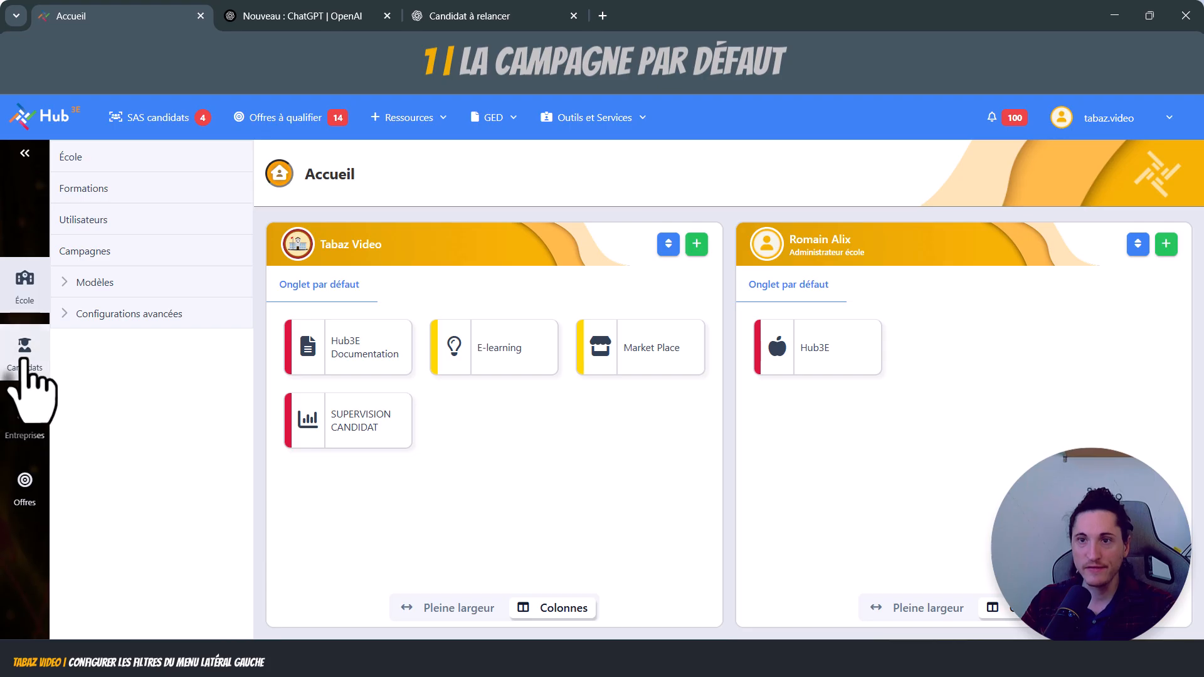
Open the candidates list and view the filter configurations available for it
left_click(24, 360)
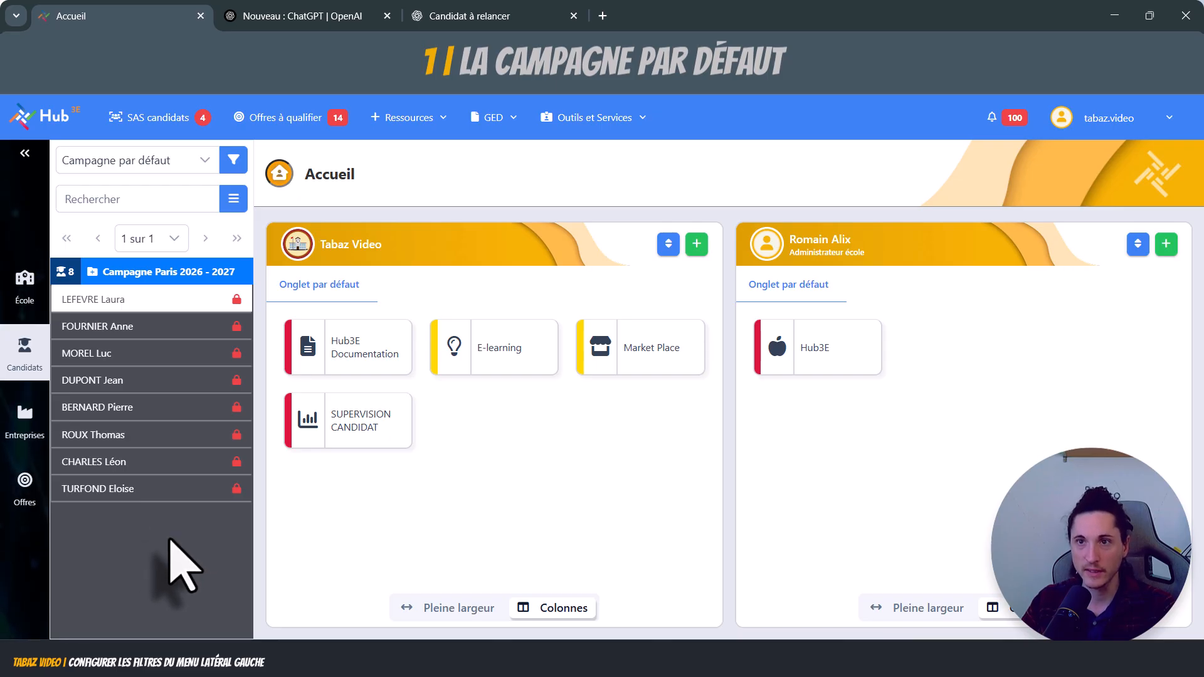
left_click(203, 161)
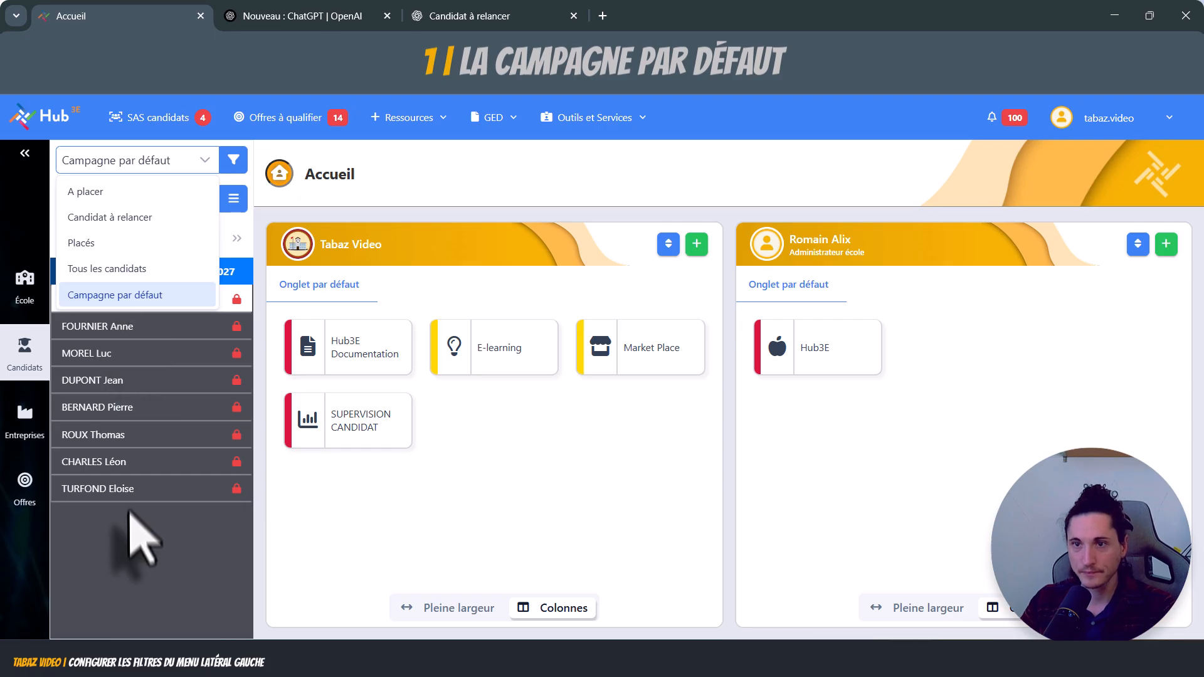
left_click(134, 538)
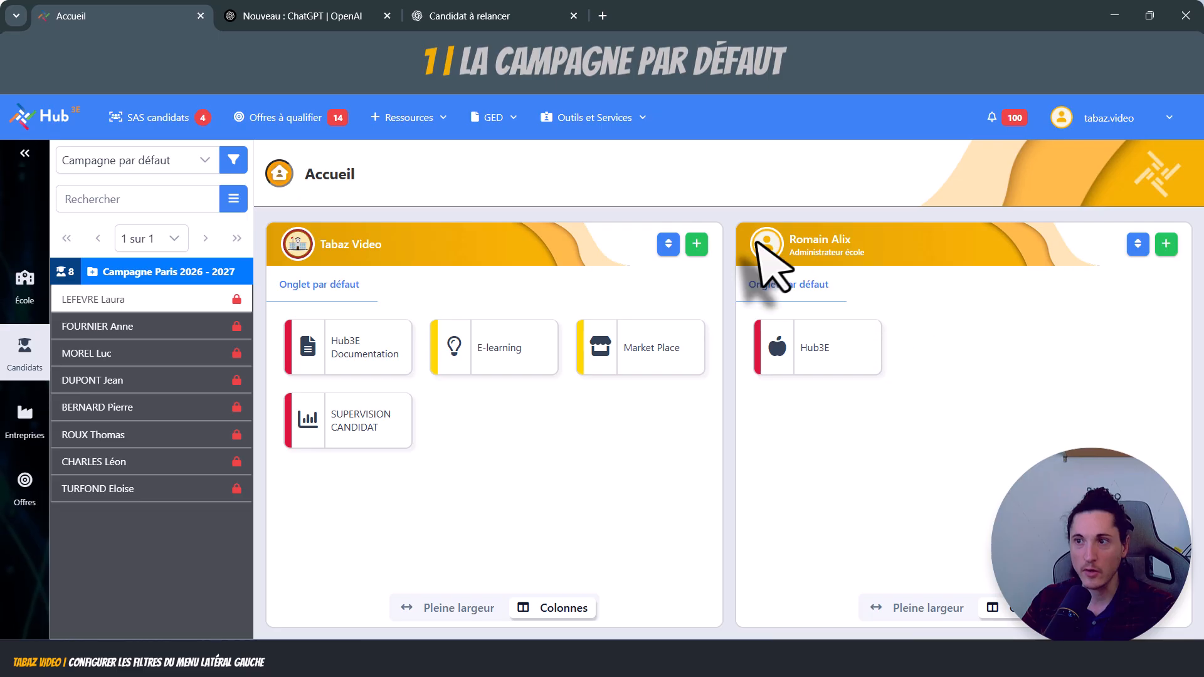
Open the account's personal information, review the choices for the default campaign, and close it without changing anything
left_click(1166, 122)
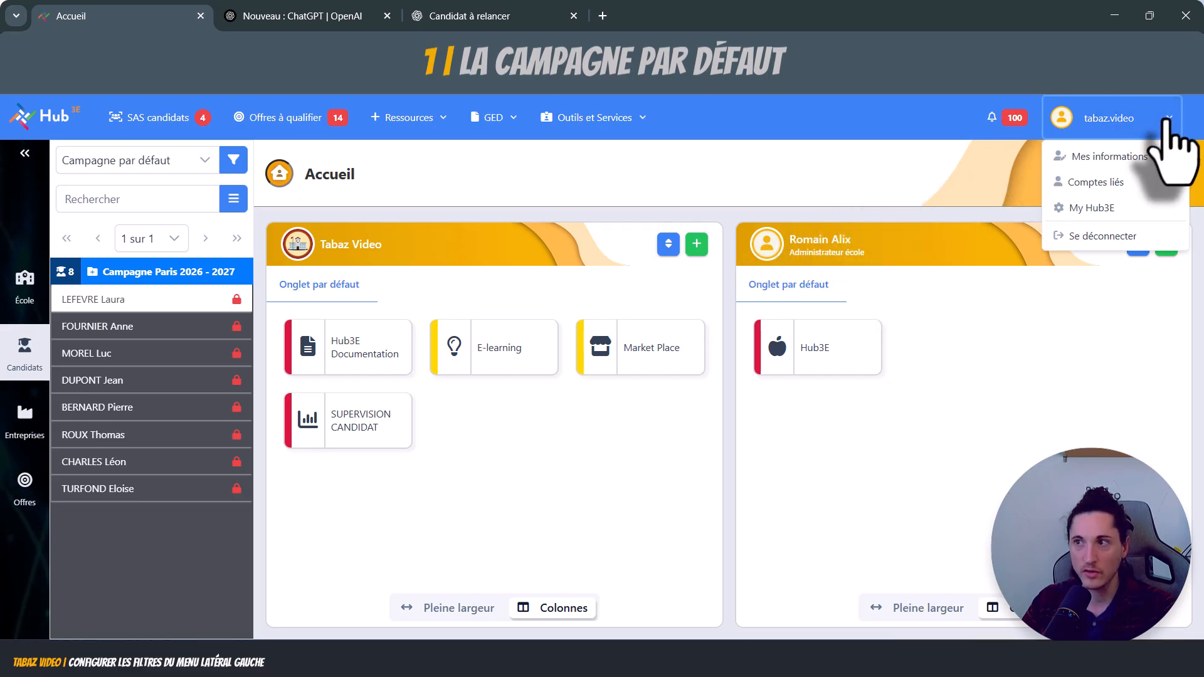
left_click(1105, 157)
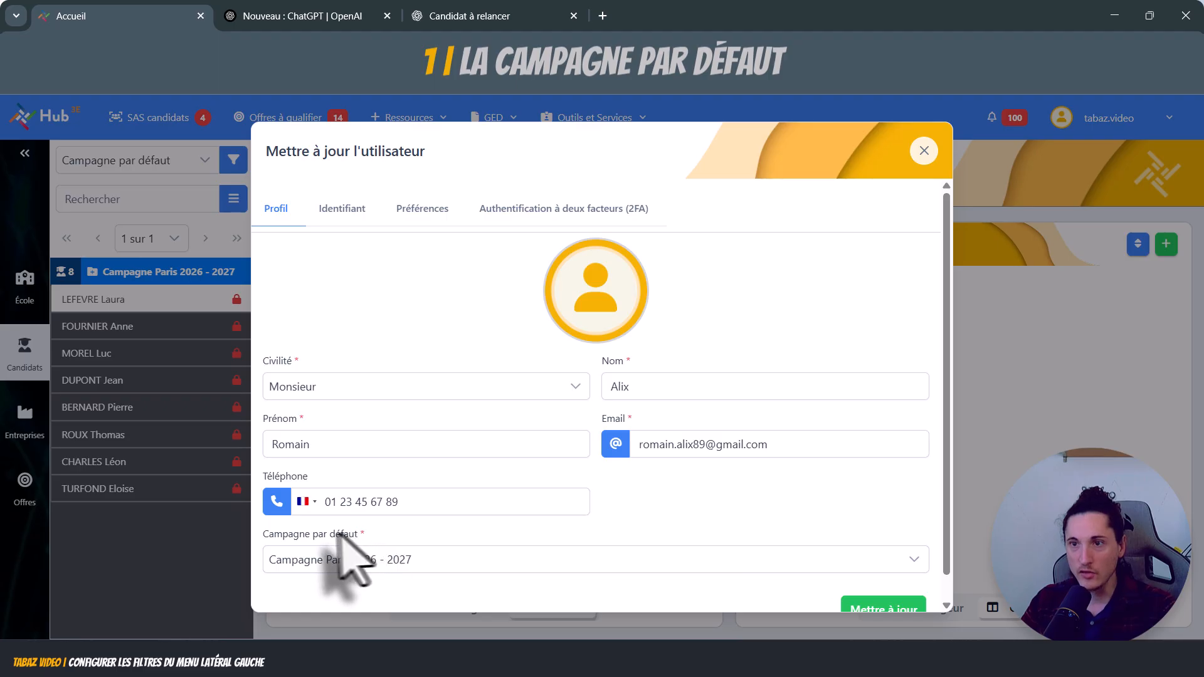
left_click(914, 558)
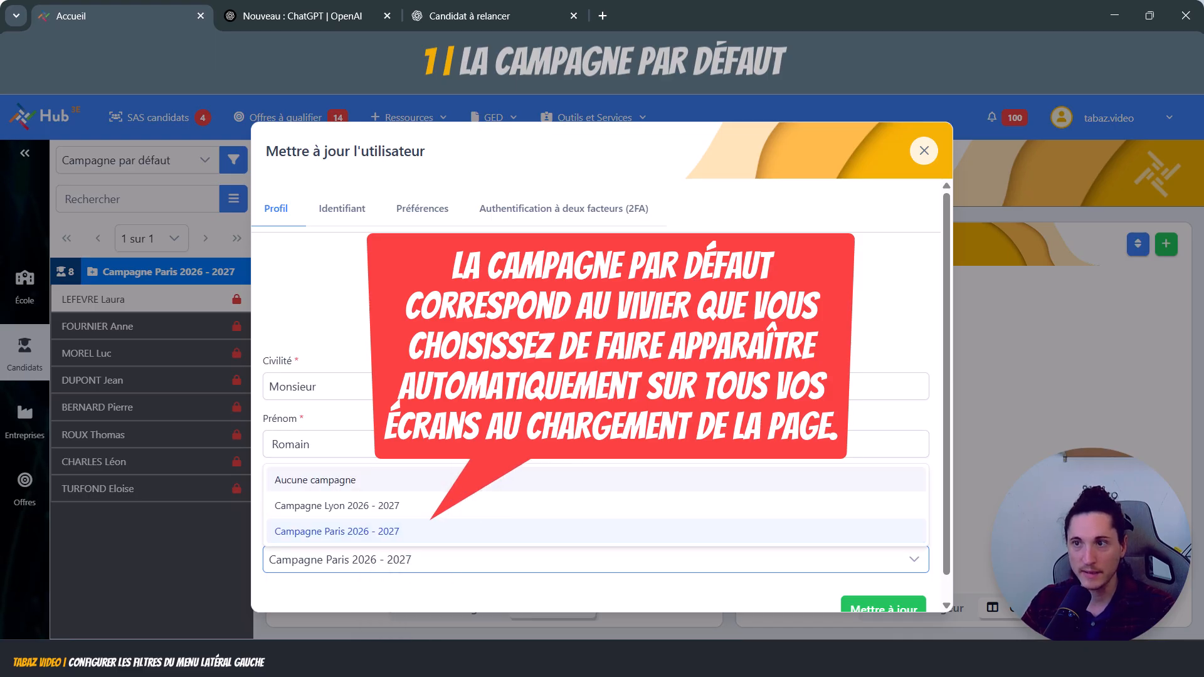
left_click(595, 339)
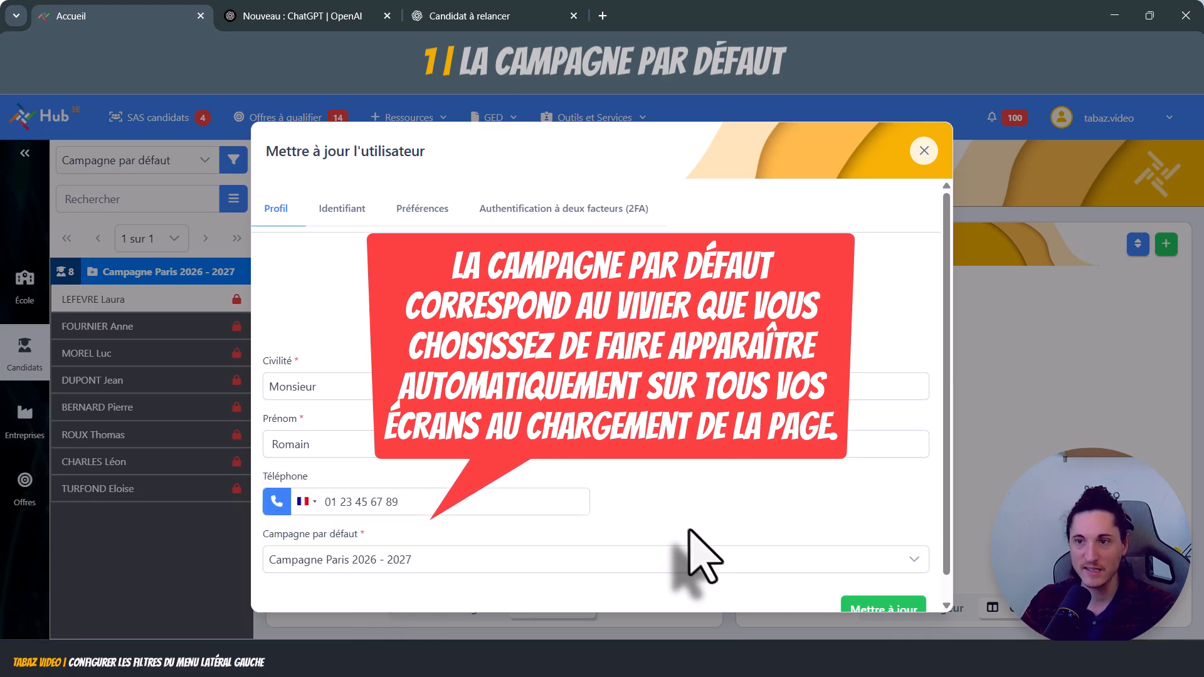
scroll(711, 585, "down", 1)
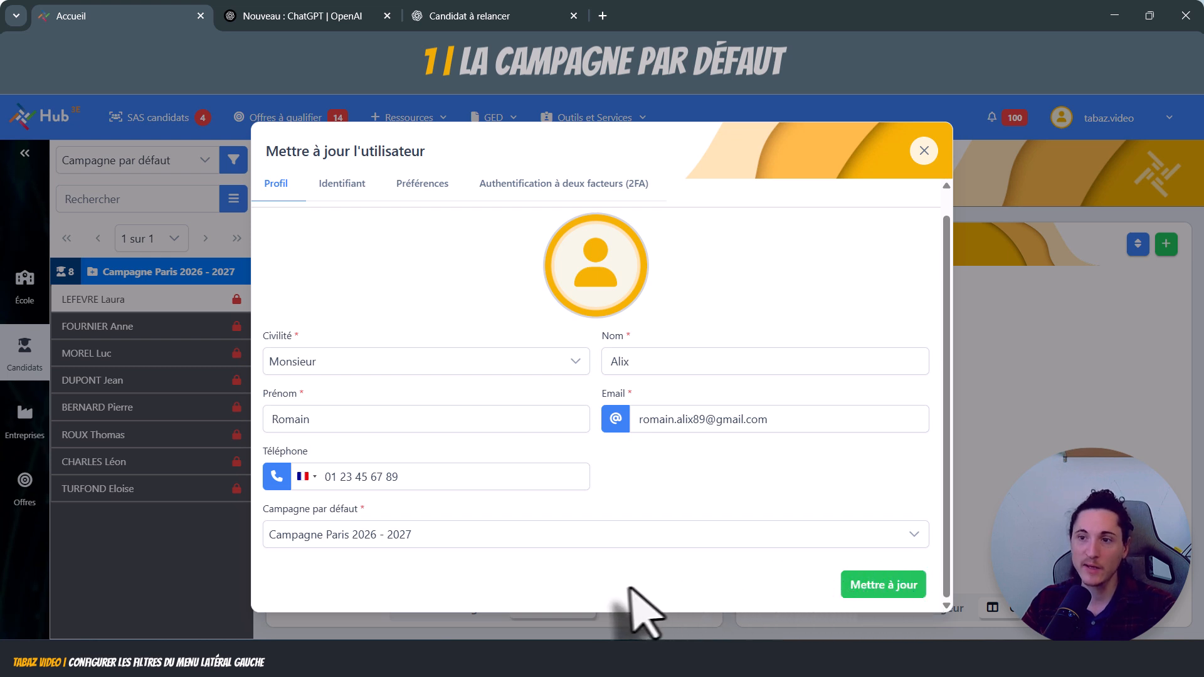
left_click(766, 539)
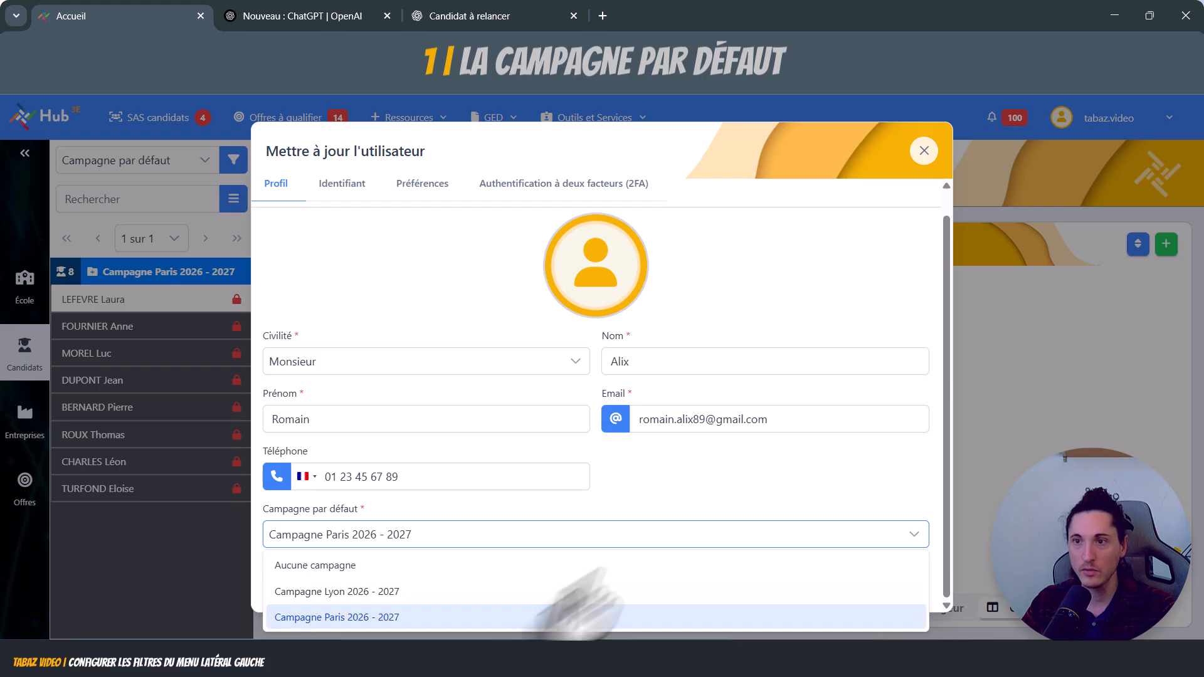
left_click(657, 484)
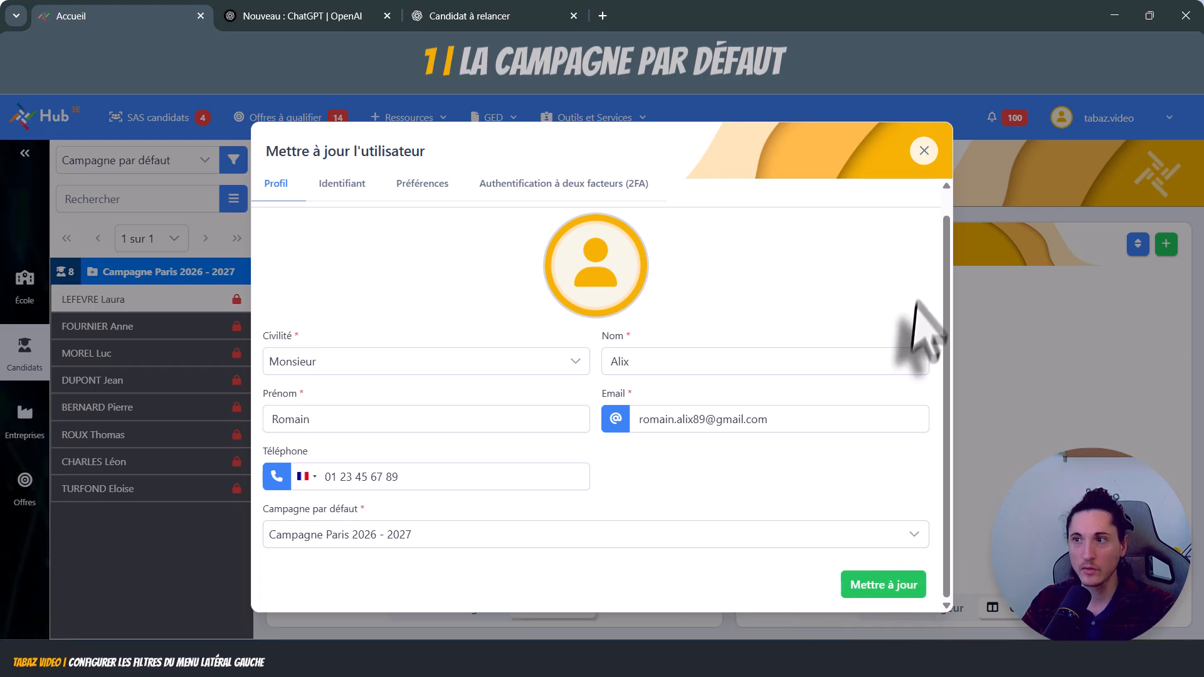
left_click(924, 151)
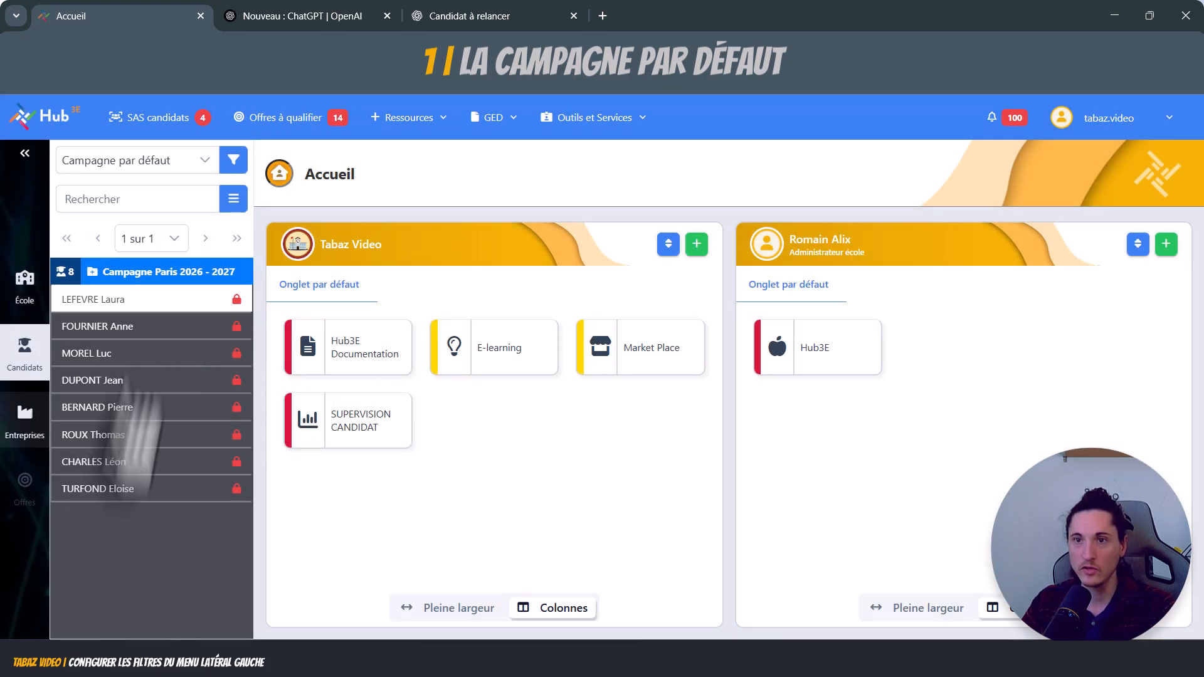
Open the profile of the last candidate in the default campaign's list
left_click(25, 157)
left_click(25, 157)
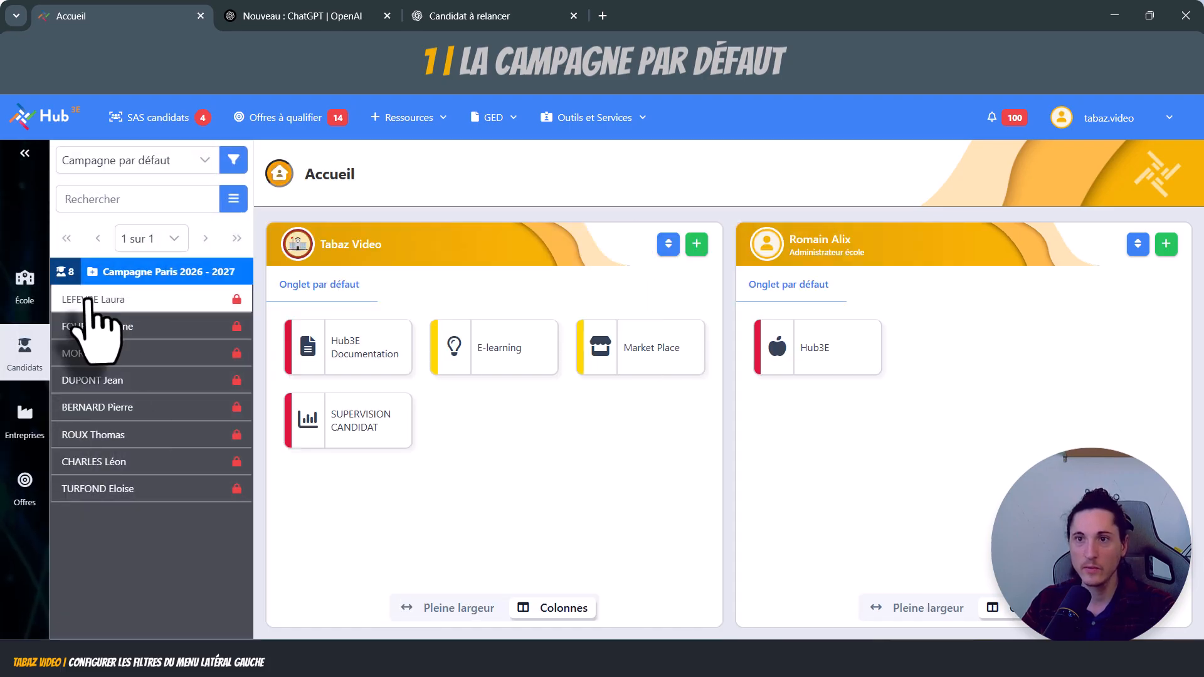
left_click(125, 491)
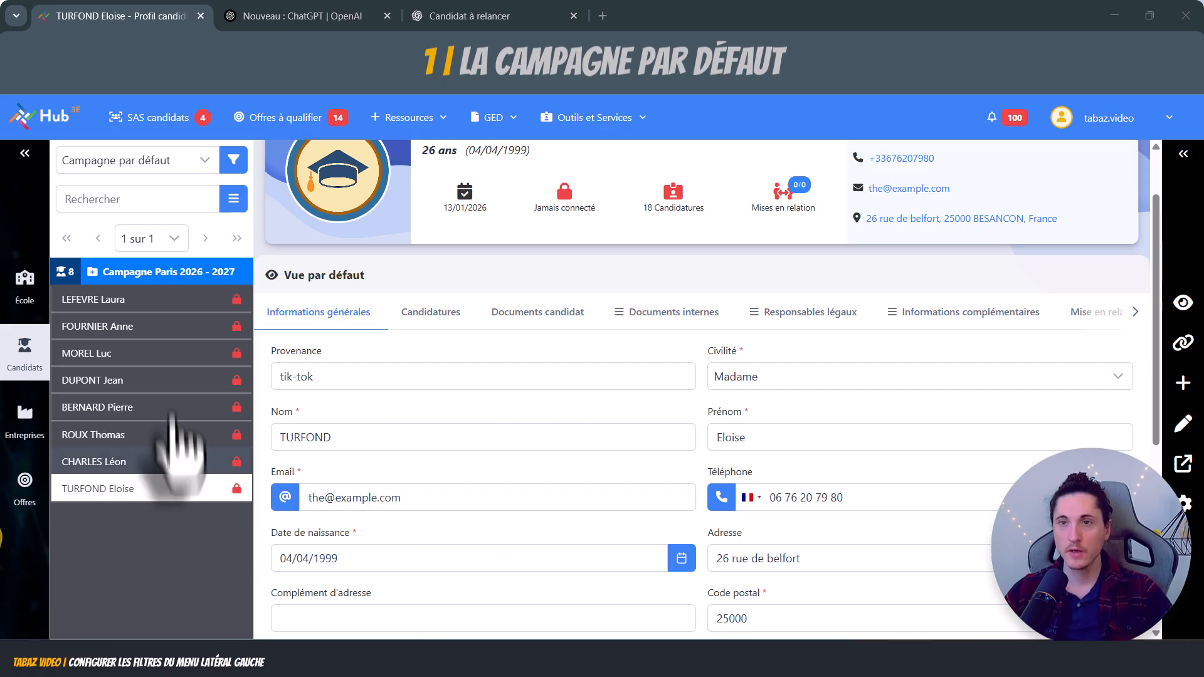
Filter the candidate list with the Placés configuration, followed by the Tous les candidats configuration
left_click(201, 160)
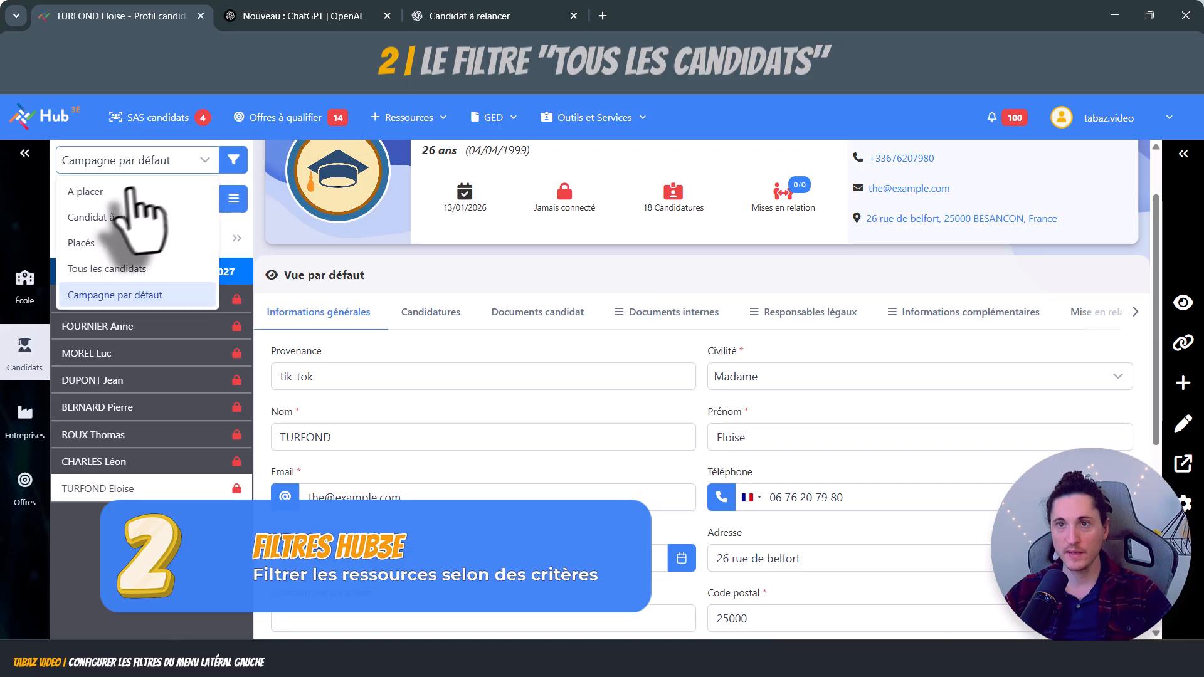
left_click(108, 245)
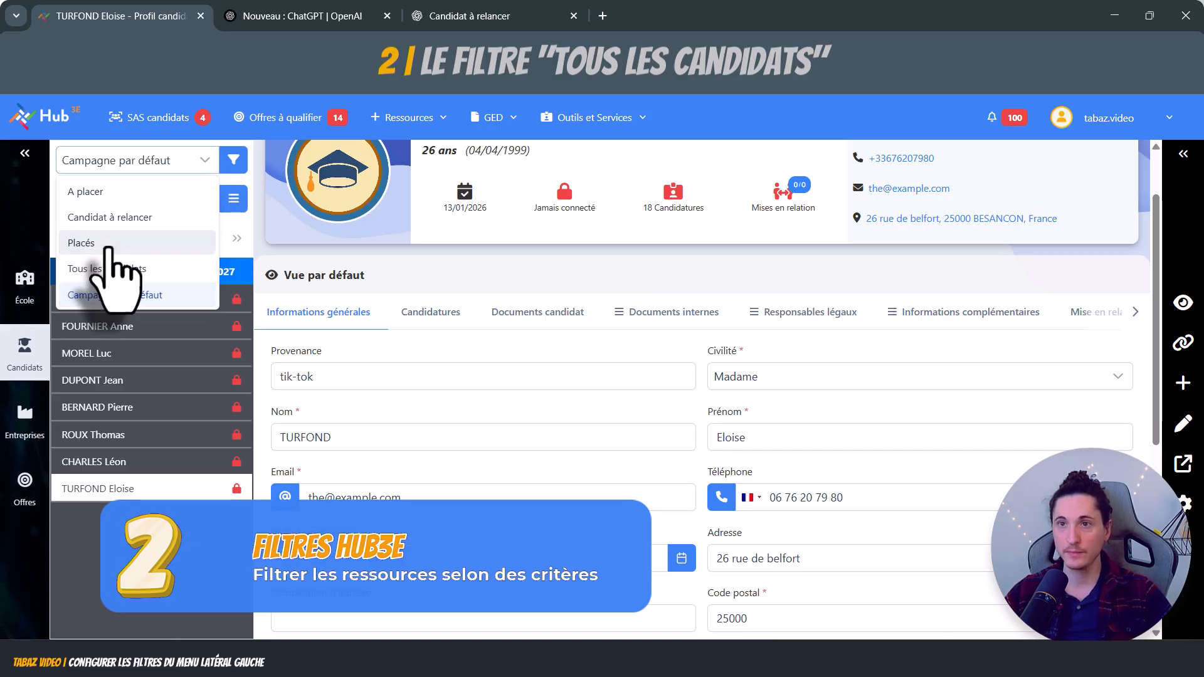
left_click(199, 162)
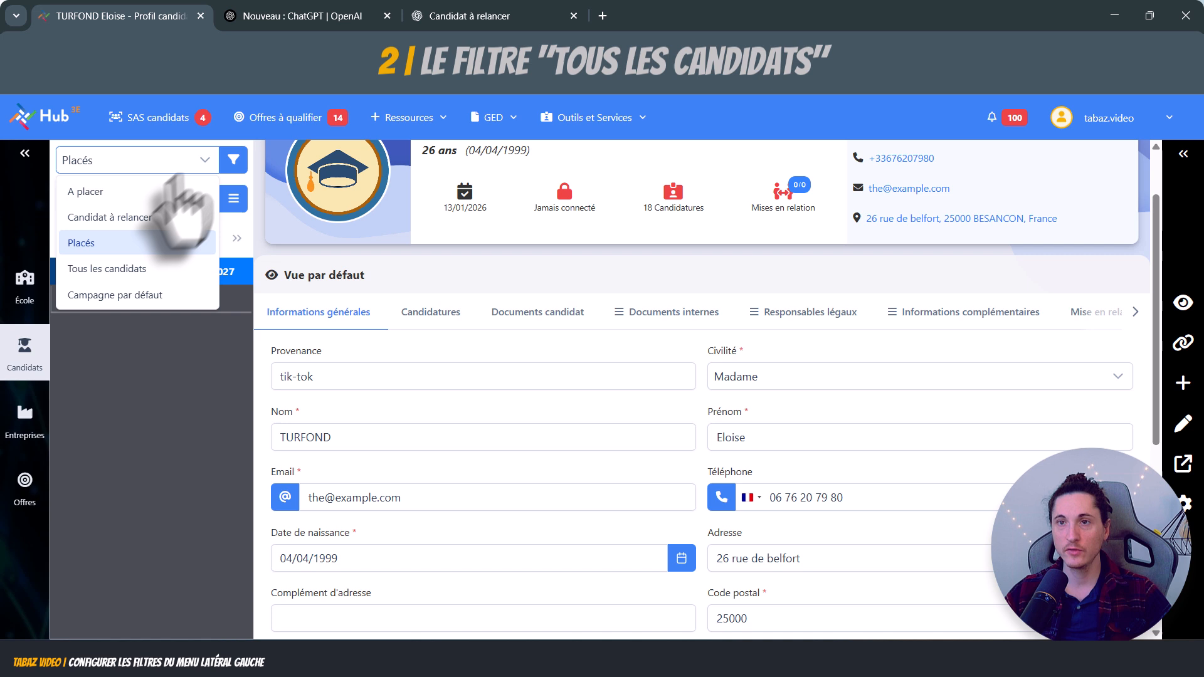
left_click(126, 269)
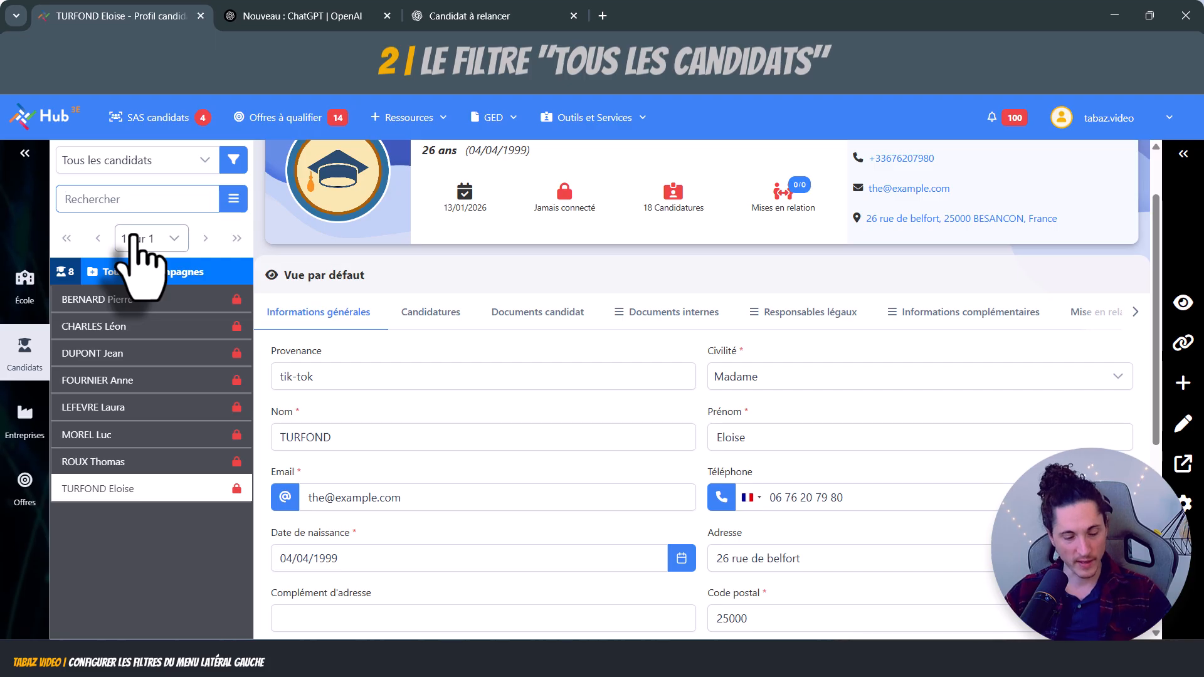
type("e")
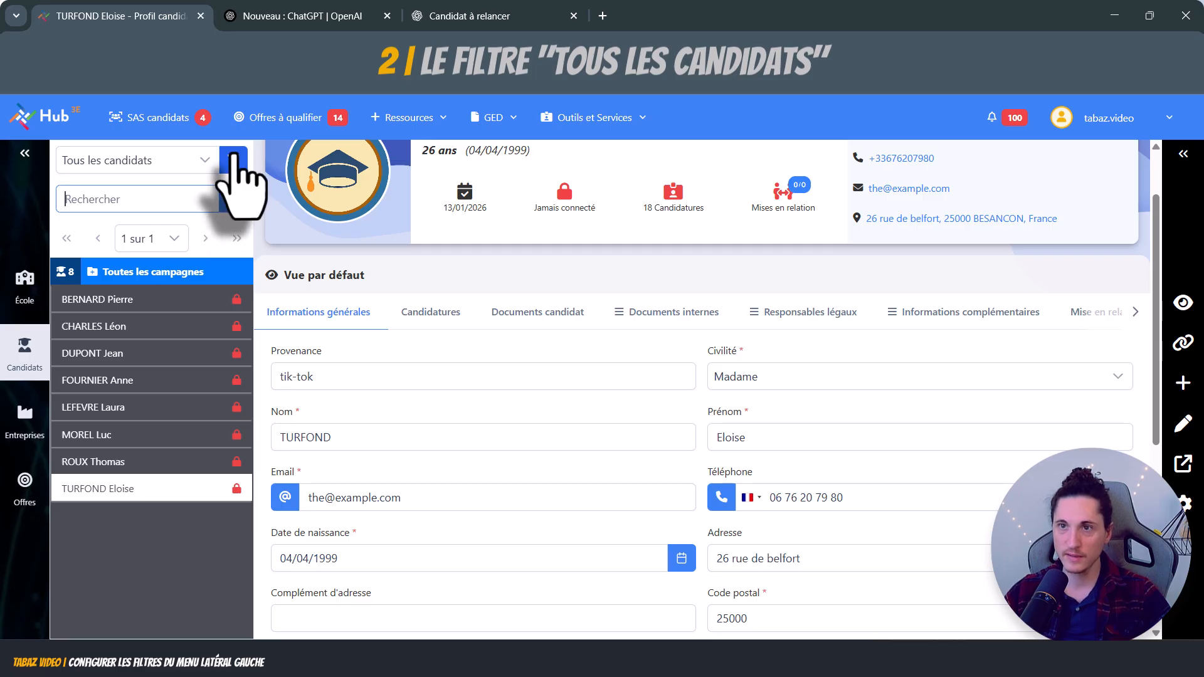
Open the candidate filter settings to examine the Tous les candidats configuration
left_click(233, 160)
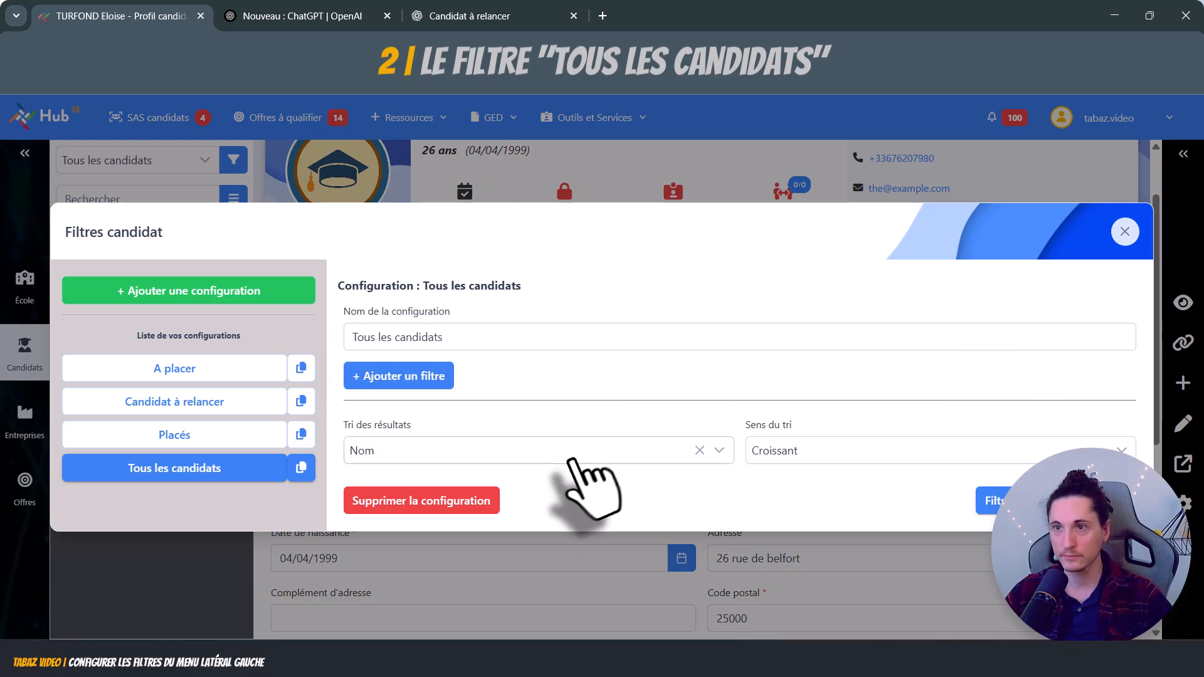
Add an empty filter criterion to the Tous les candidats configuration and remove it again
left_click(425, 377)
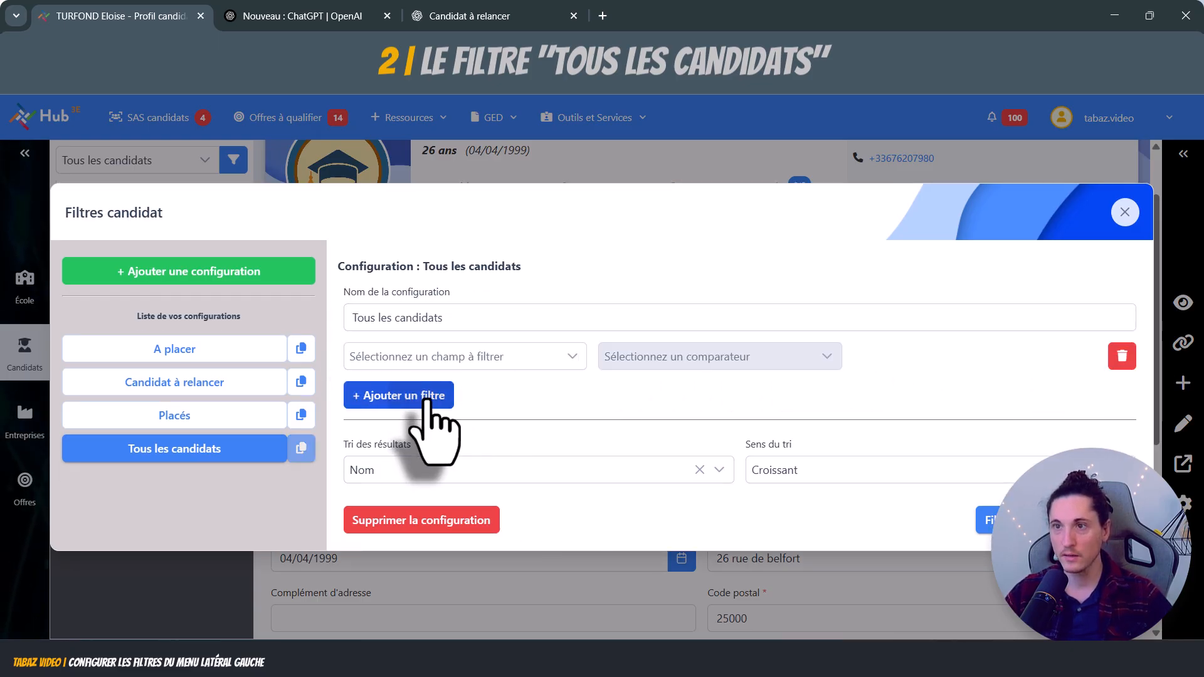
left_click(429, 398)
left_click(1121, 354)
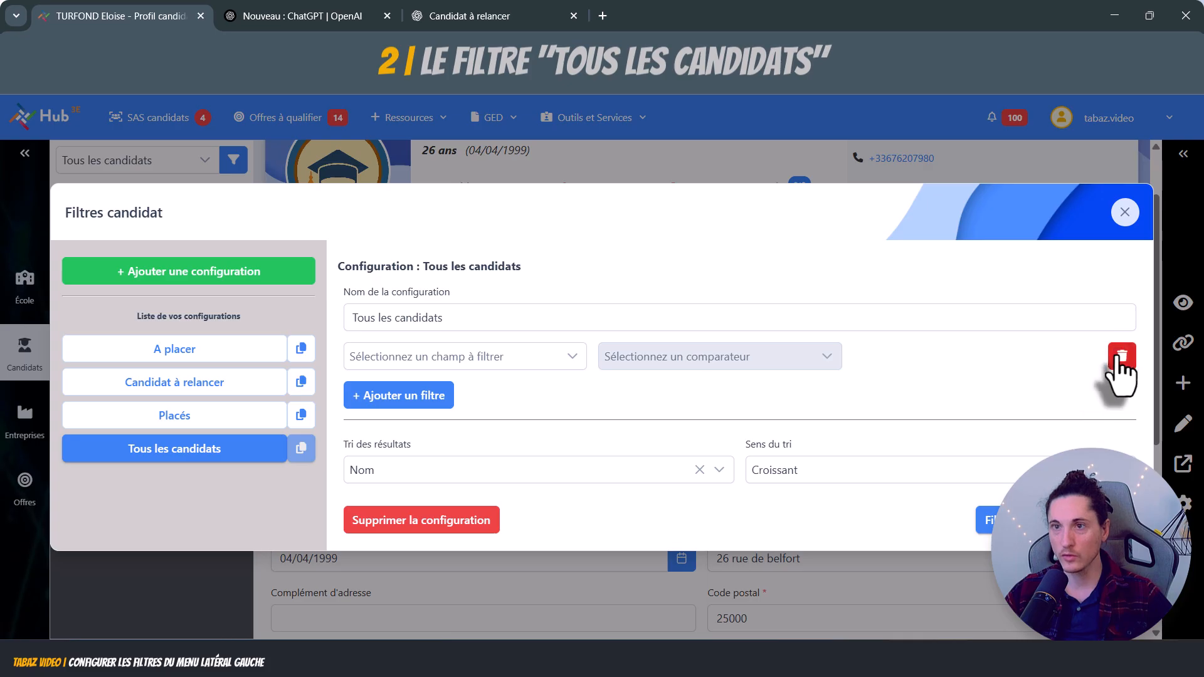
left_click(1116, 357)
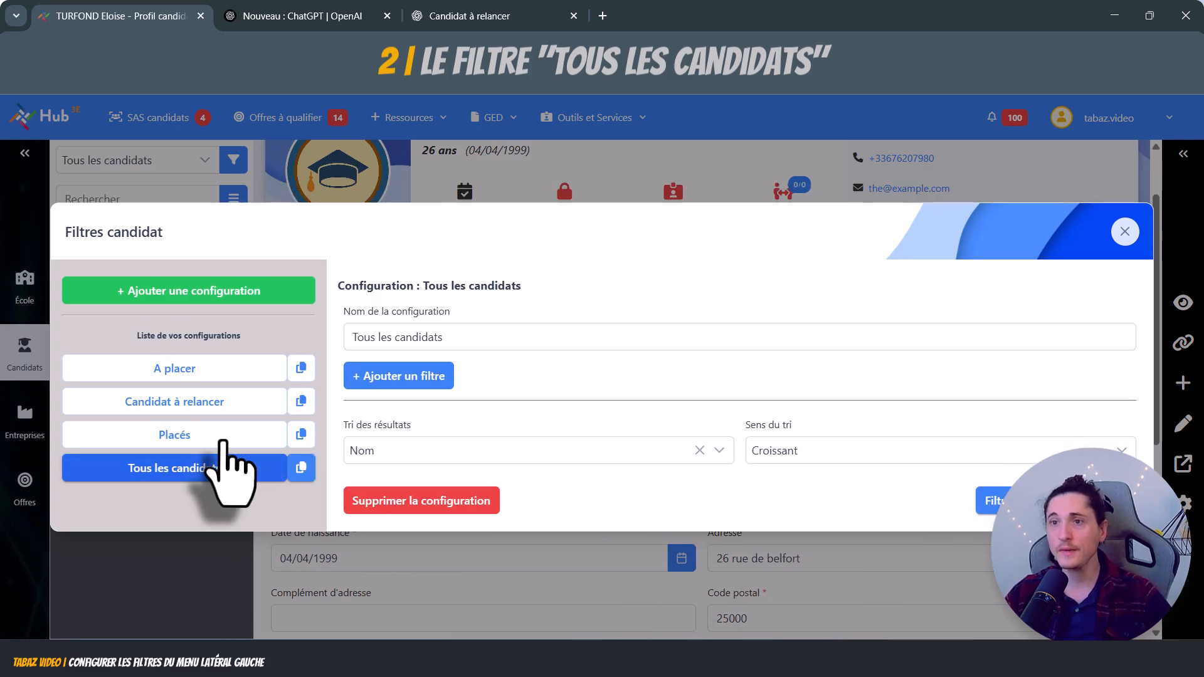
Set the campaign criterion of the Placés configuration to Ma campagne par défaut and apply it to the candidate list
left_click(220, 436)
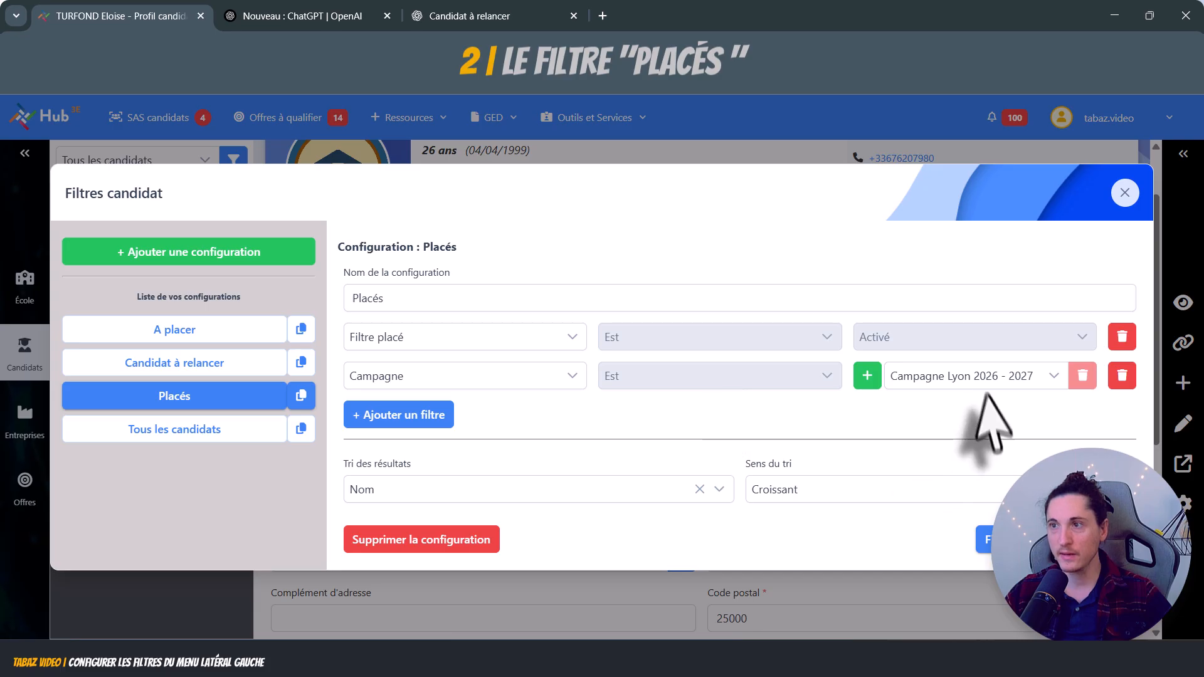
left_click(1052, 381)
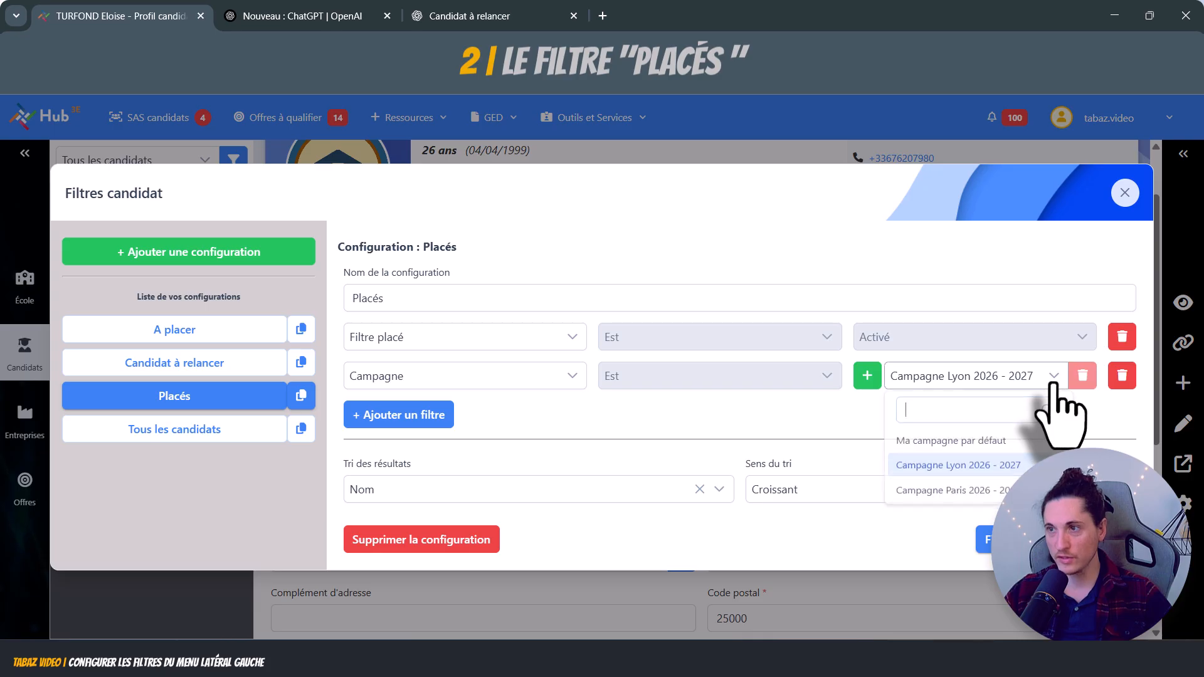
left_click(931, 444)
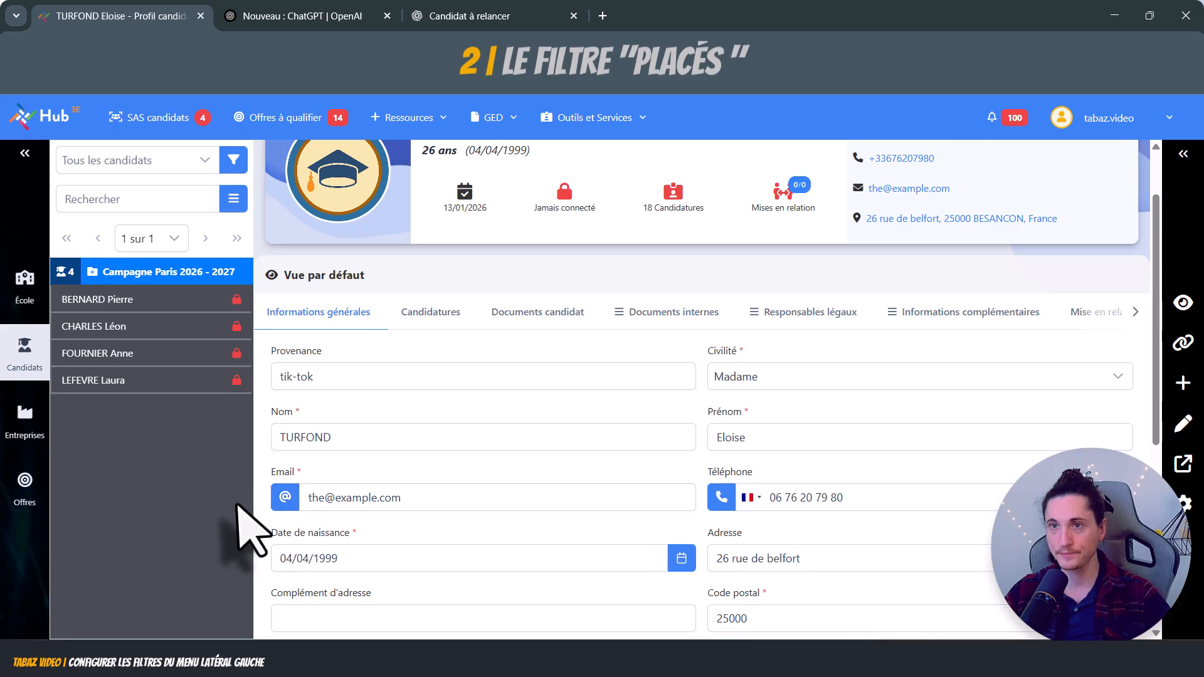
Start a new configuration in the candidate filter settings and add one filter criterion to it
left_click(206, 161)
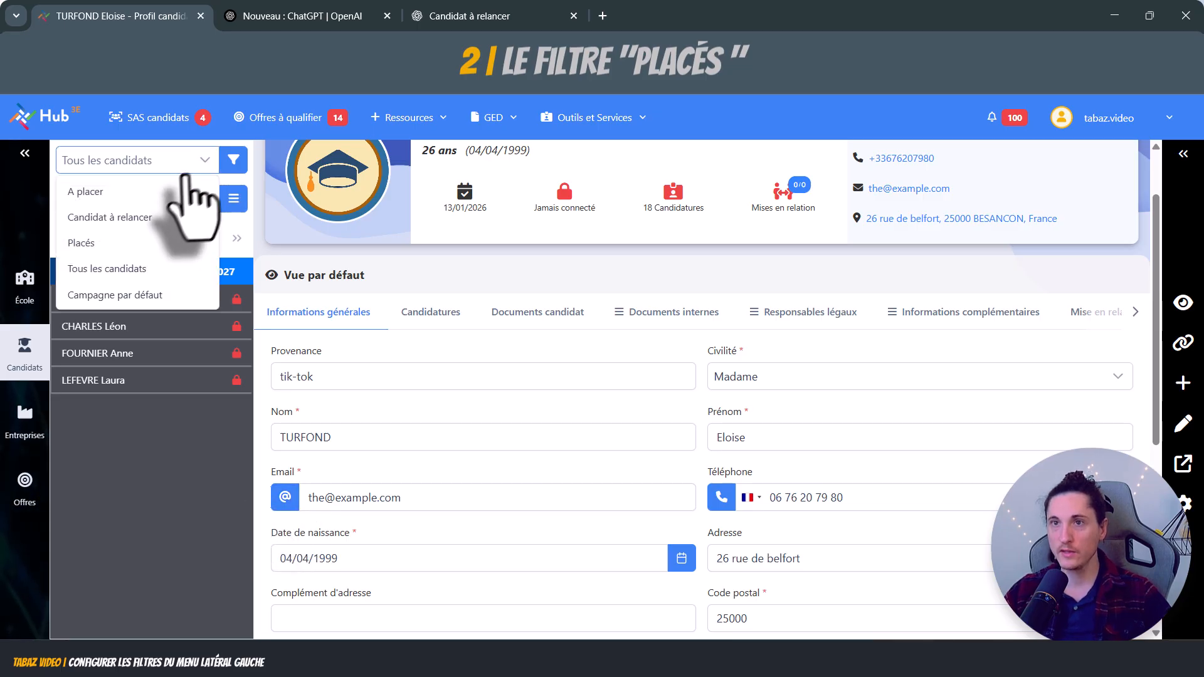
left_click(233, 162)
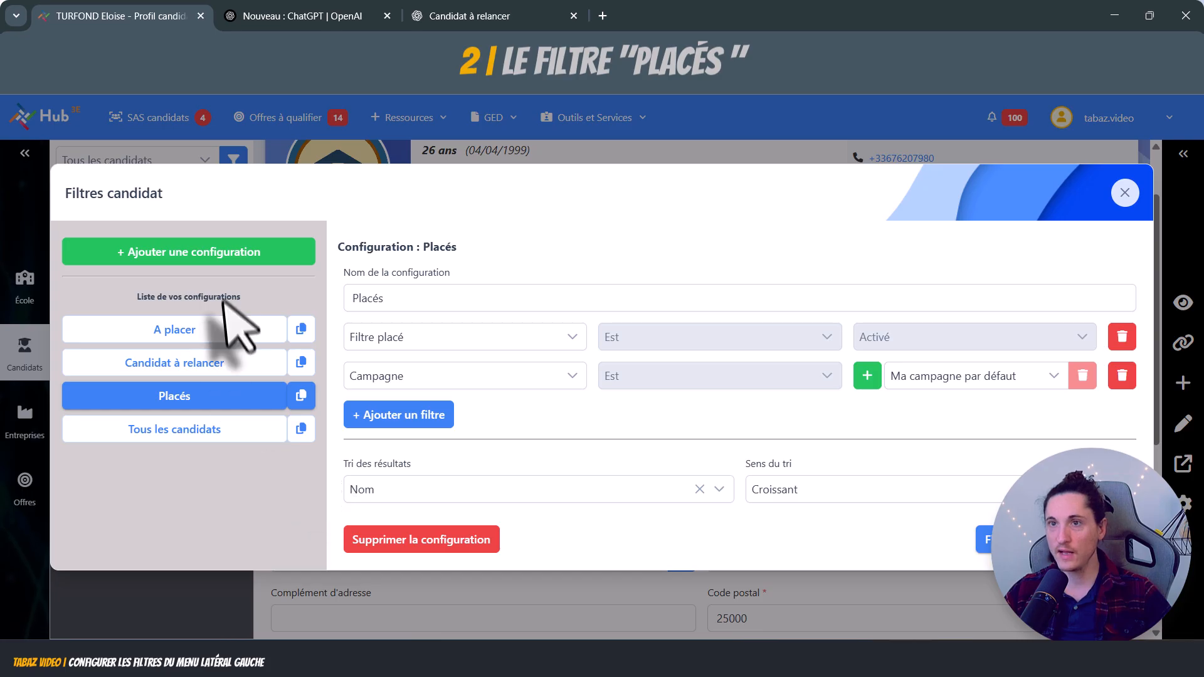
left_click(225, 252)
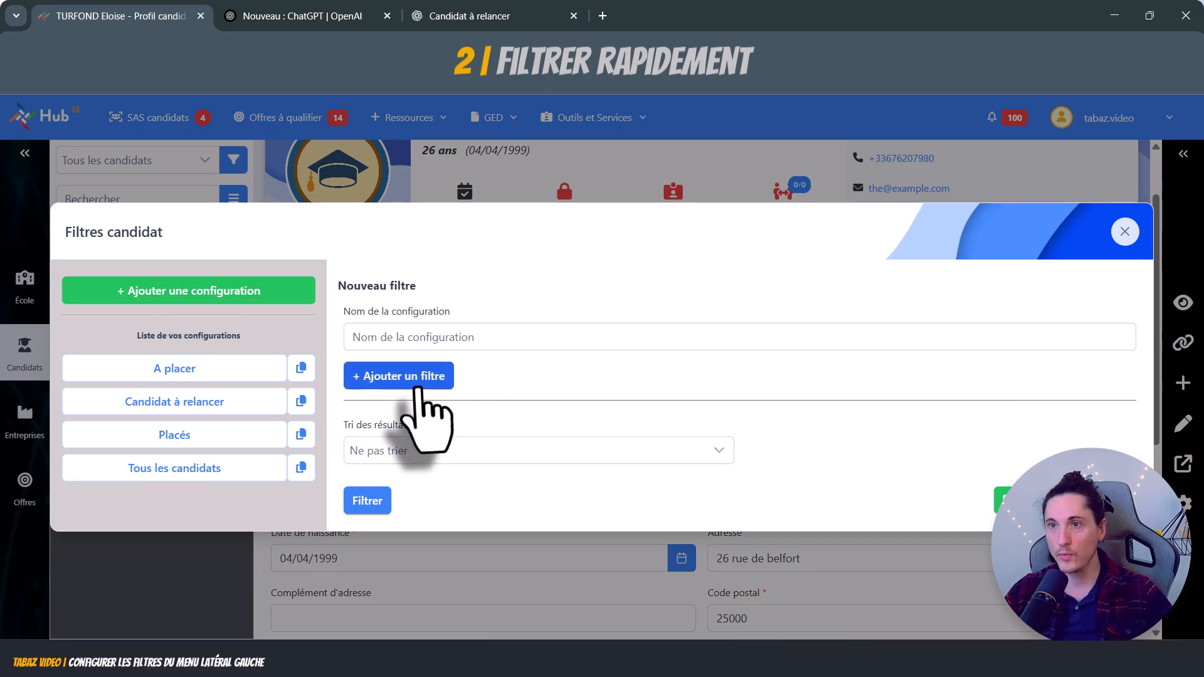
left_click(428, 380)
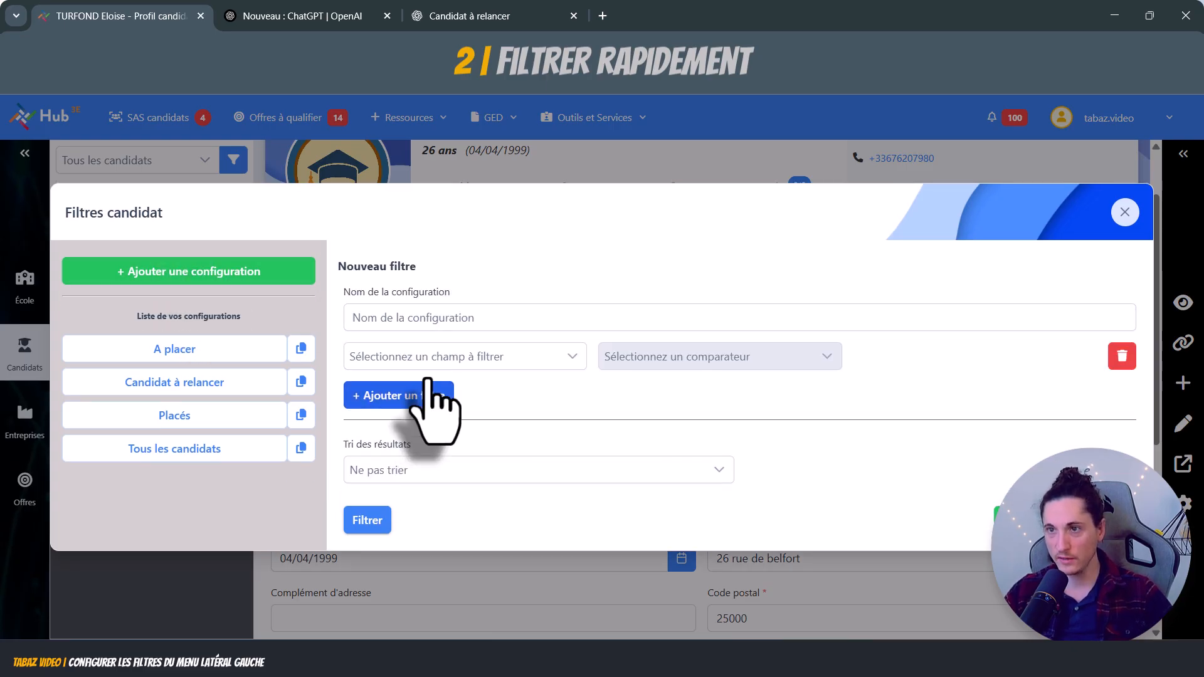
Set the criterion to Code postal containing 25000 and filter the candidates without saving the configuration
left_click(567, 369)
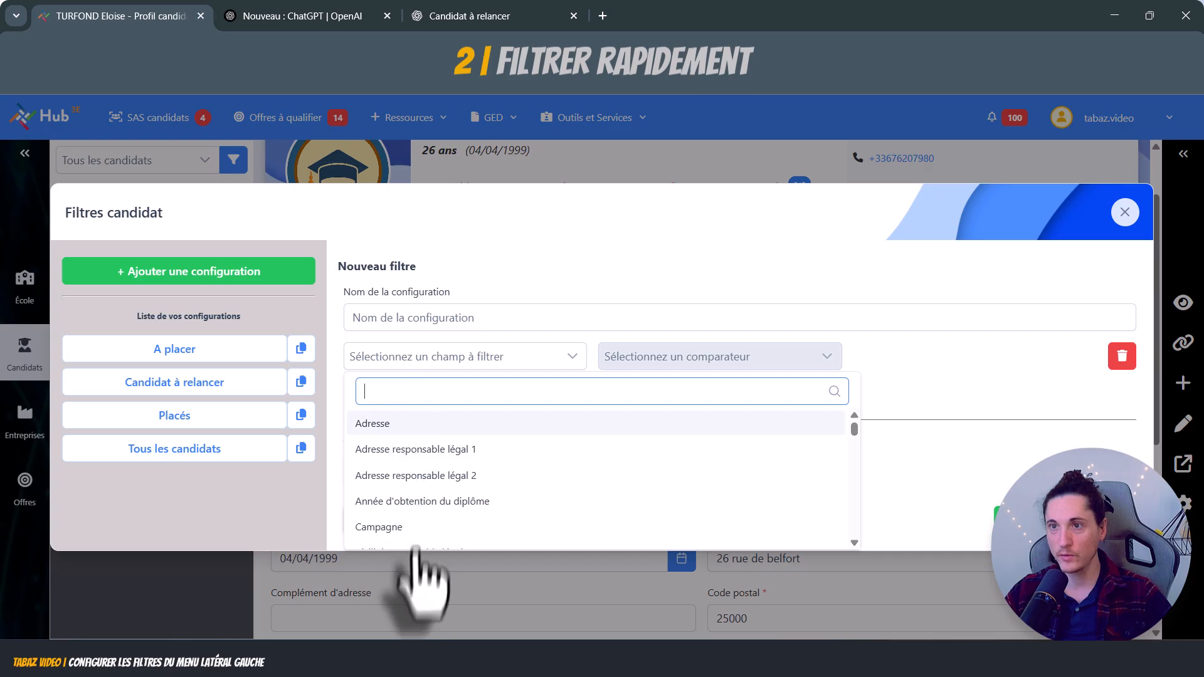
scroll(413, 514, "down", 1)
scroll(412, 512, "down", 1)
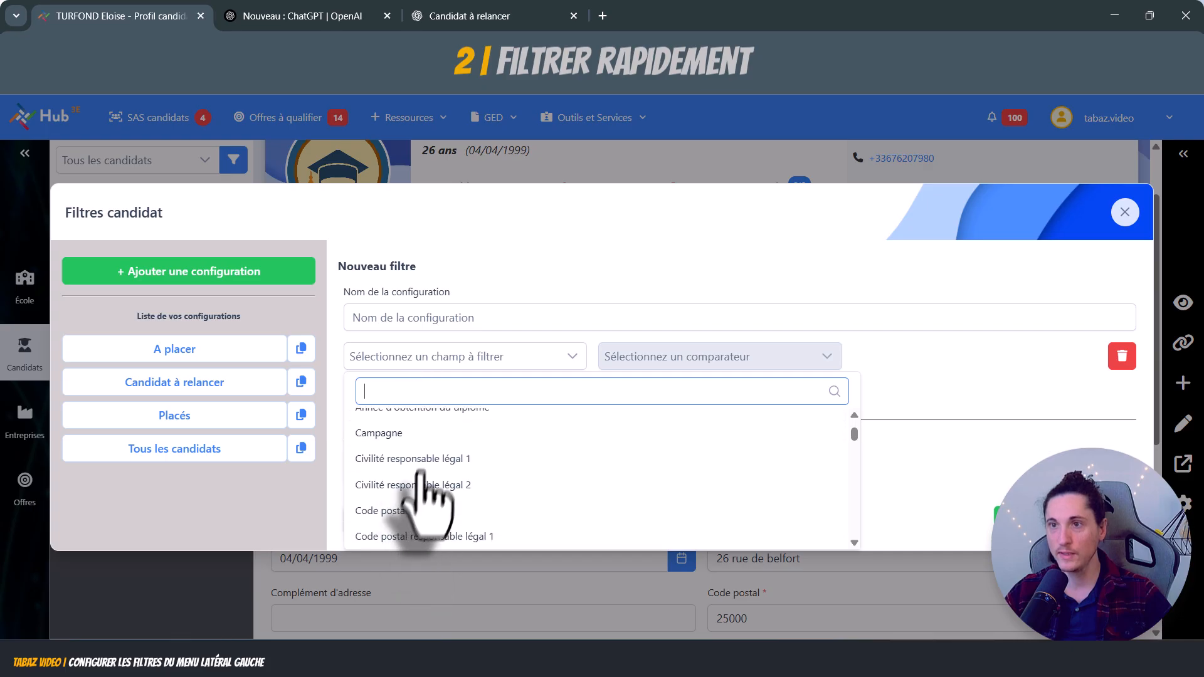
left_click(404, 511)
left_click(935, 357)
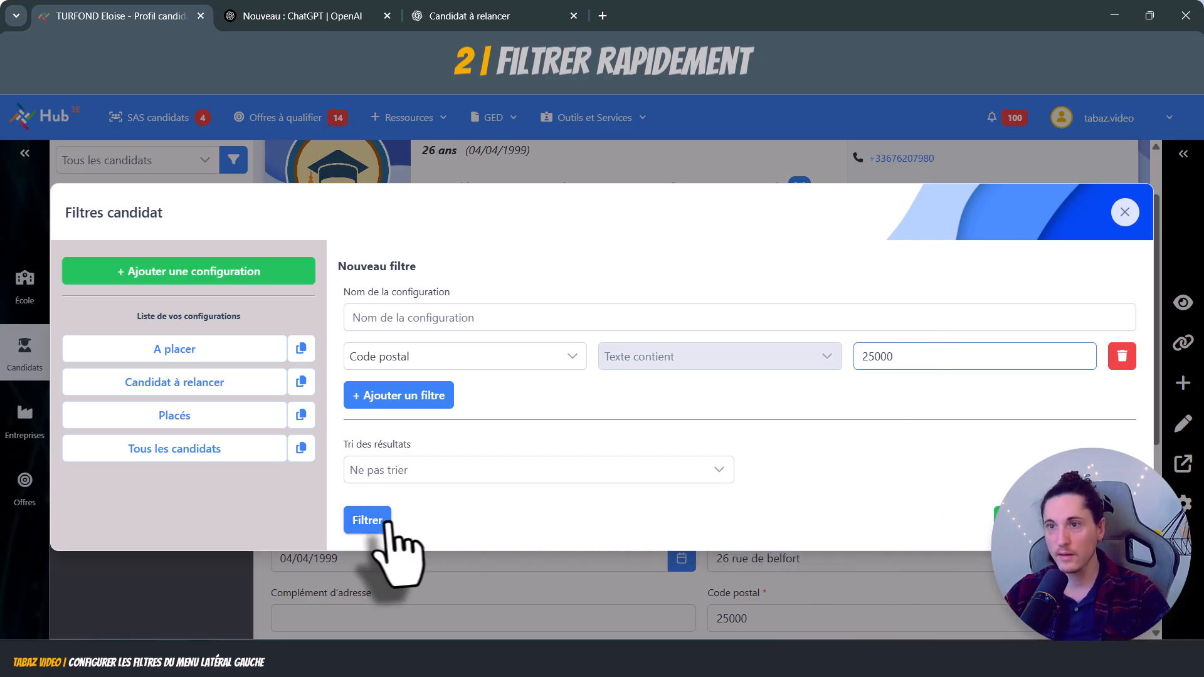
left_click(375, 523)
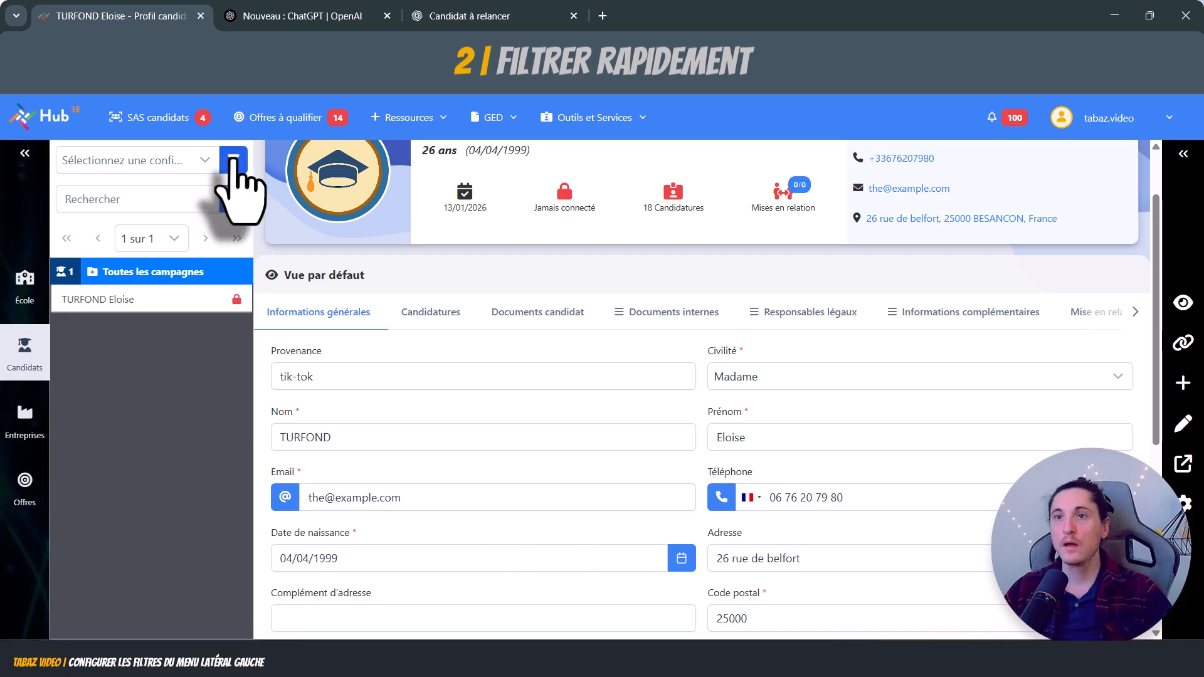
Open the candidate filter settings and name the new configuration Mes candidats
left_click(233, 161)
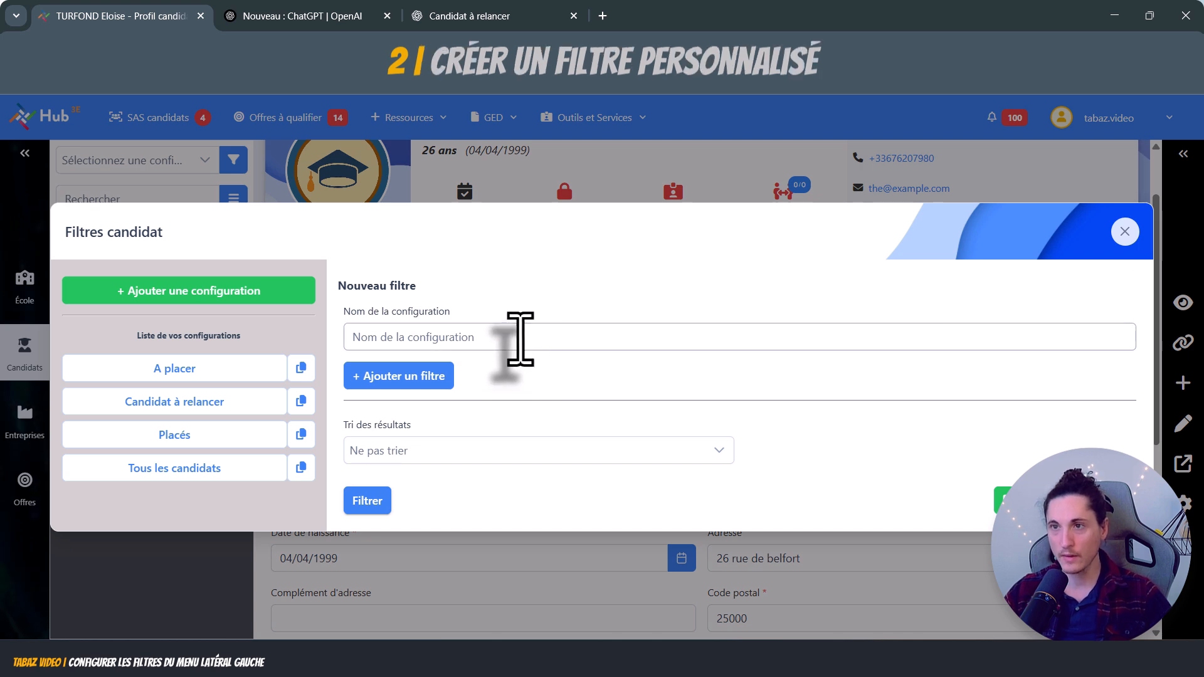
left_click(519, 339)
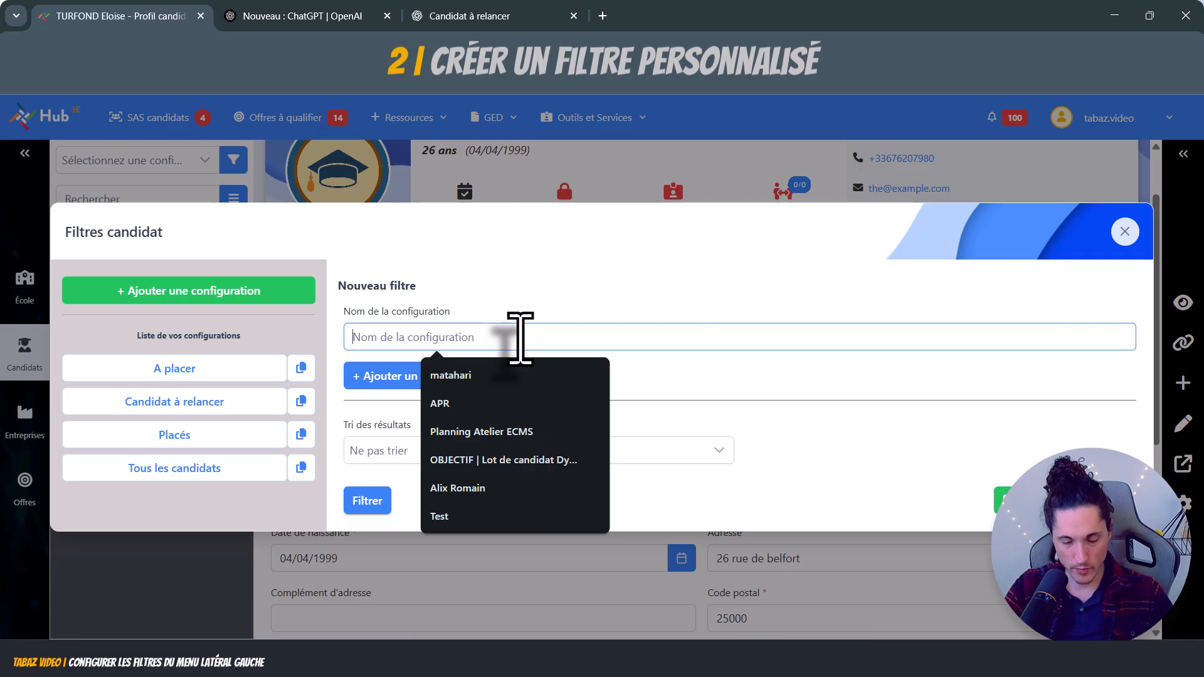
type("Mes candidats")
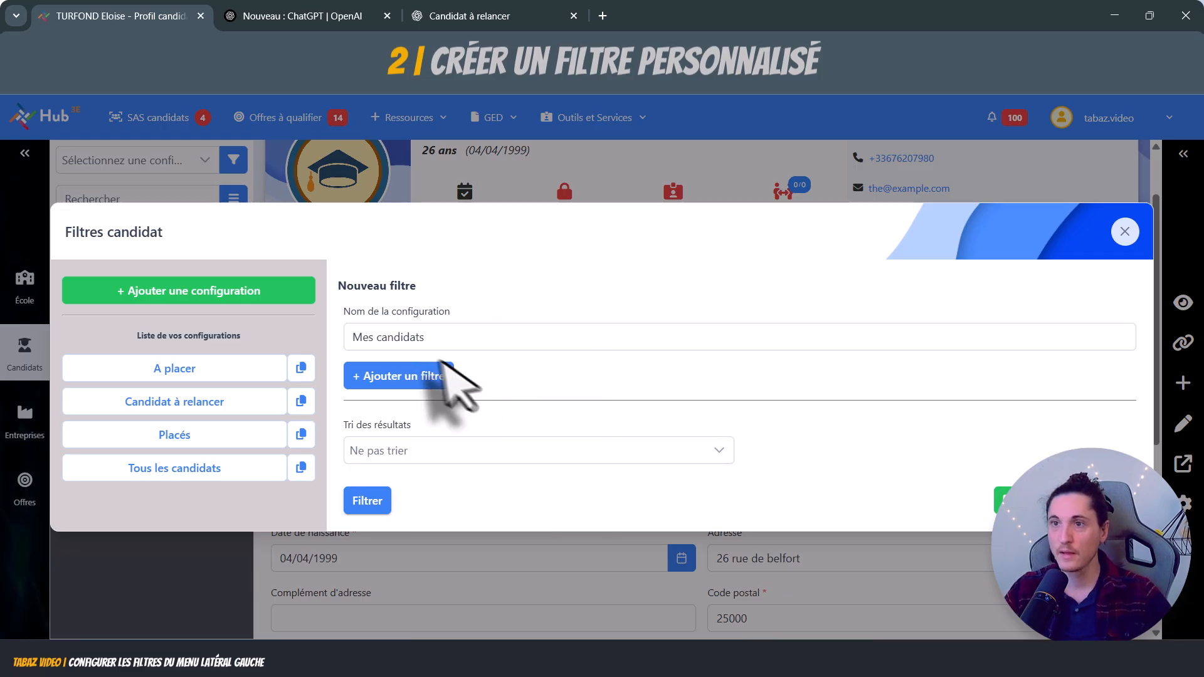
Add a Gestionnaire de compte criterion with the comparator Texte égal à and the account manager's name as value
left_click(414, 376)
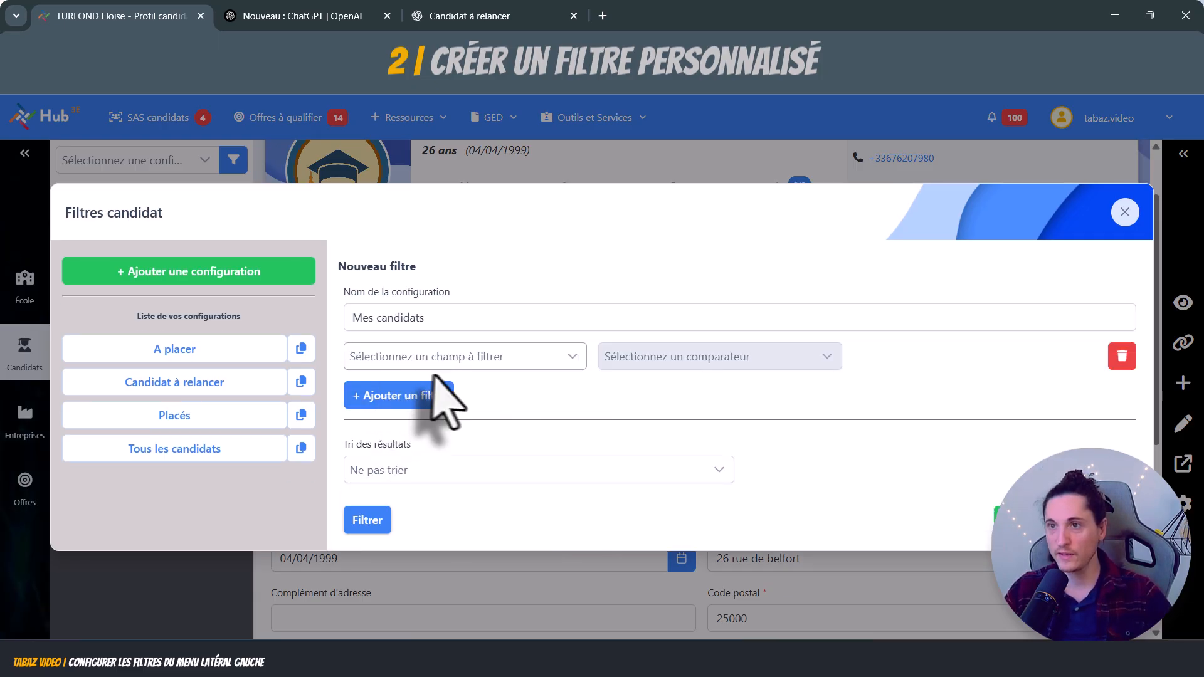
left_click(541, 362)
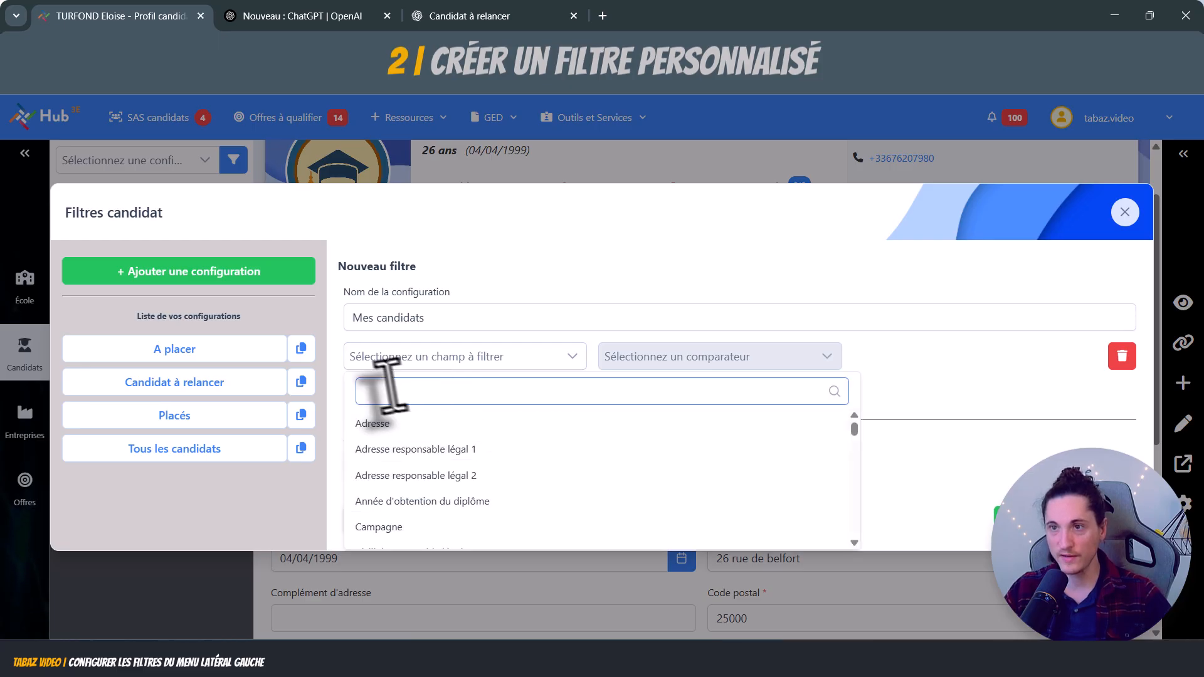
type("ges")
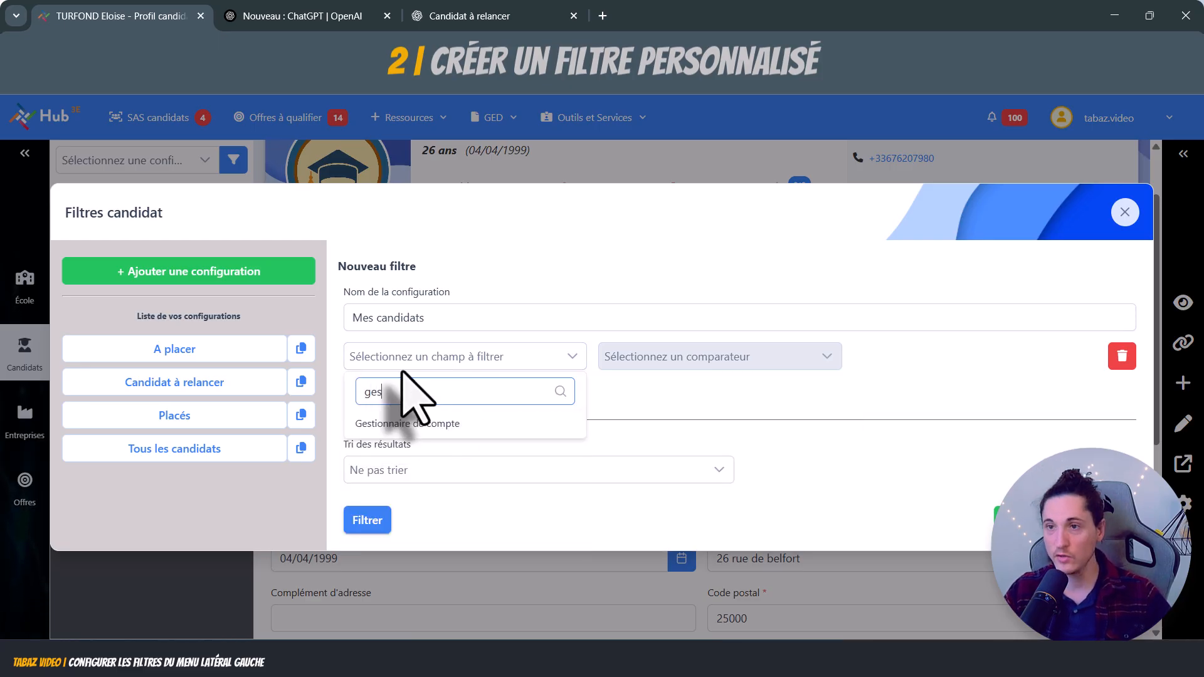
left_click(403, 424)
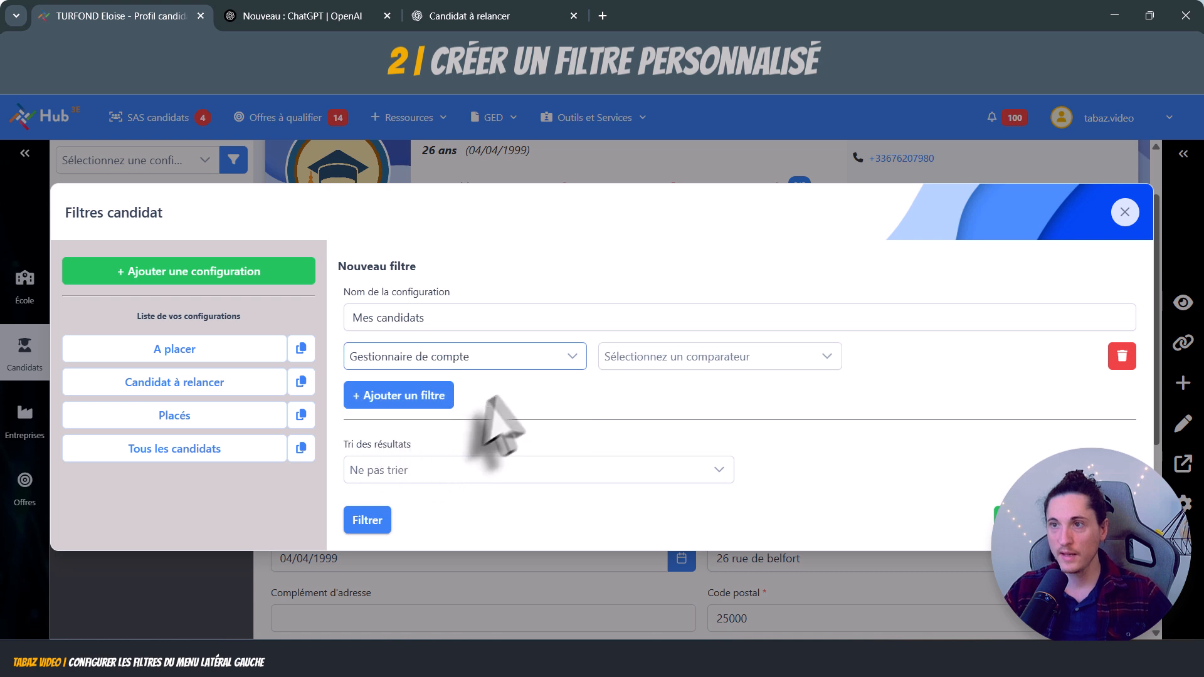
left_click(791, 359)
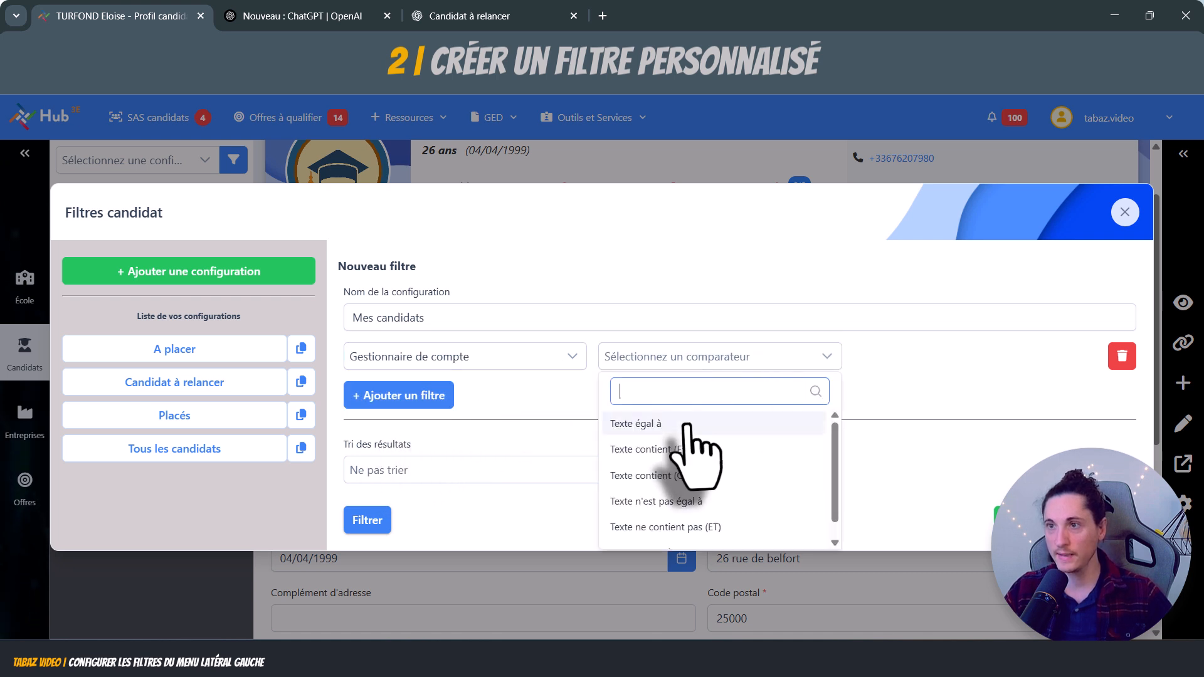
left_click(708, 427)
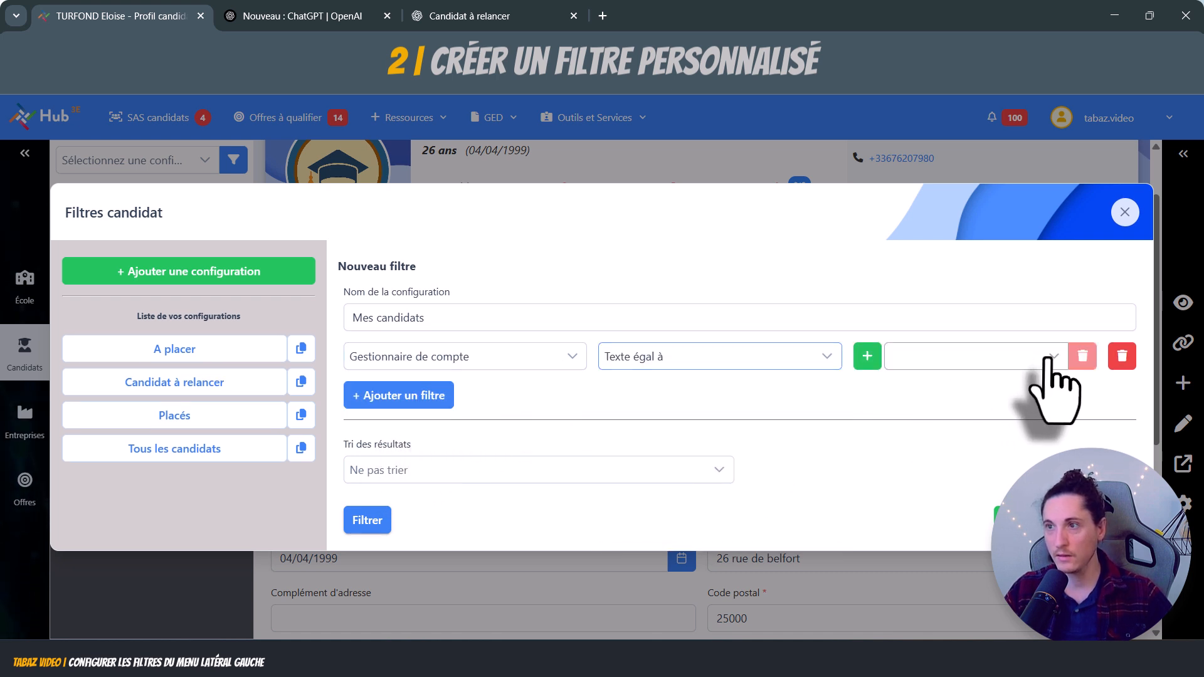
left_click(1050, 358)
left_click(935, 424)
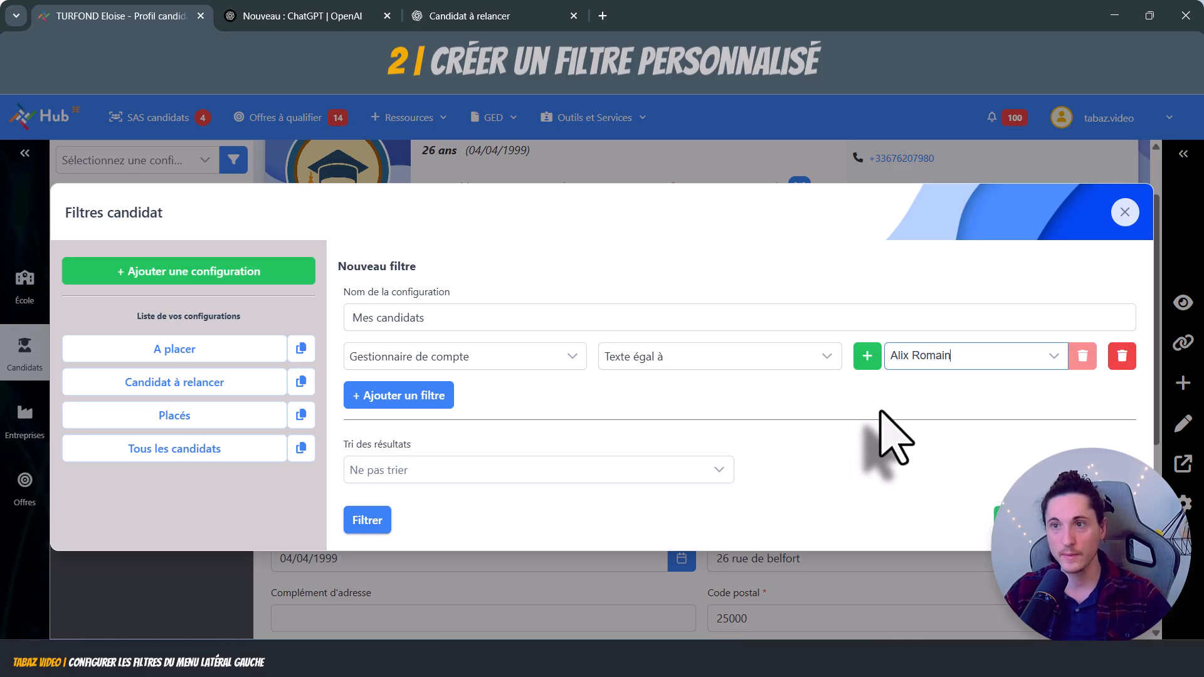
left_click(895, 437)
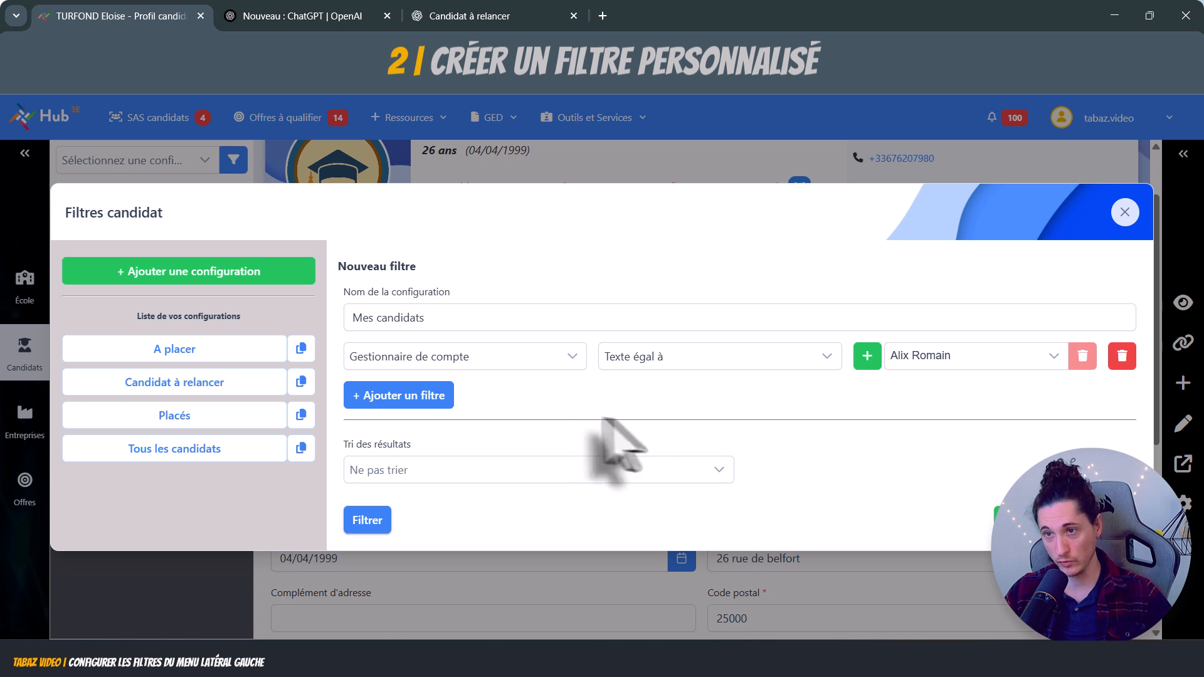
Add a Formations criterion to Mes candidats with the value BTS Conception de Produits Industriels (CPI) - OL
left_click(424, 404)
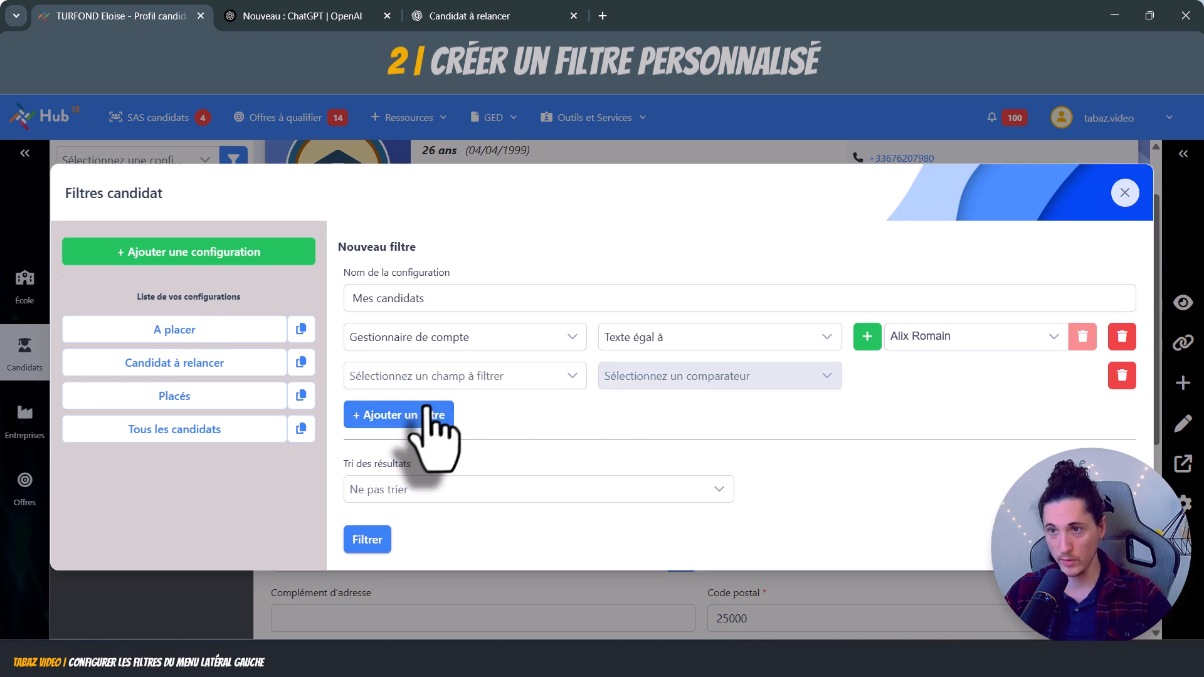
left_click(457, 378)
left_click(459, 378)
type("fo")
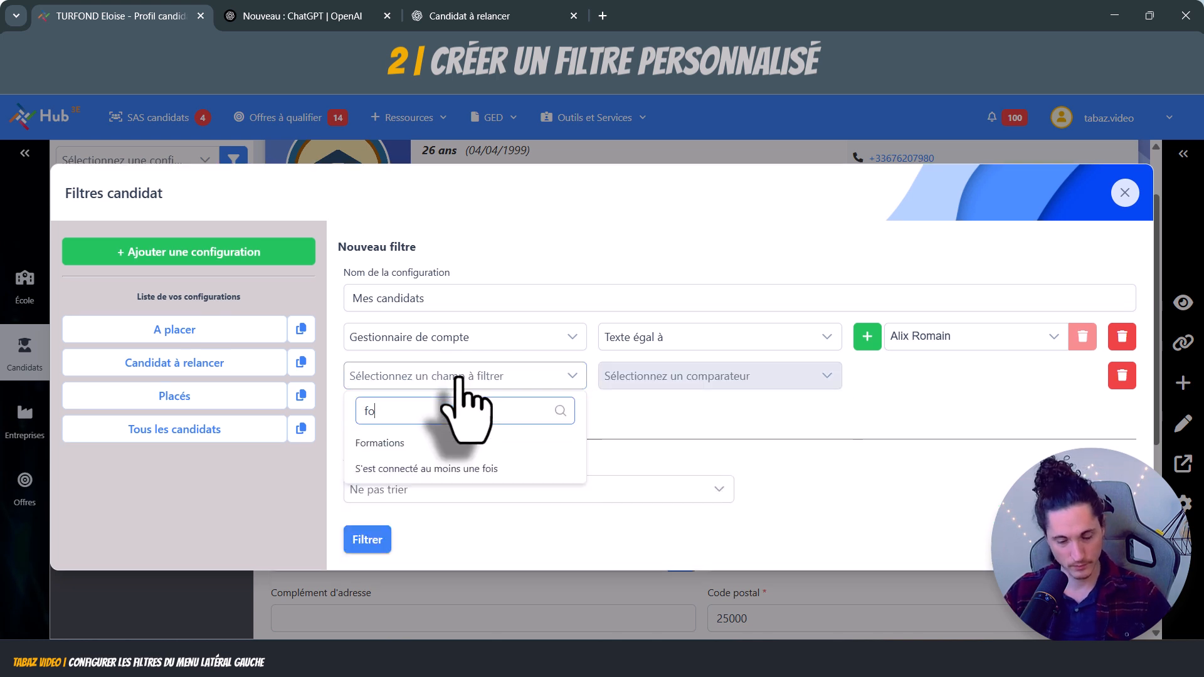
type("rm")
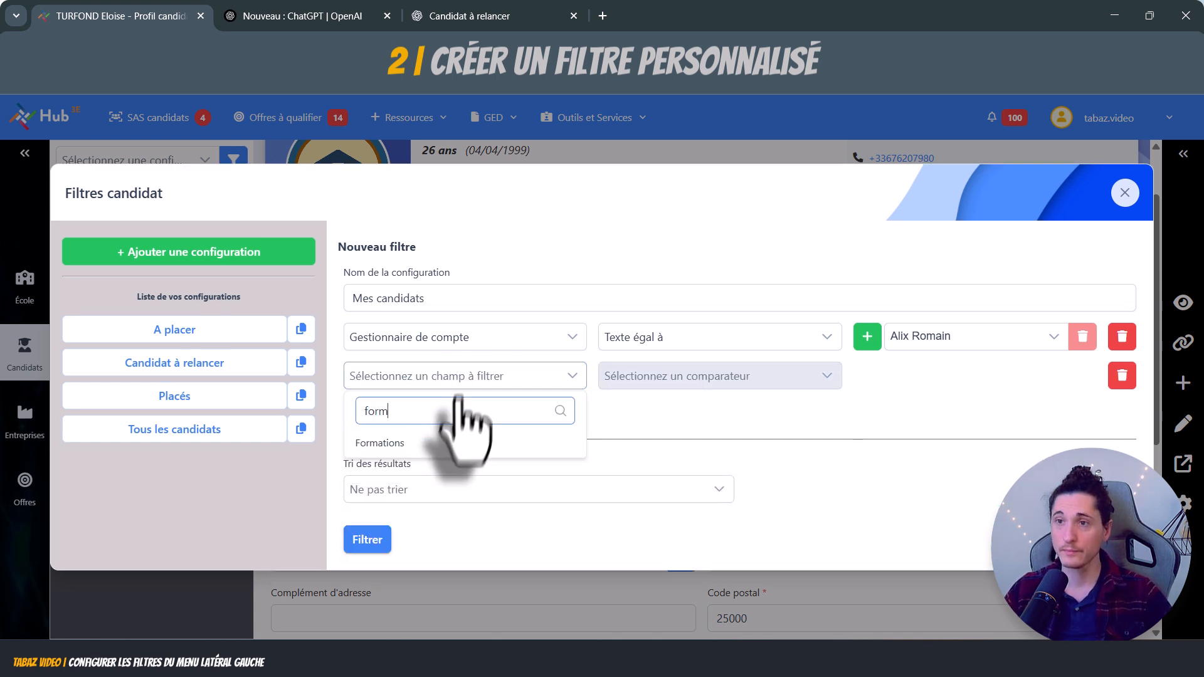
left_click(430, 444)
left_click(964, 379)
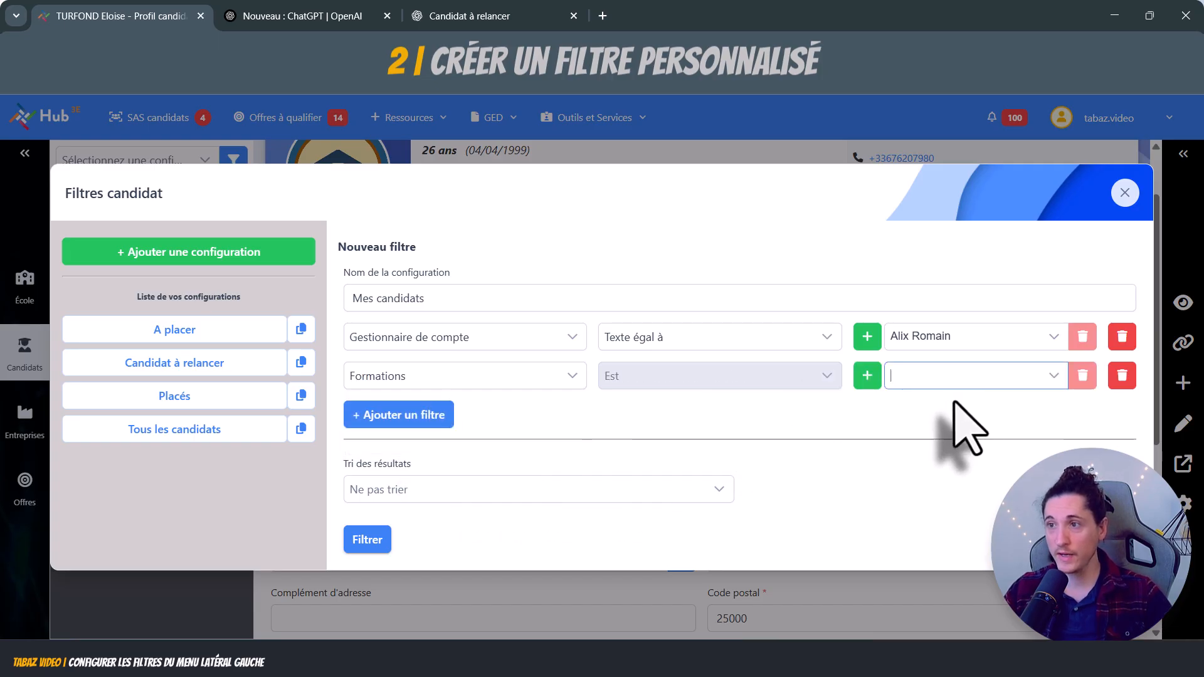
left_click(1054, 377)
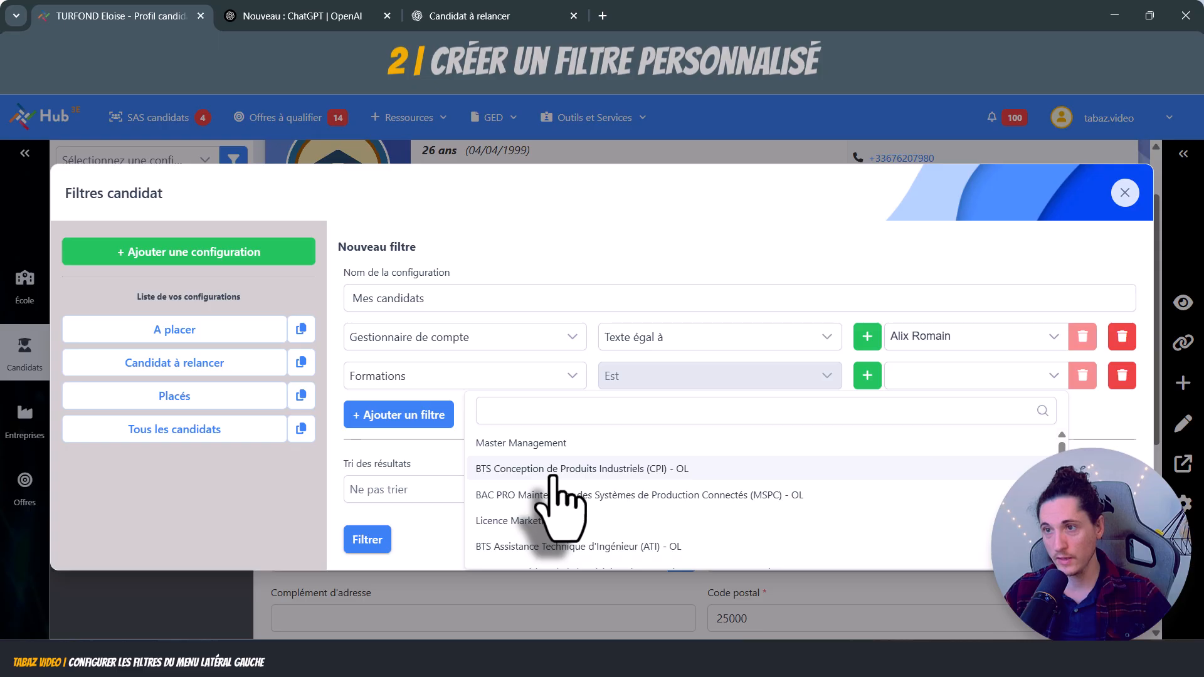
left_click(552, 477)
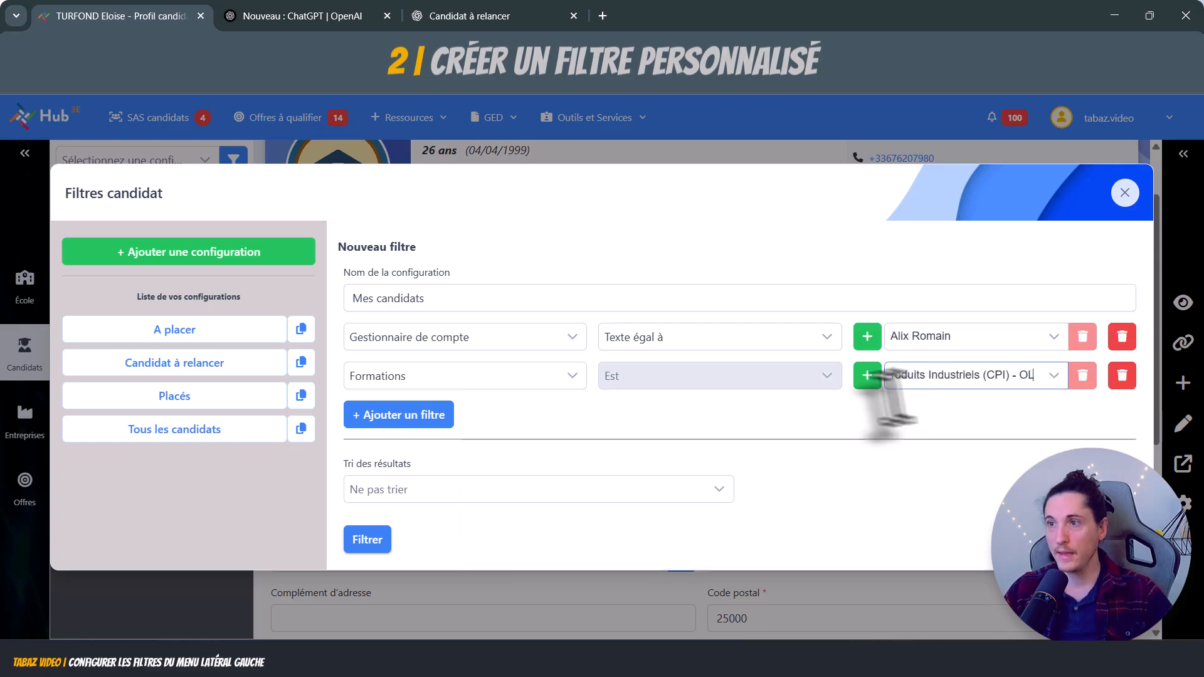
Add BAC PRO Métiers de l'Electricité (MELEC) - OL and BAC PRO Technicien en Chaudronnerie Industrielle (TCI) - Paris as alternative values of the Formations criterion
left_click(867, 375)
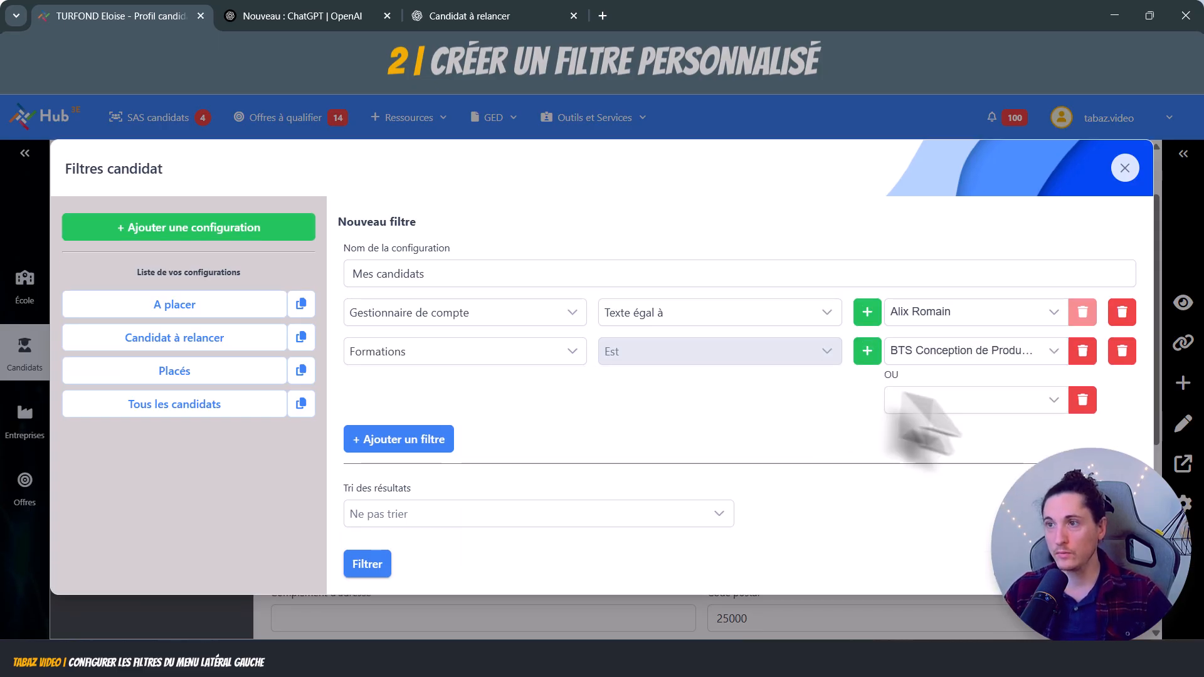
left_click(1054, 405)
scroll(646, 542, "down", 2)
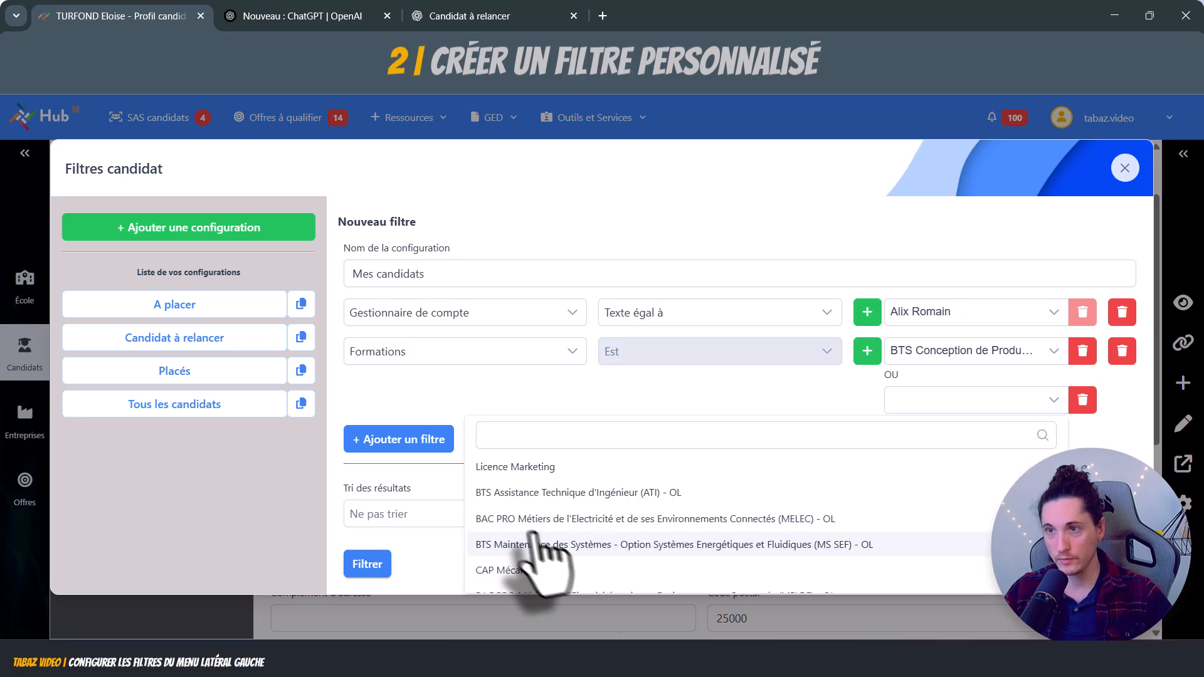
left_click(709, 519)
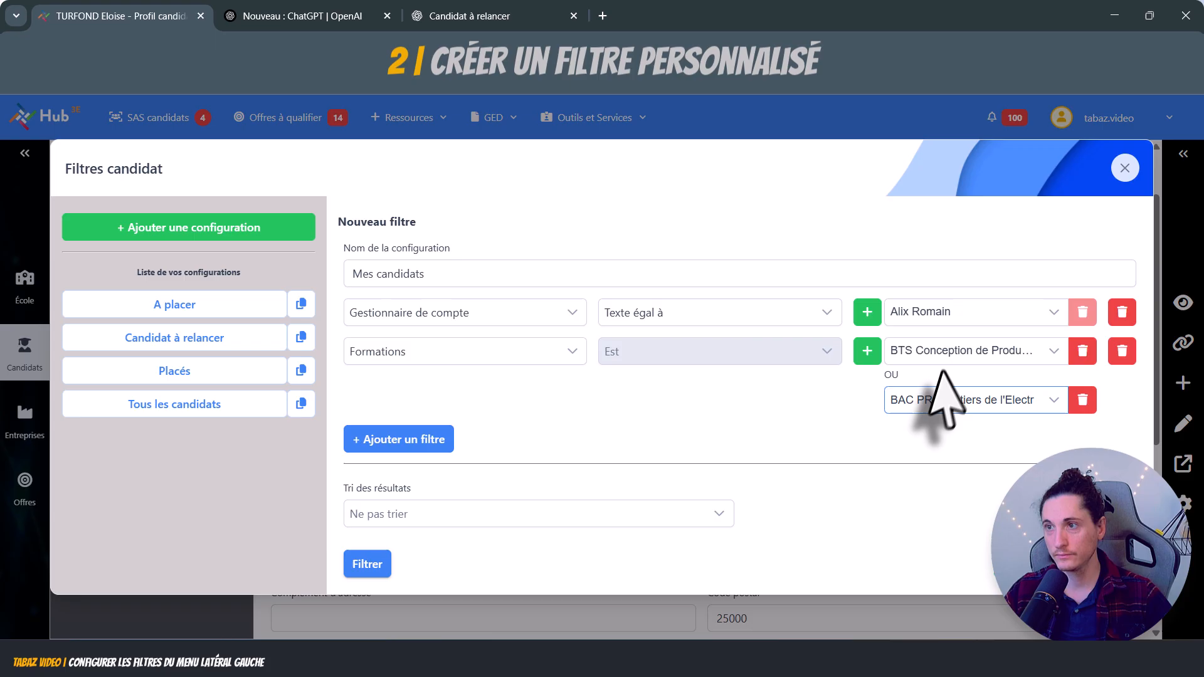
left_click(867, 350)
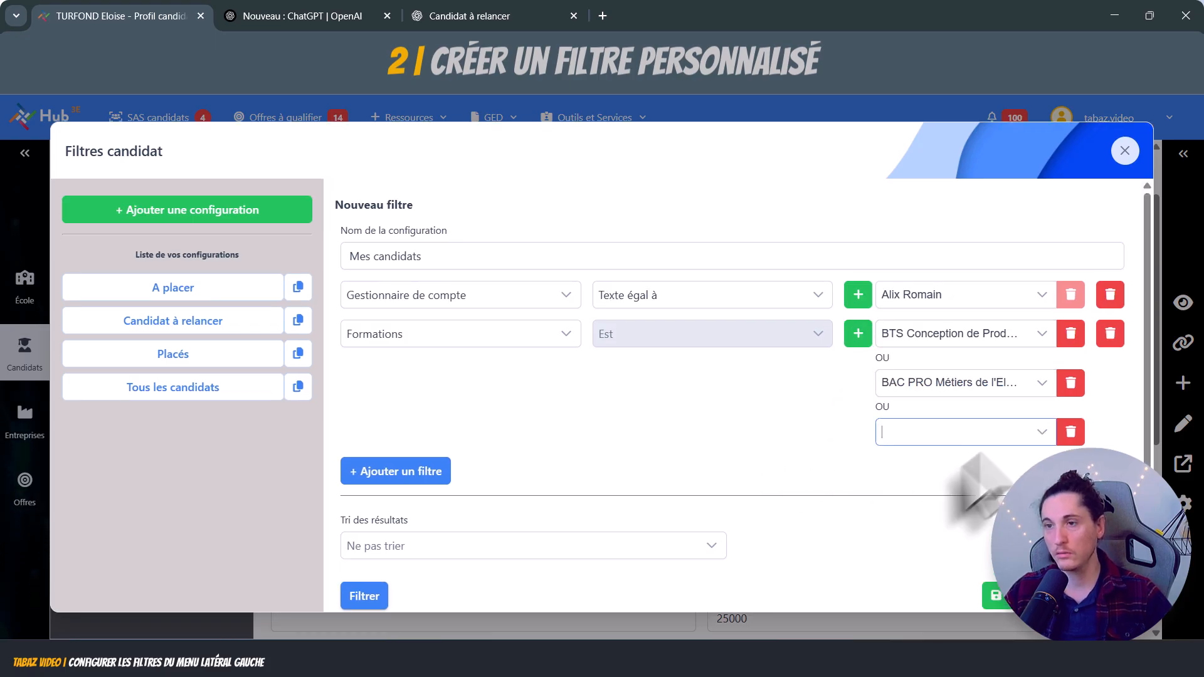
scroll(679, 487, "down", 2)
left_click(1039, 415)
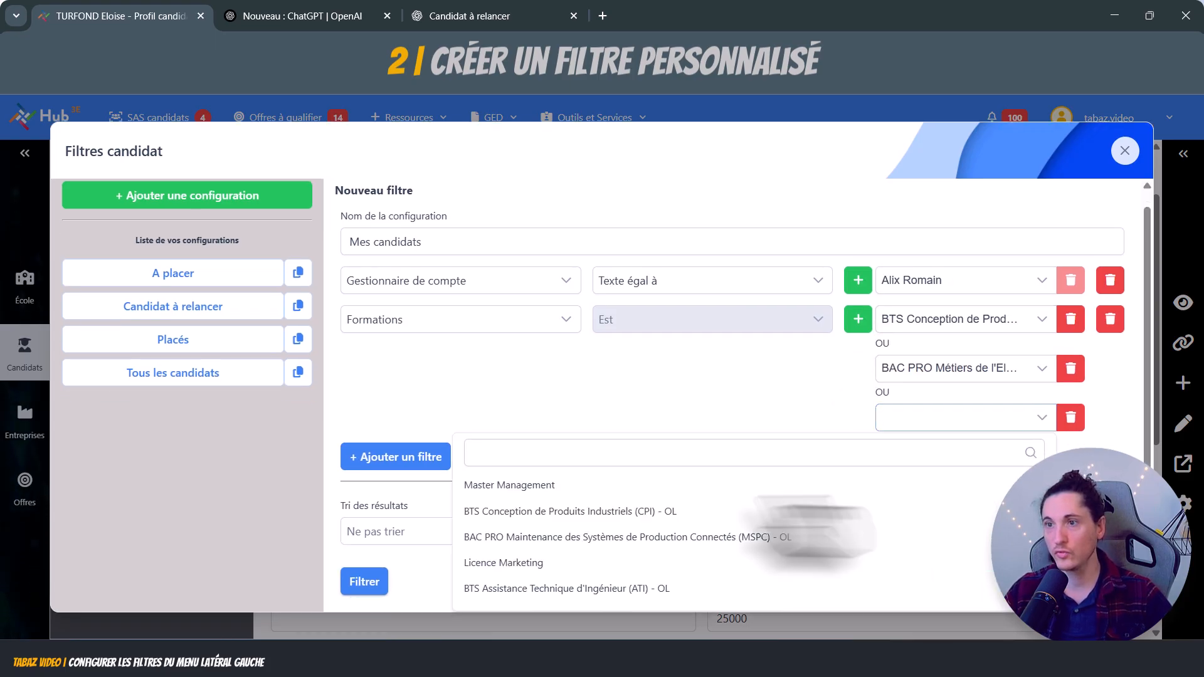
scroll(613, 498, "up", 3)
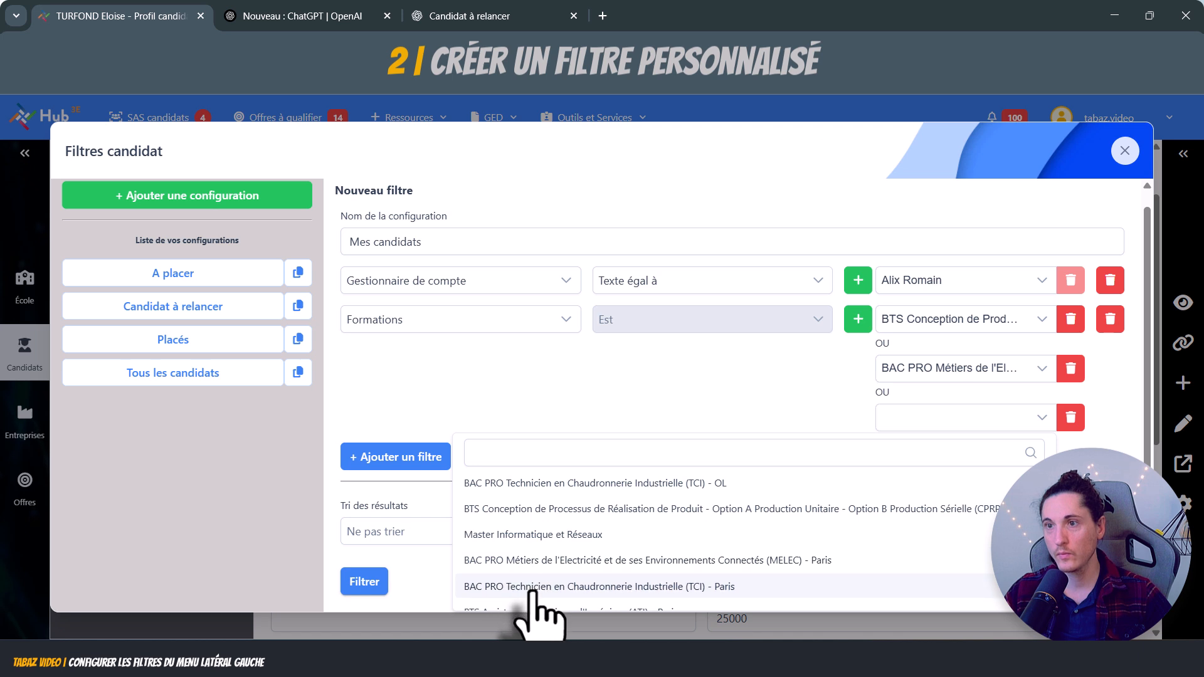
left_click(713, 586)
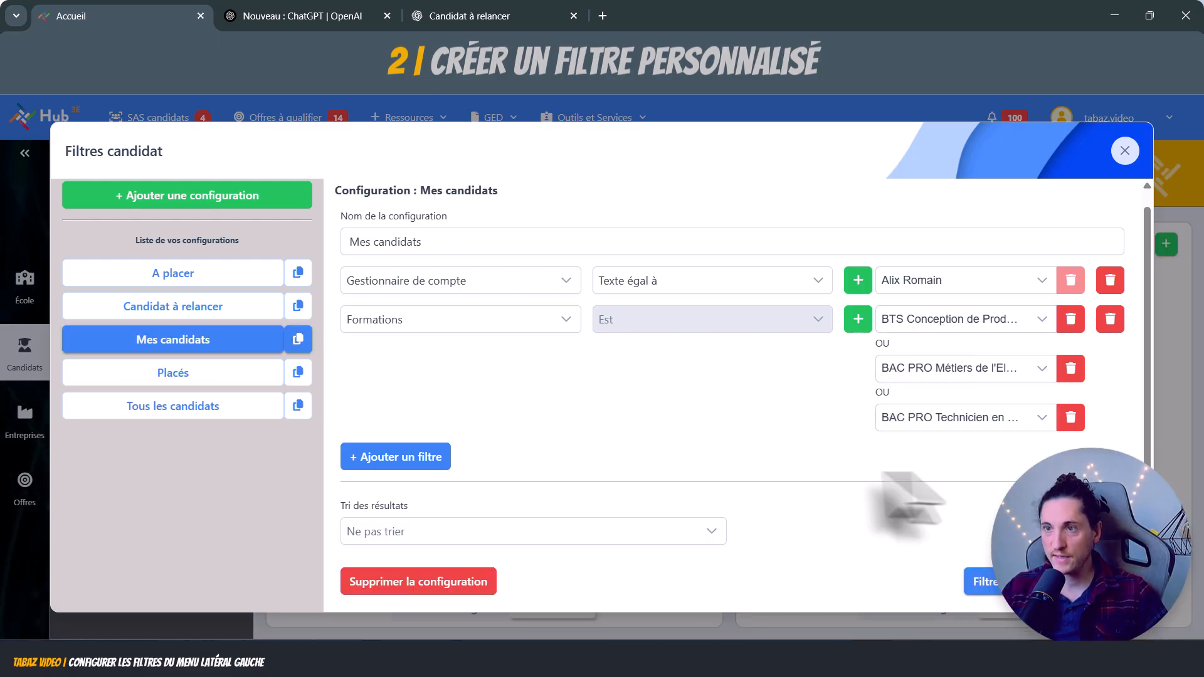
Sort the results of the Mes candidats configuration by Nom and filter the candidate list with it
left_click(711, 533)
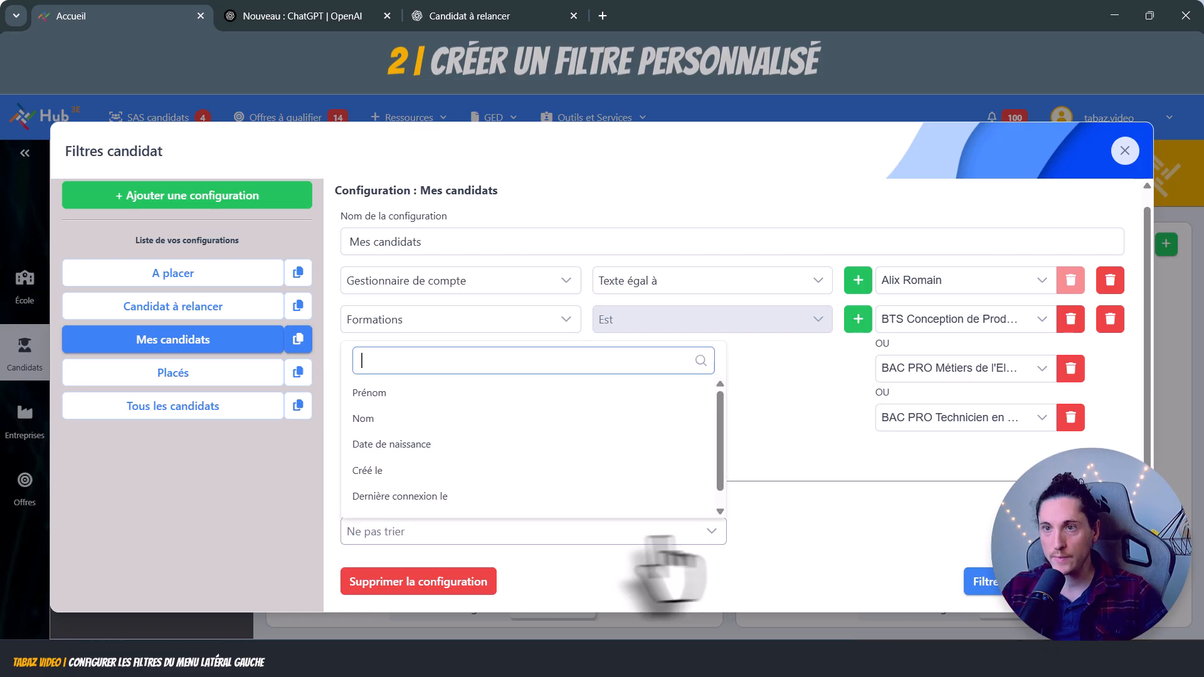
scroll(443, 427, "down", 1)
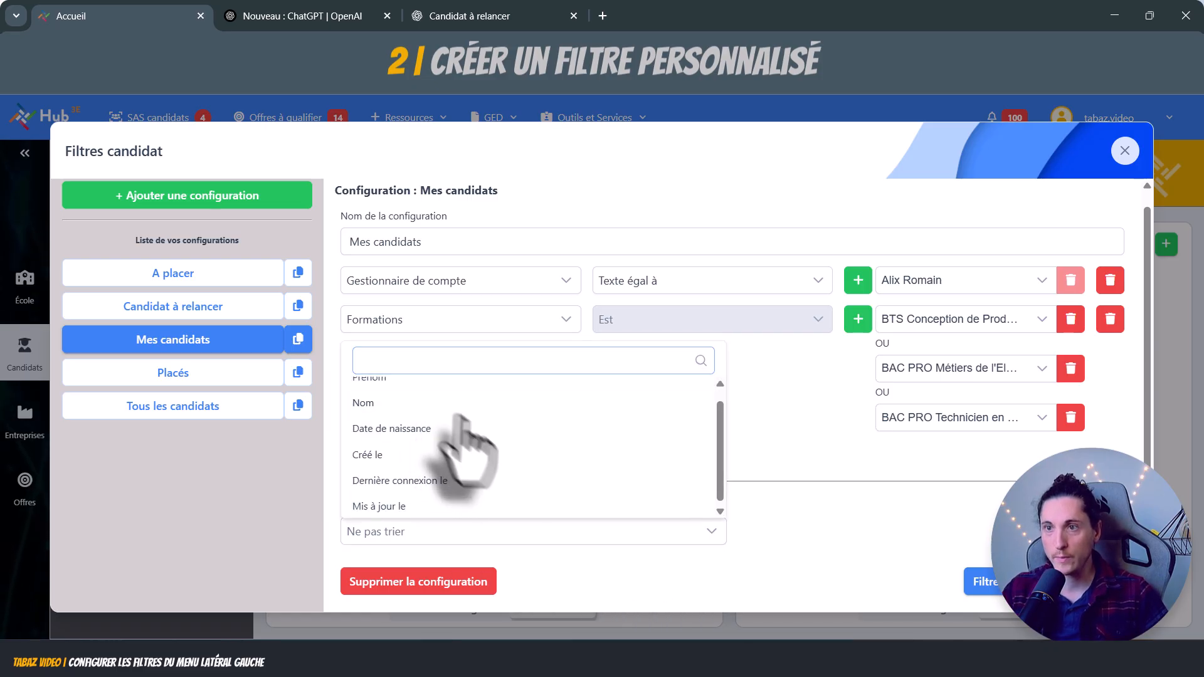
left_click(441, 403)
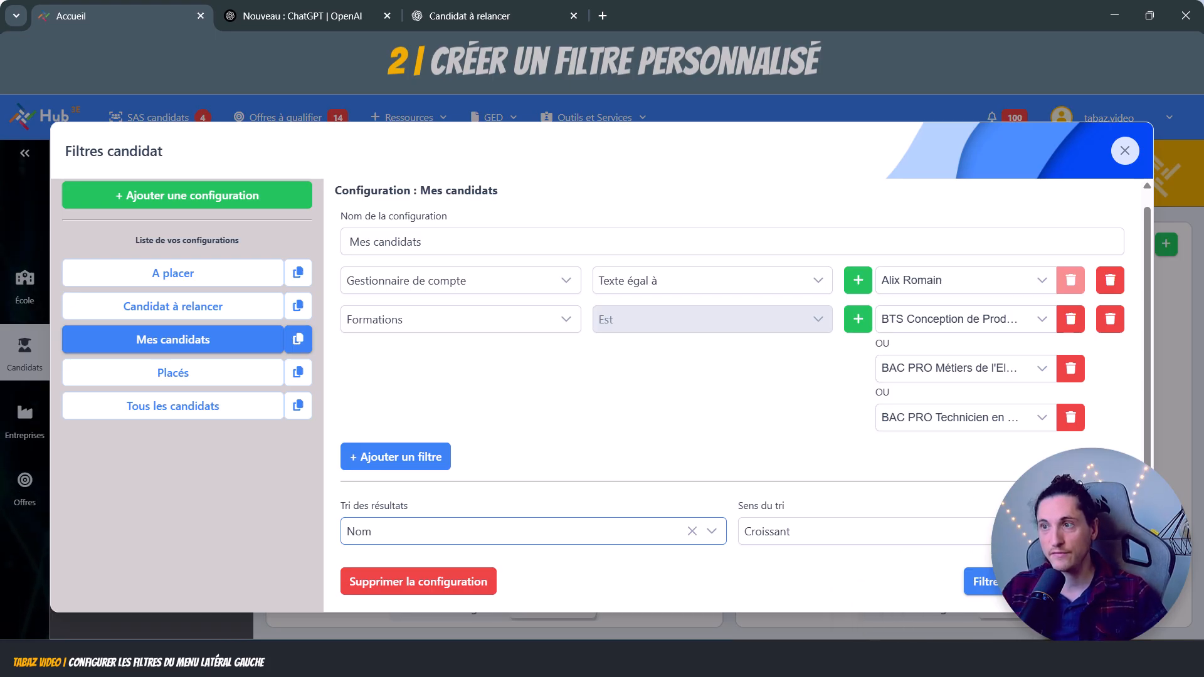
left_click(984, 581)
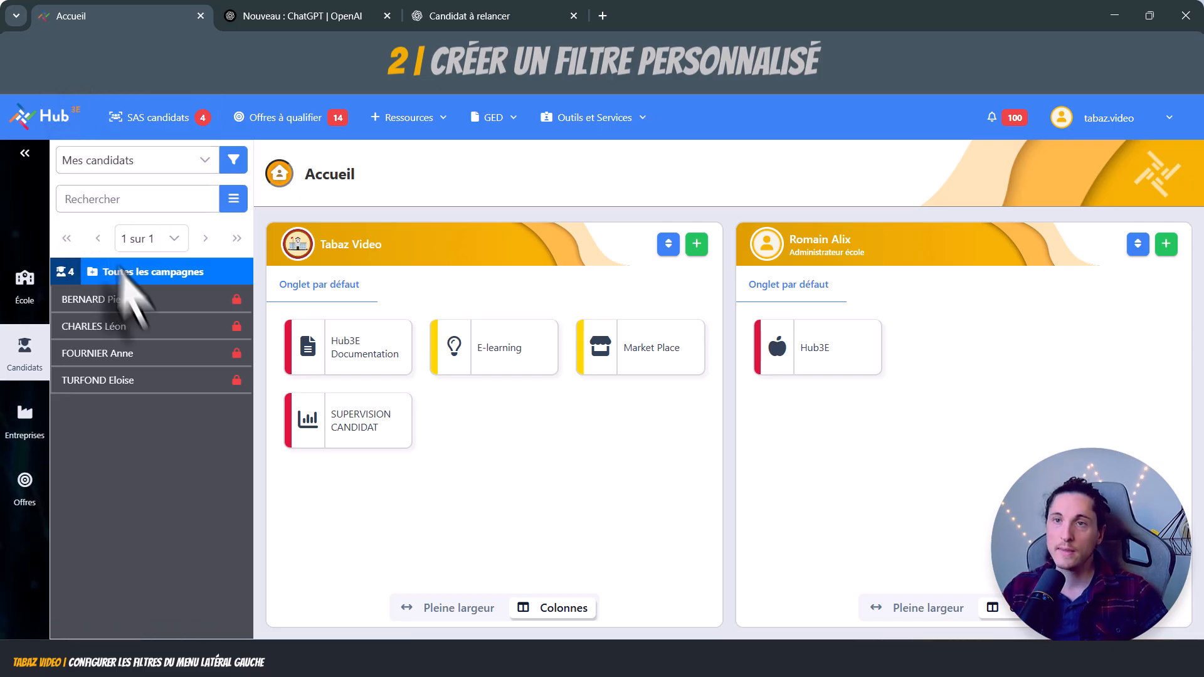
Reopen the settings of the Mes candidats configuration and change its name to Mes candidats à qualifier
left_click(187, 158)
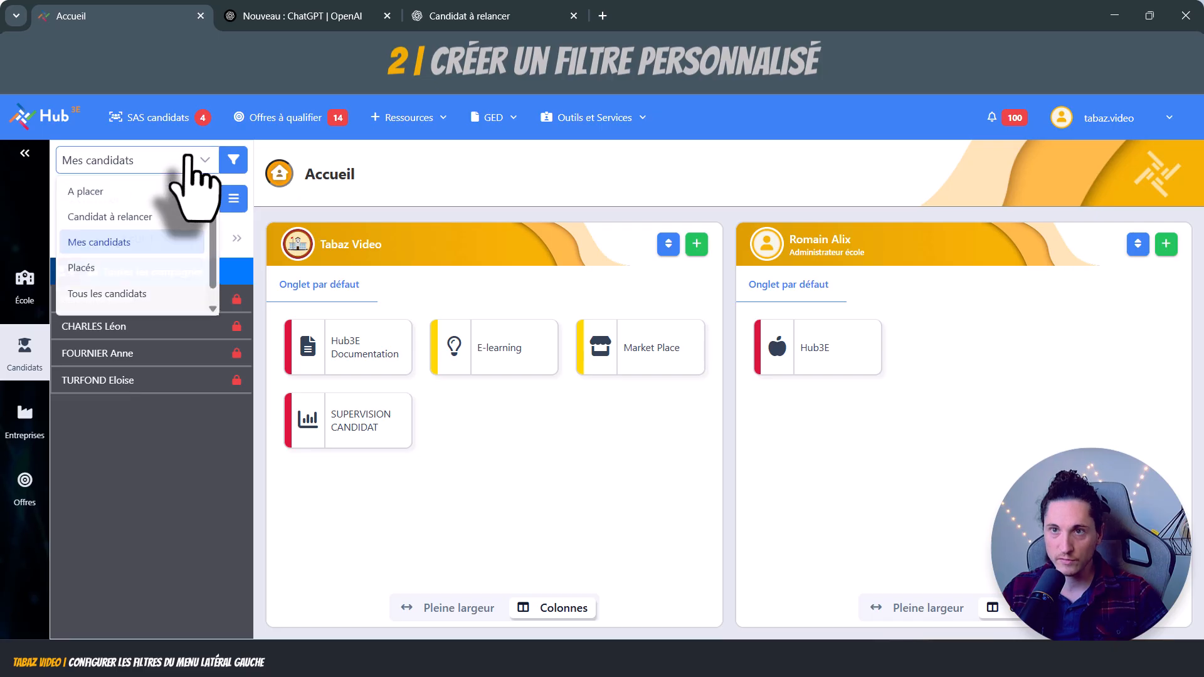
left_click(85, 463)
left_click(233, 160)
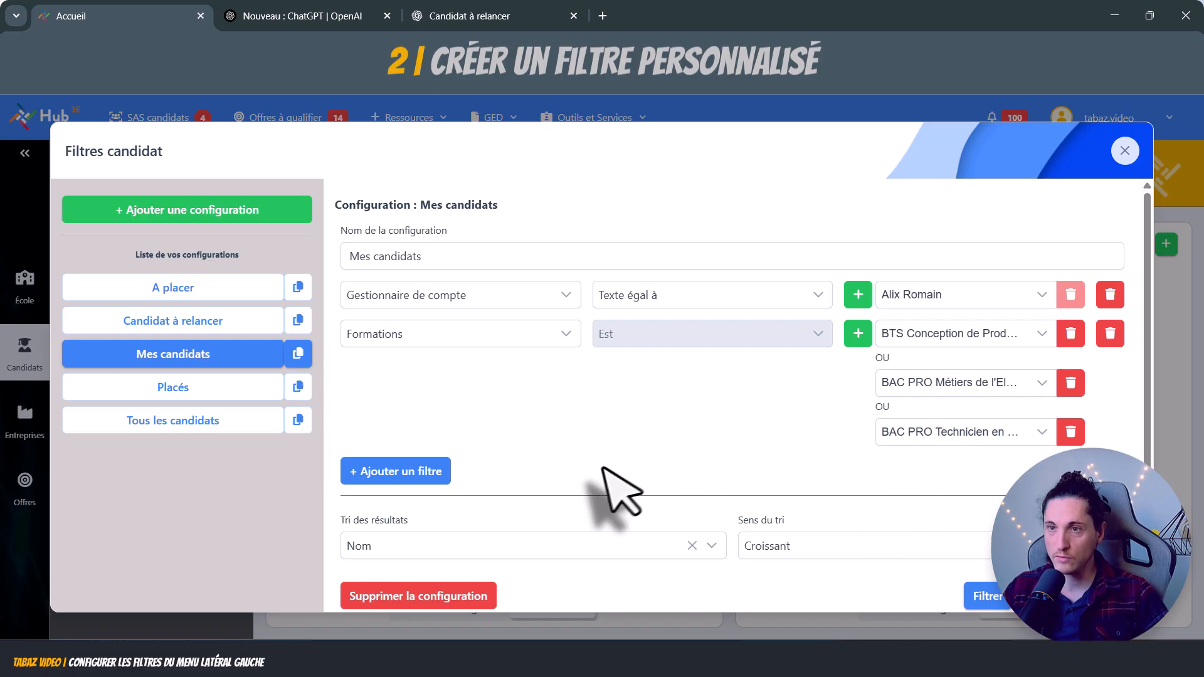
left_click(490, 261)
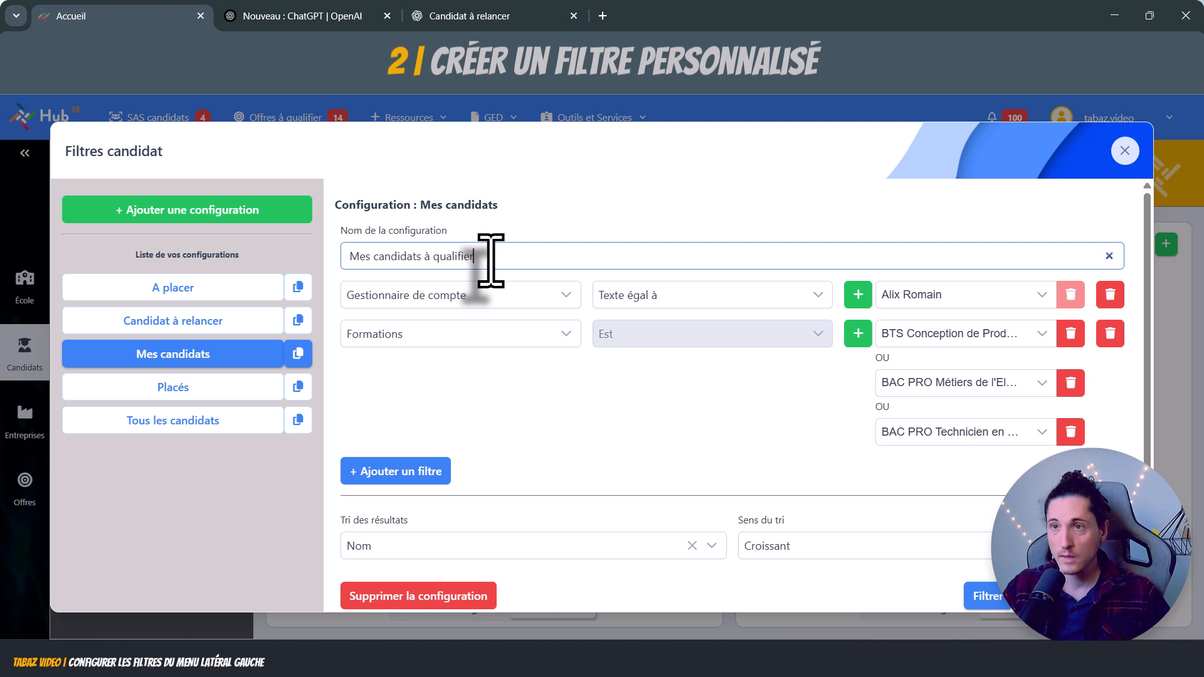
Add a Statuts de candidature criterion with the value En attente to the Mes candidats à qualifier configuration
left_click(411, 476)
left_click(551, 480)
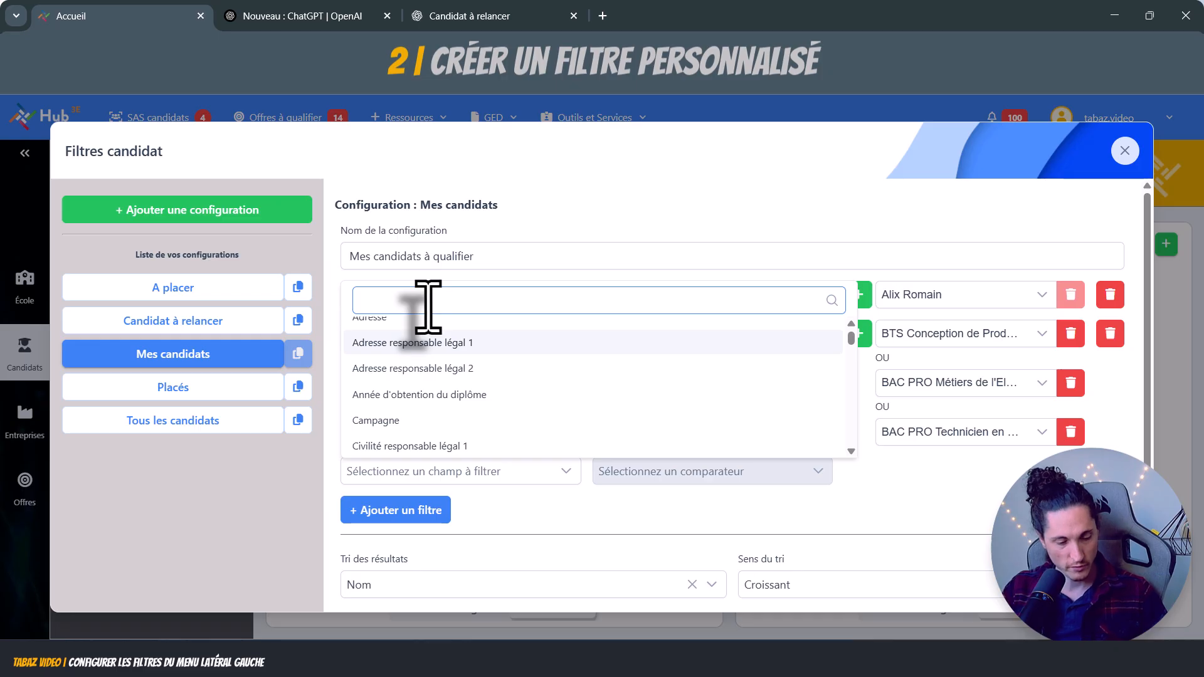
type("sta")
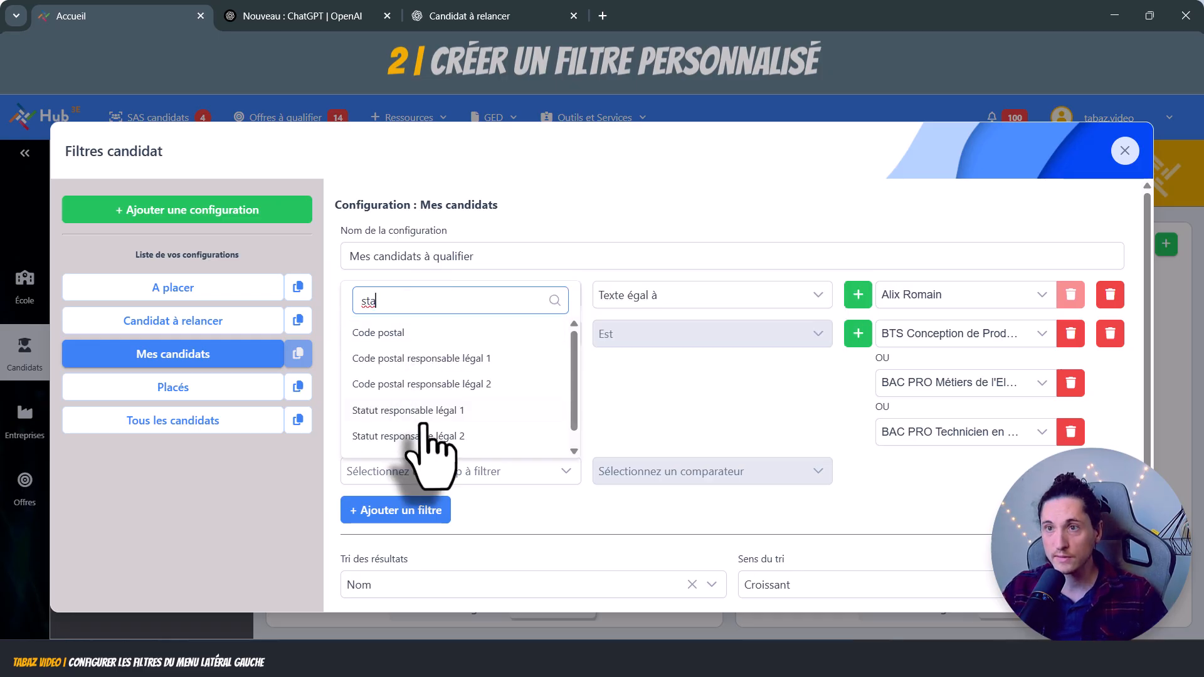
scroll(424, 443, "down", 1)
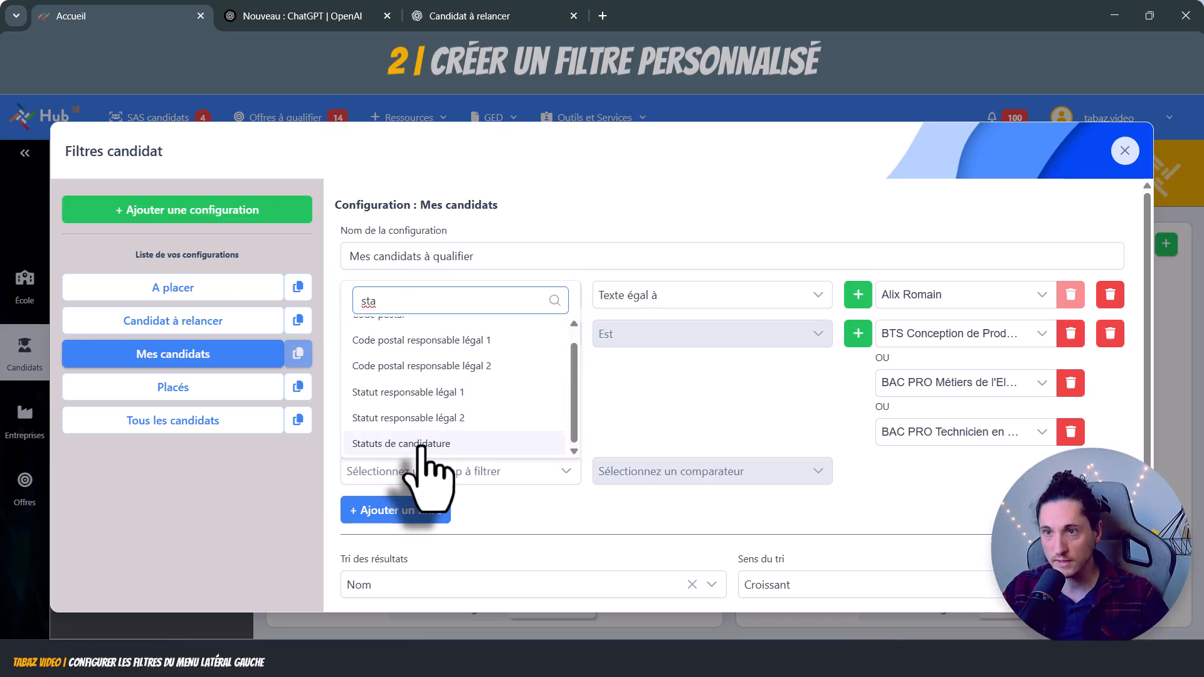
left_click(423, 442)
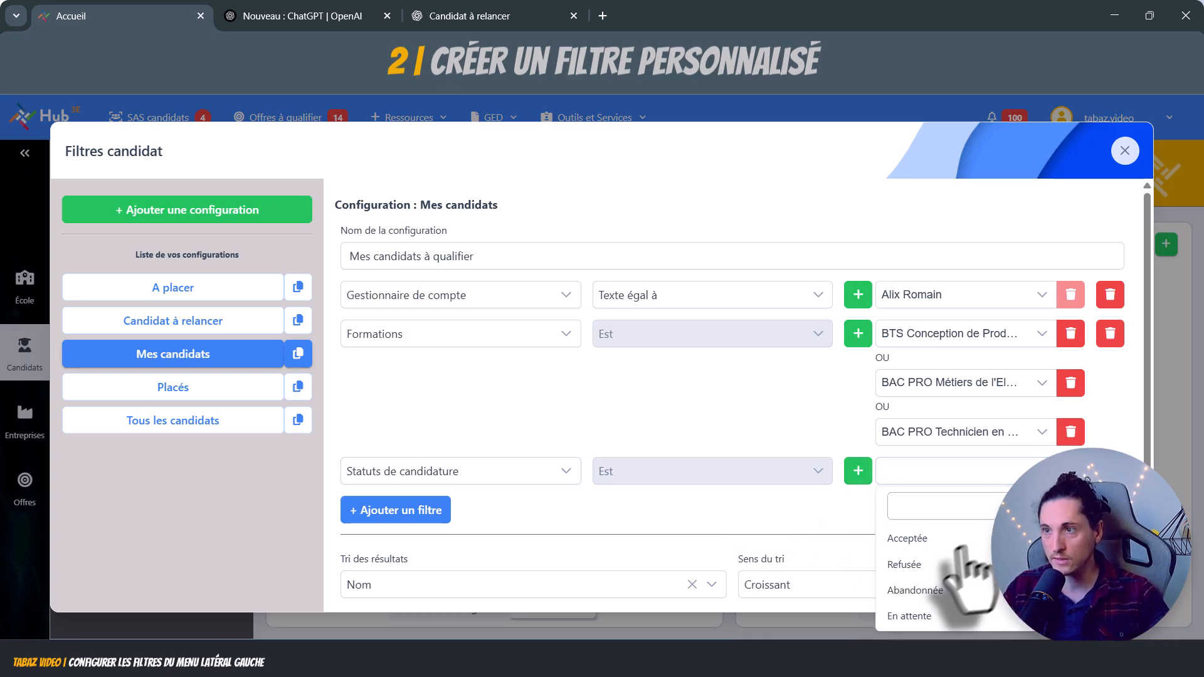
left_click(910, 617)
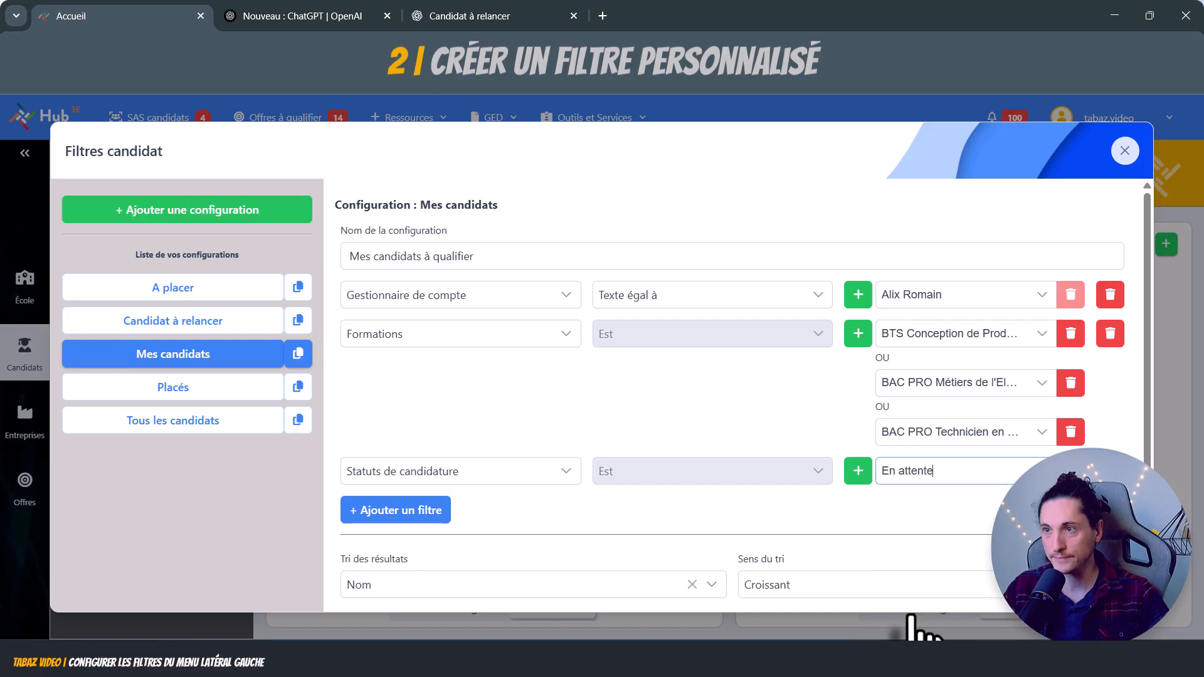
left_click(858, 470)
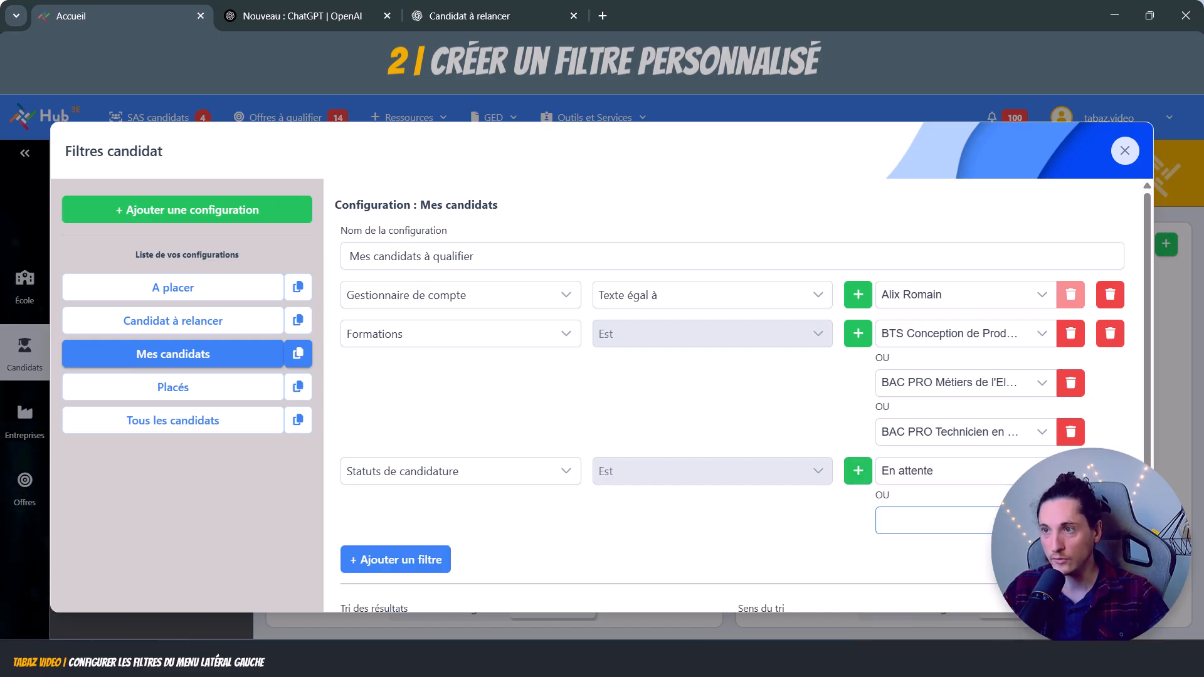
left_click(934, 520)
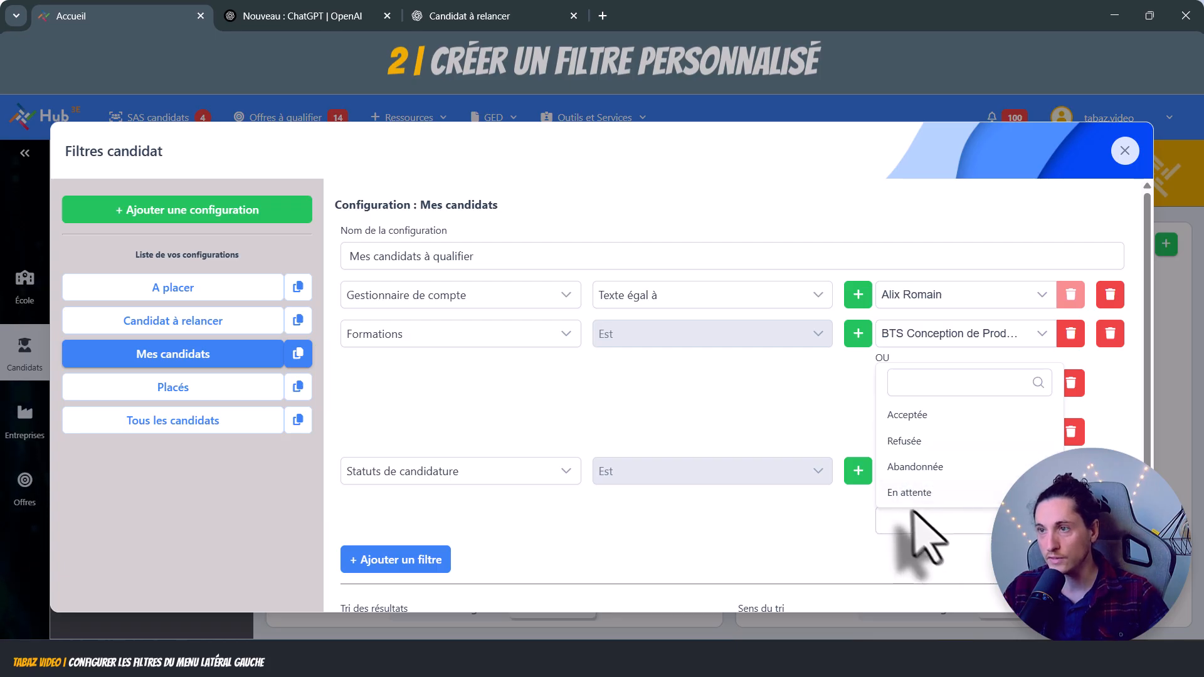
left_click(830, 536)
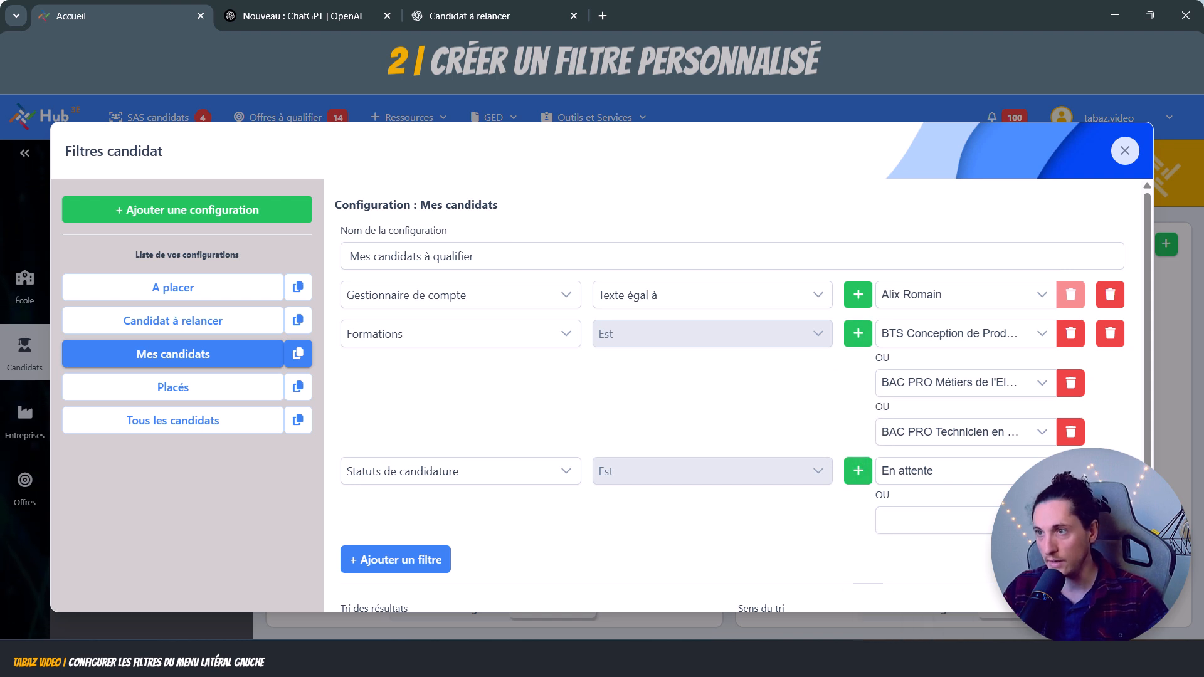
left_click(1070, 521)
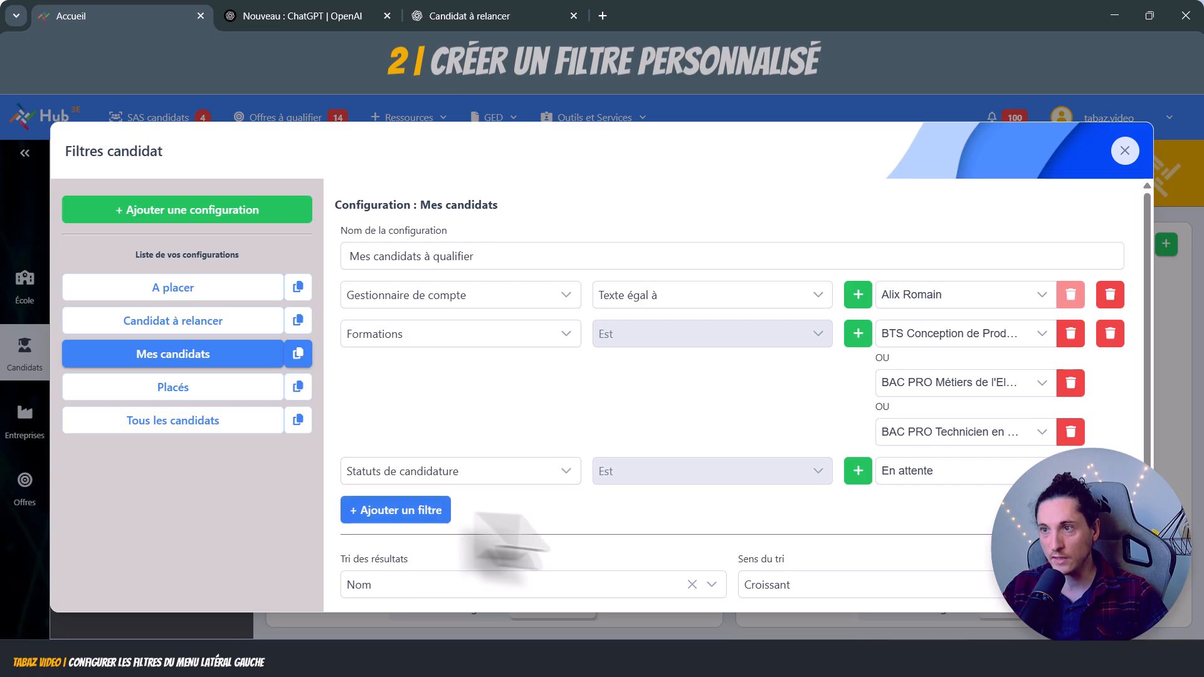
Filter the candidate list with the Mes candidats à qualifier configuration
scroll(516, 449, "down", 1)
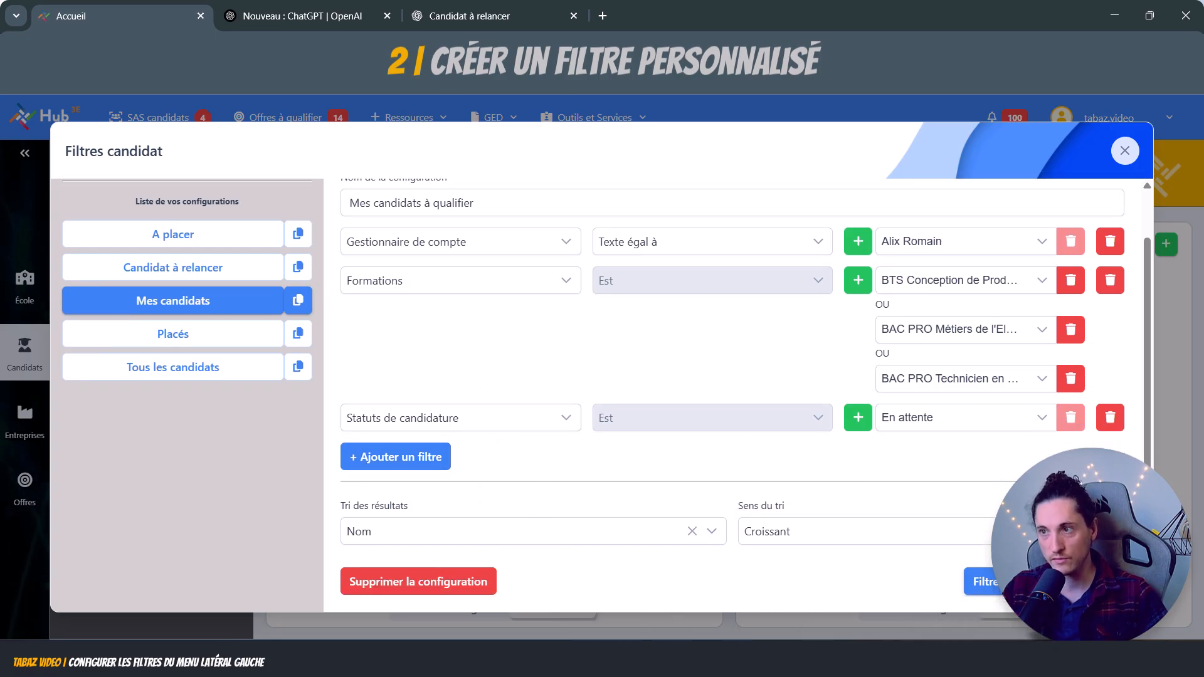
left_click(982, 581)
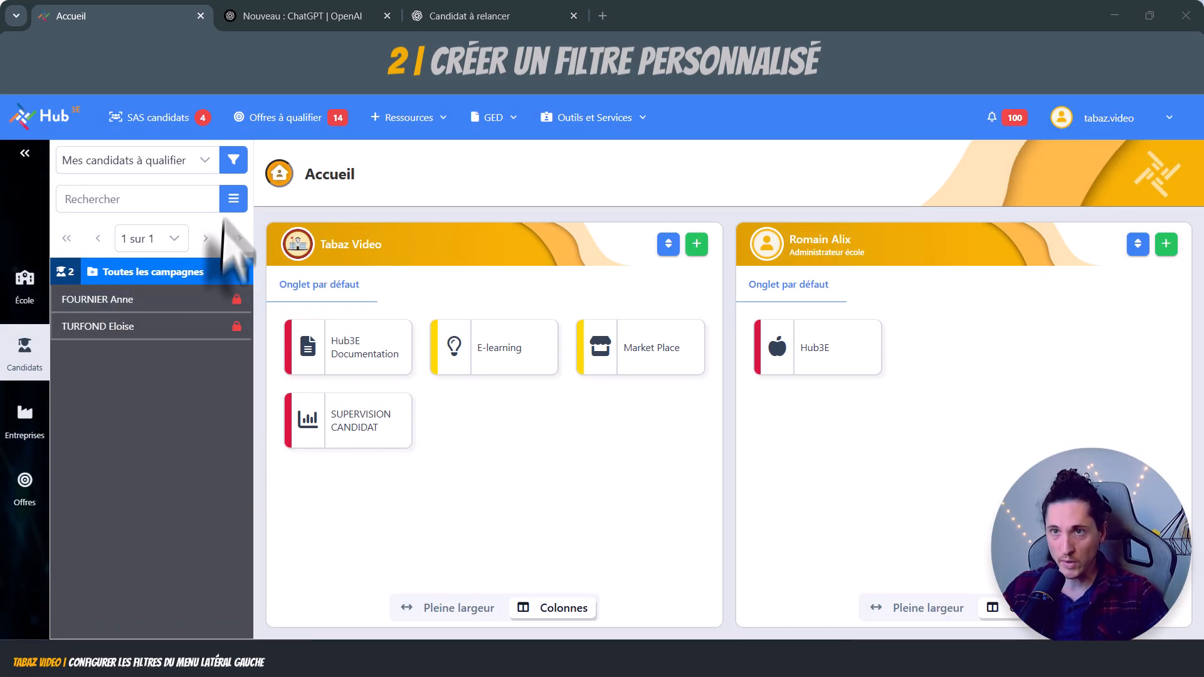
Reopen the candidate filter settings and start a new configuration named Mes candidats à relancer
left_click(233, 165)
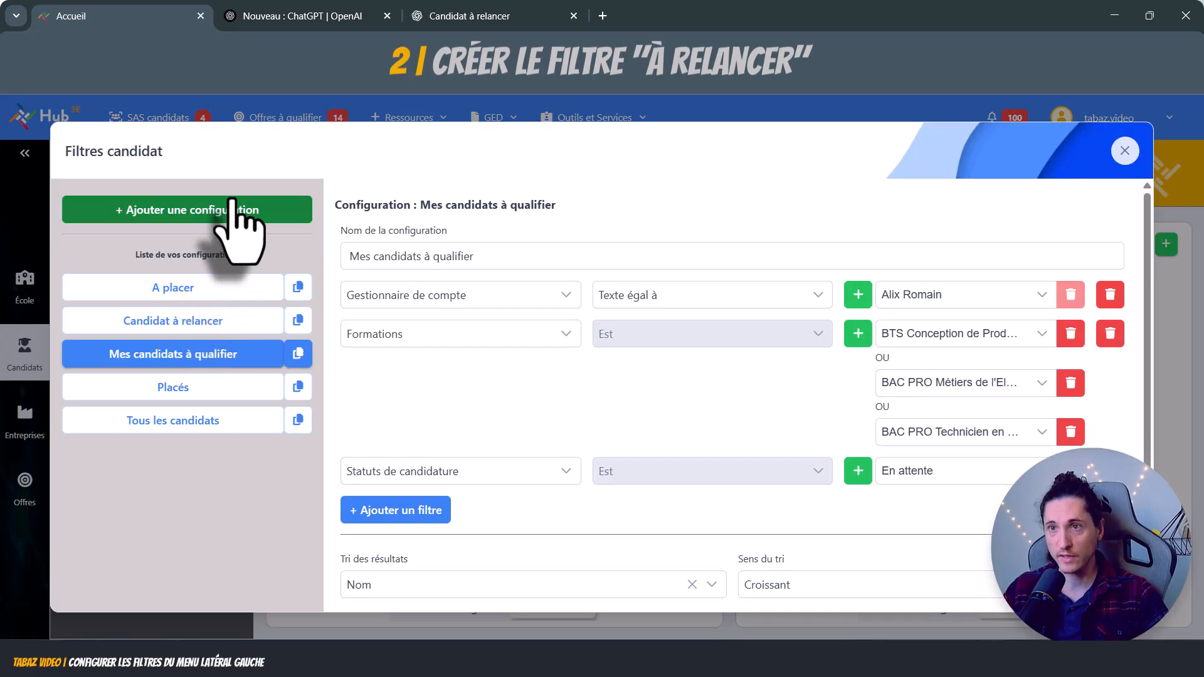
left_click(232, 211)
left_click(532, 337)
left_click(508, 339)
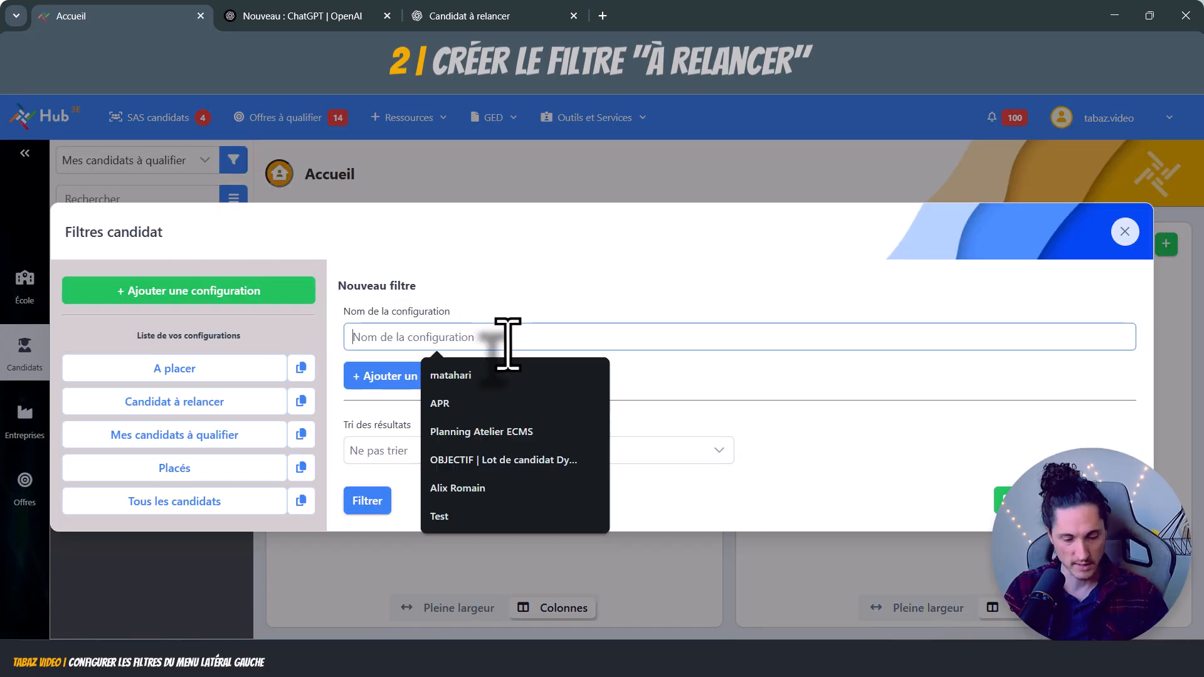
type("Mes candida")
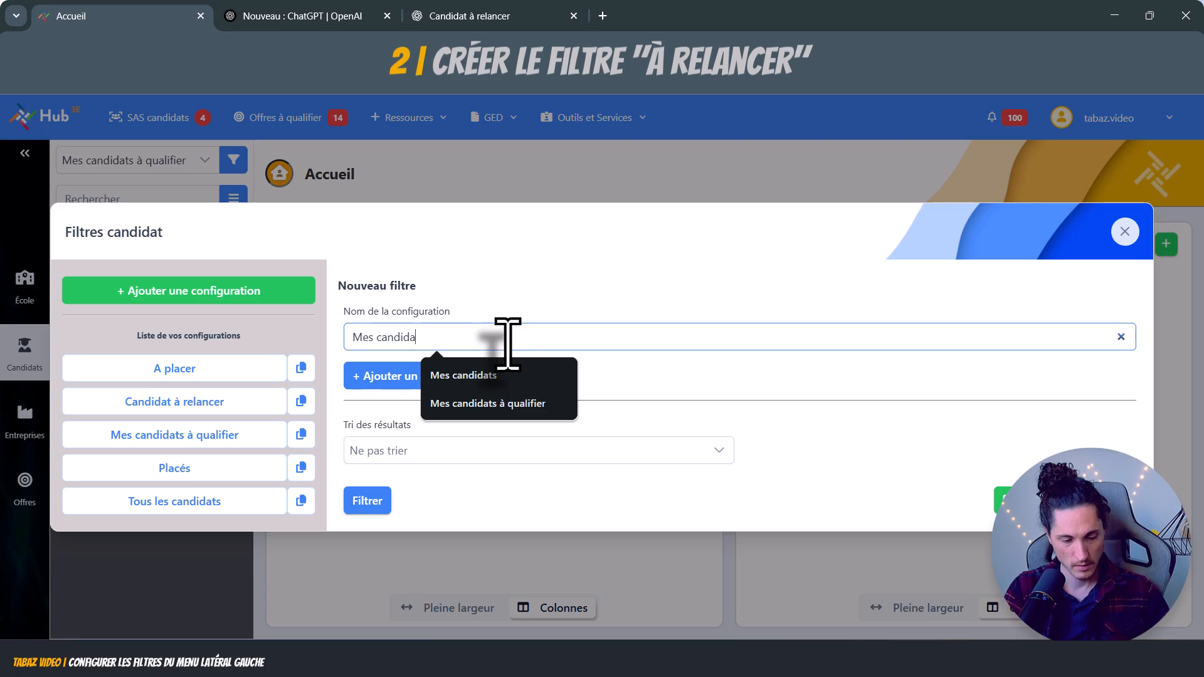
type("ts à relancer")
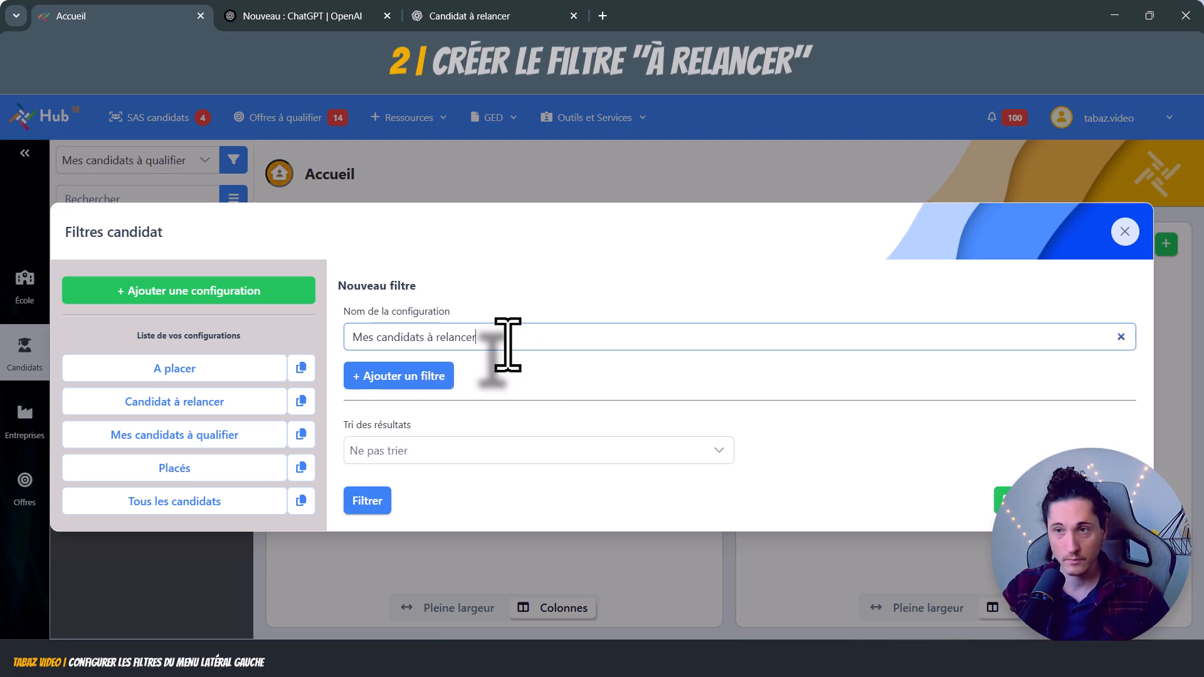
Add a Gestionnaire de compte criterion (Texte égal à) with the account manager's name and a Statuts de candidature criterion with the value En attente
left_click(423, 380)
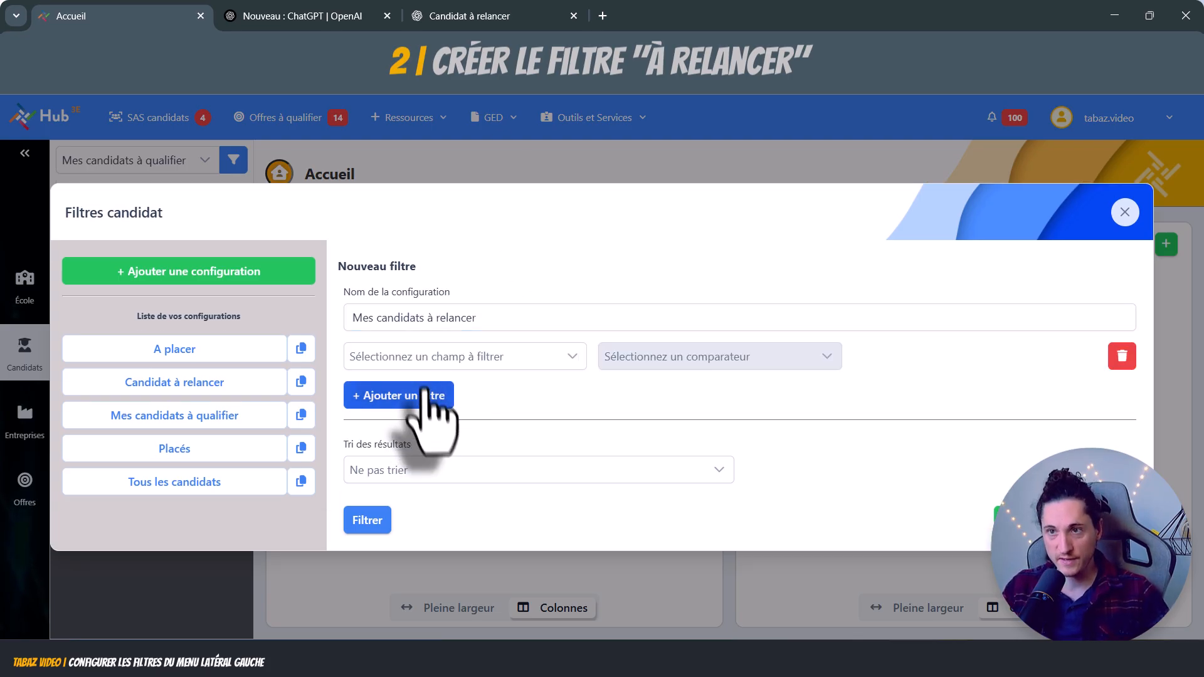
left_click(493, 364)
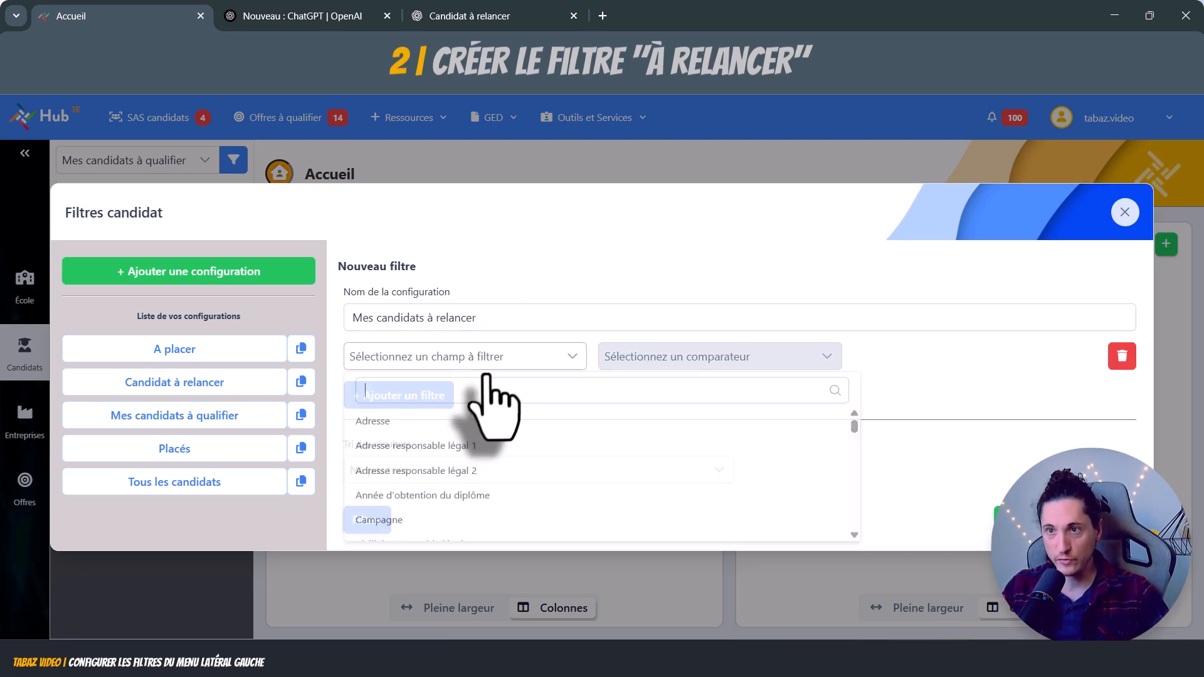
type("ges")
left_click(459, 423)
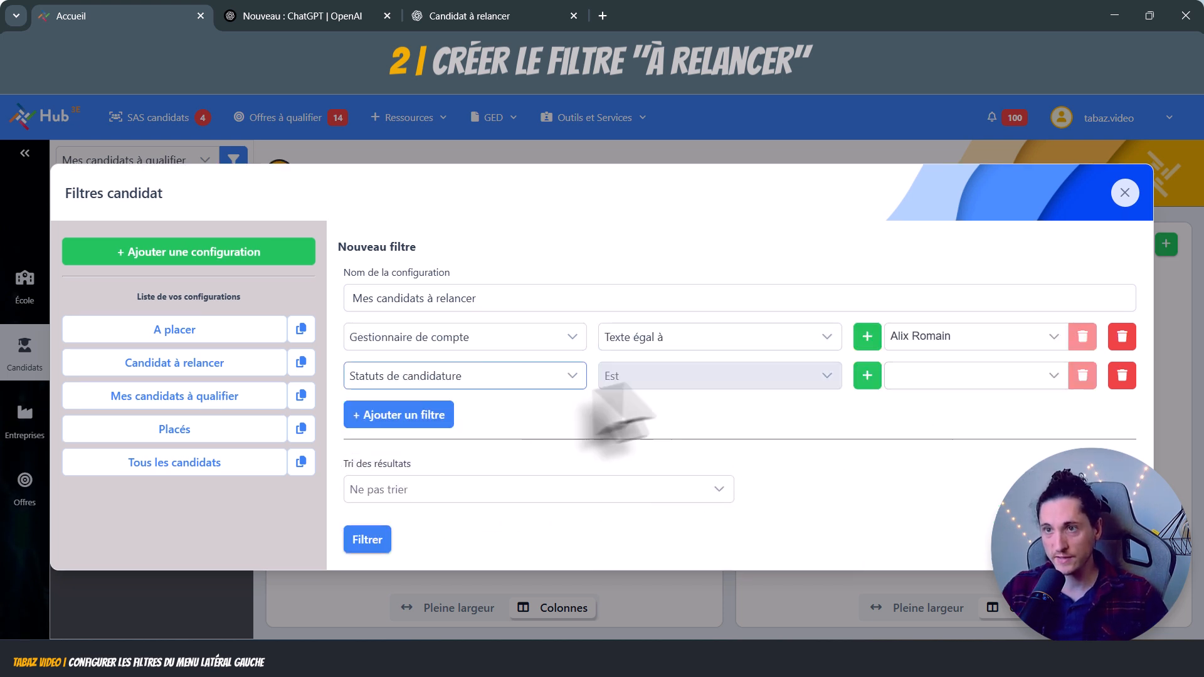
left_click(1054, 379)
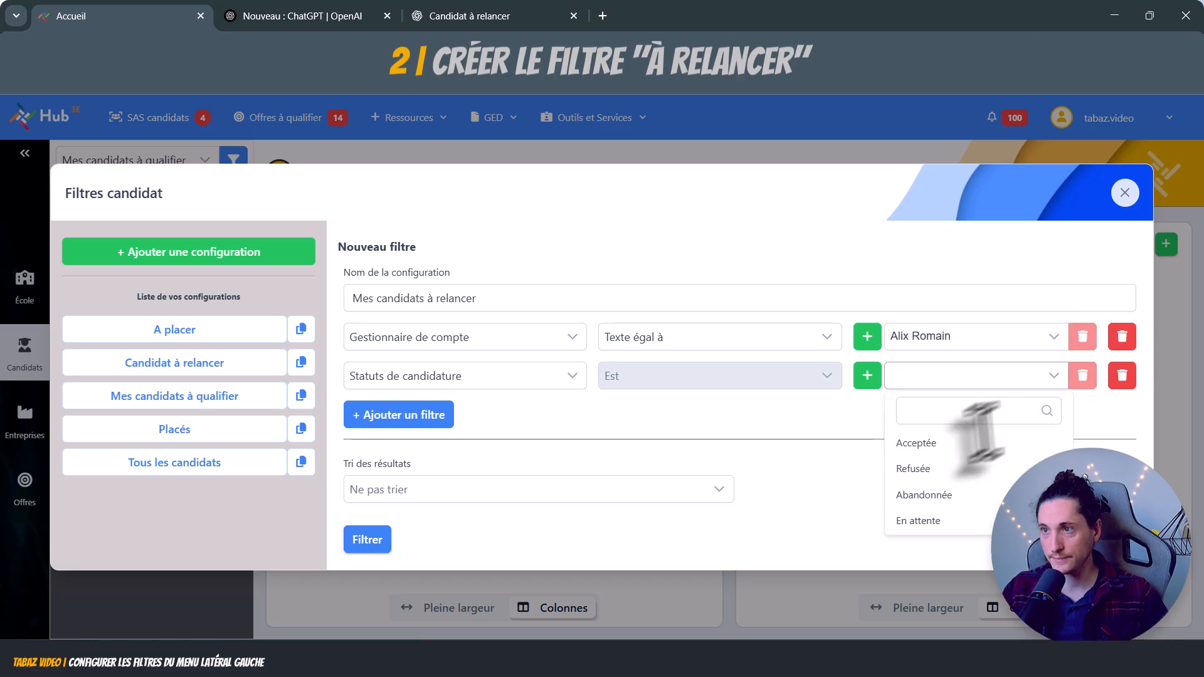
left_click(917, 521)
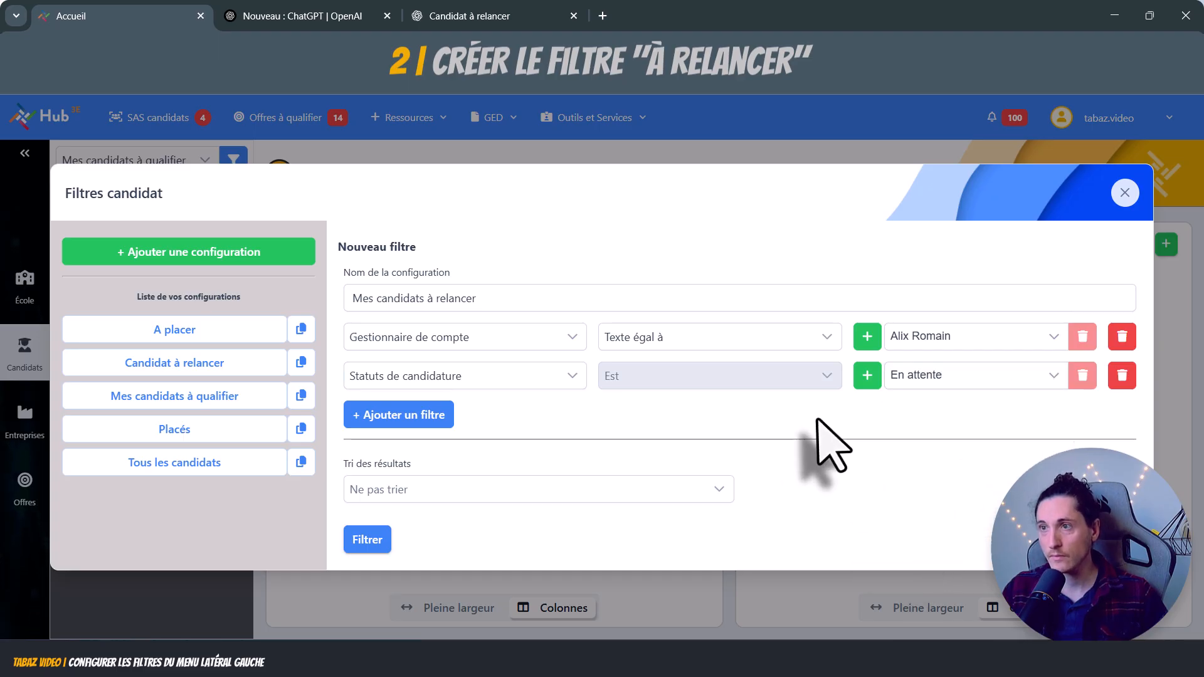
Add a criterion S'est connecté au moins une fois with the value Oui to Mes candidats à relancer
left_click(424, 419)
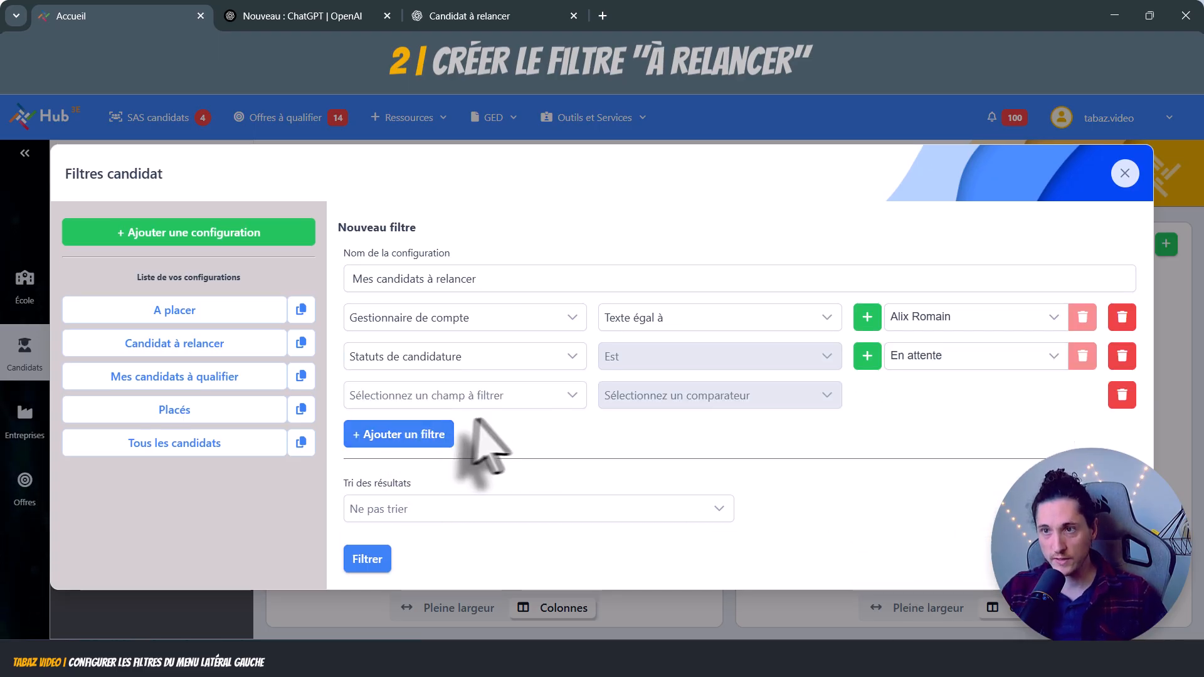
left_click(552, 401)
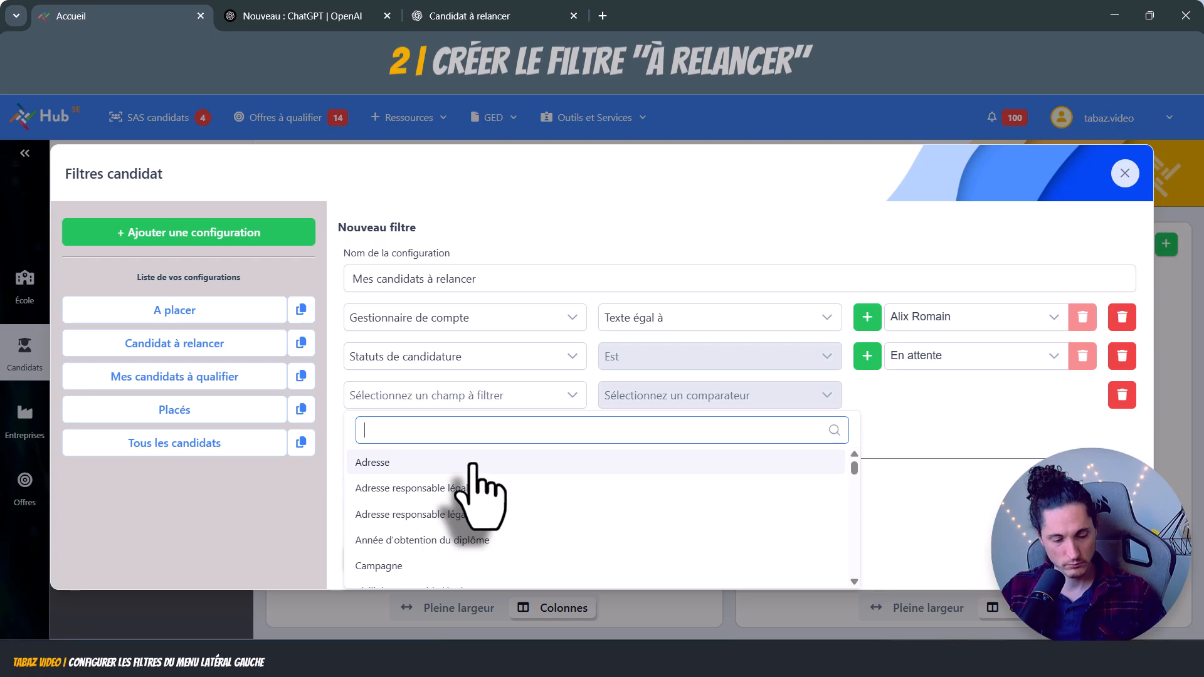
type("conne")
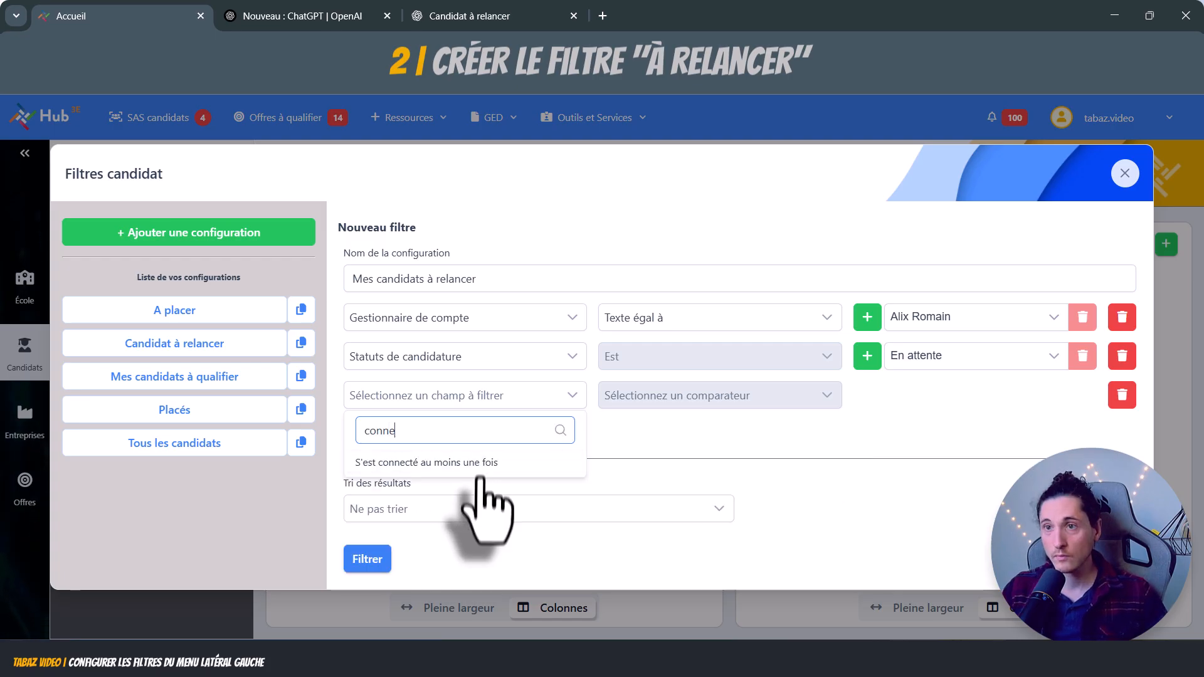
left_click(463, 464)
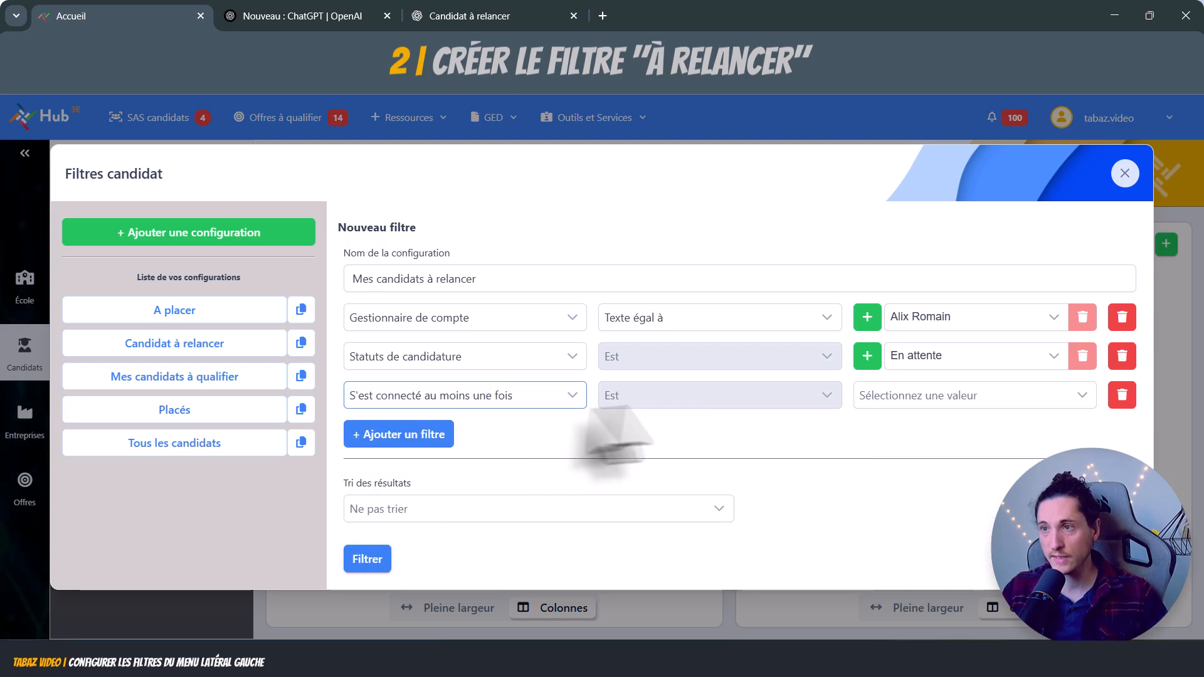
left_click(964, 430)
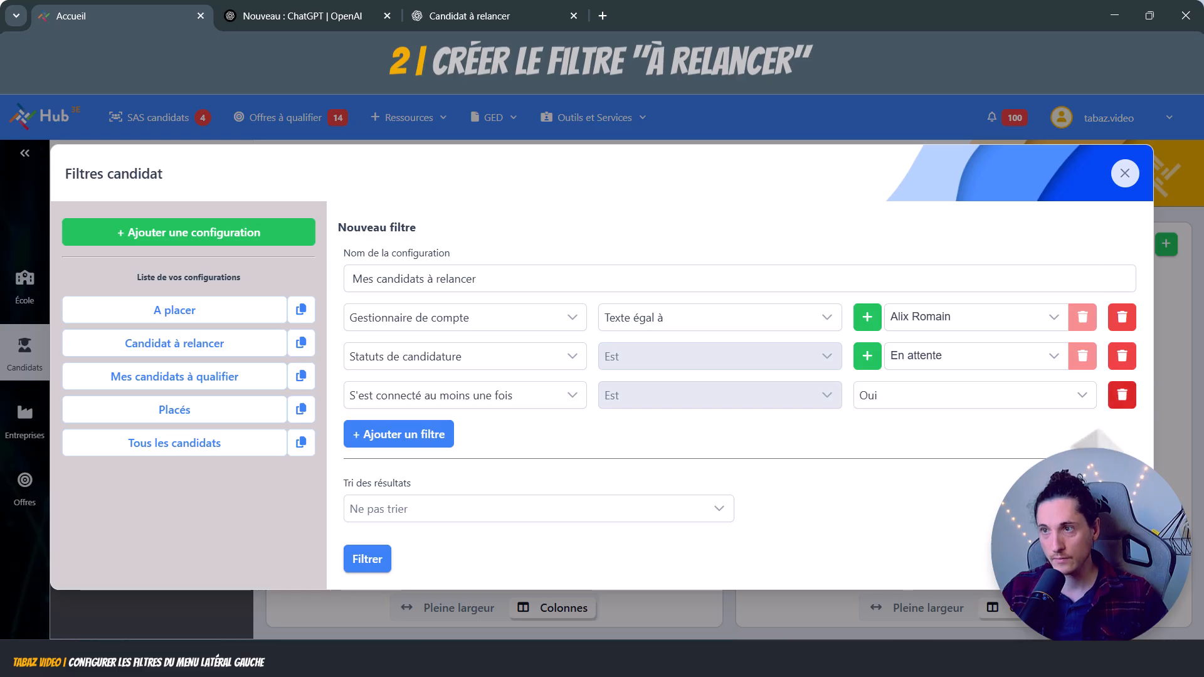
Add a Votre CV criterion with the value Ne contient pas de fichier to Mes candidats à relancer
left_click(448, 438)
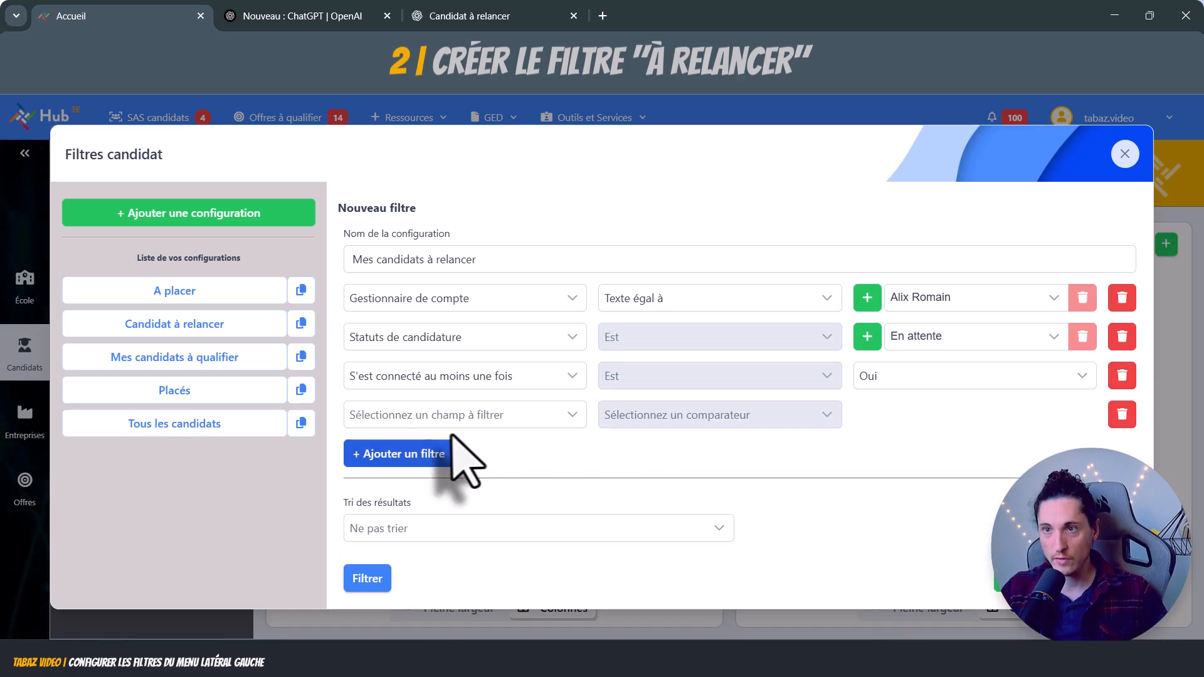
left_click(566, 417)
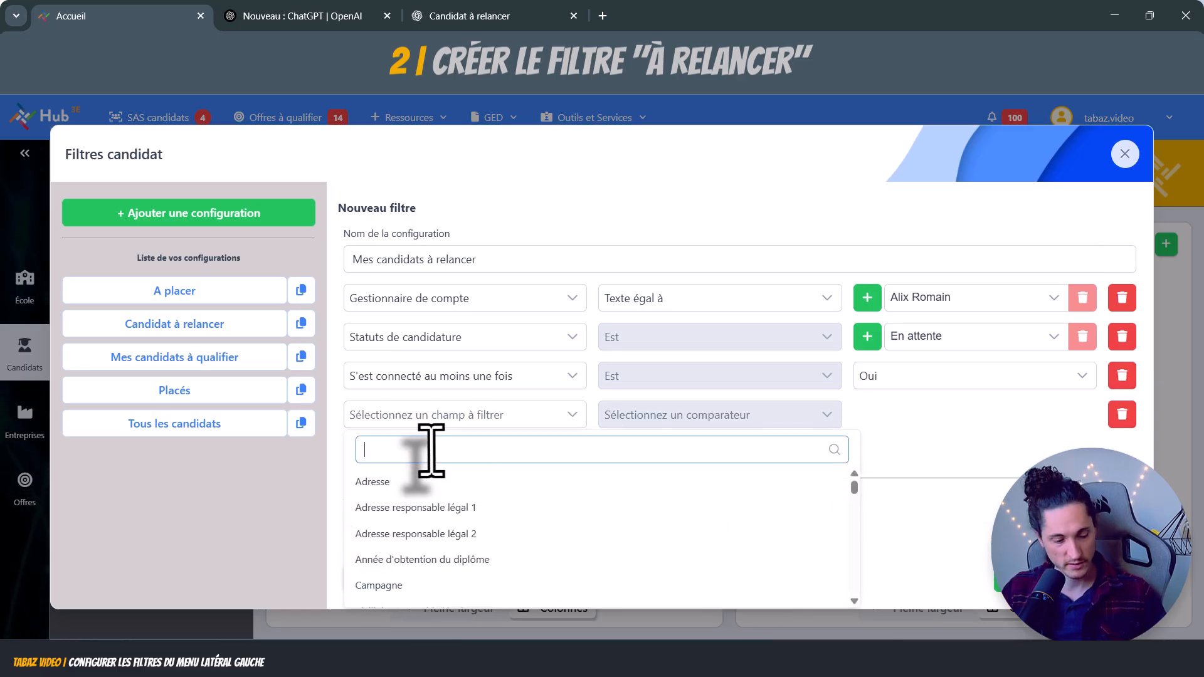
type("cv")
left_click(417, 484)
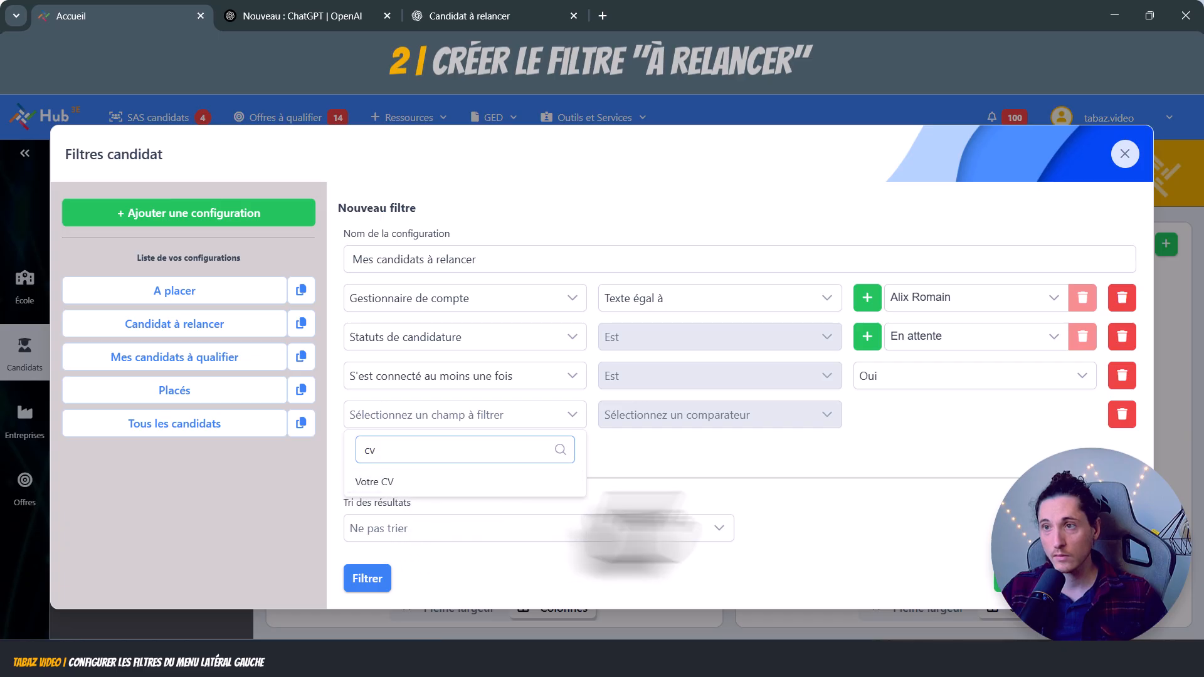
left_click(972, 419)
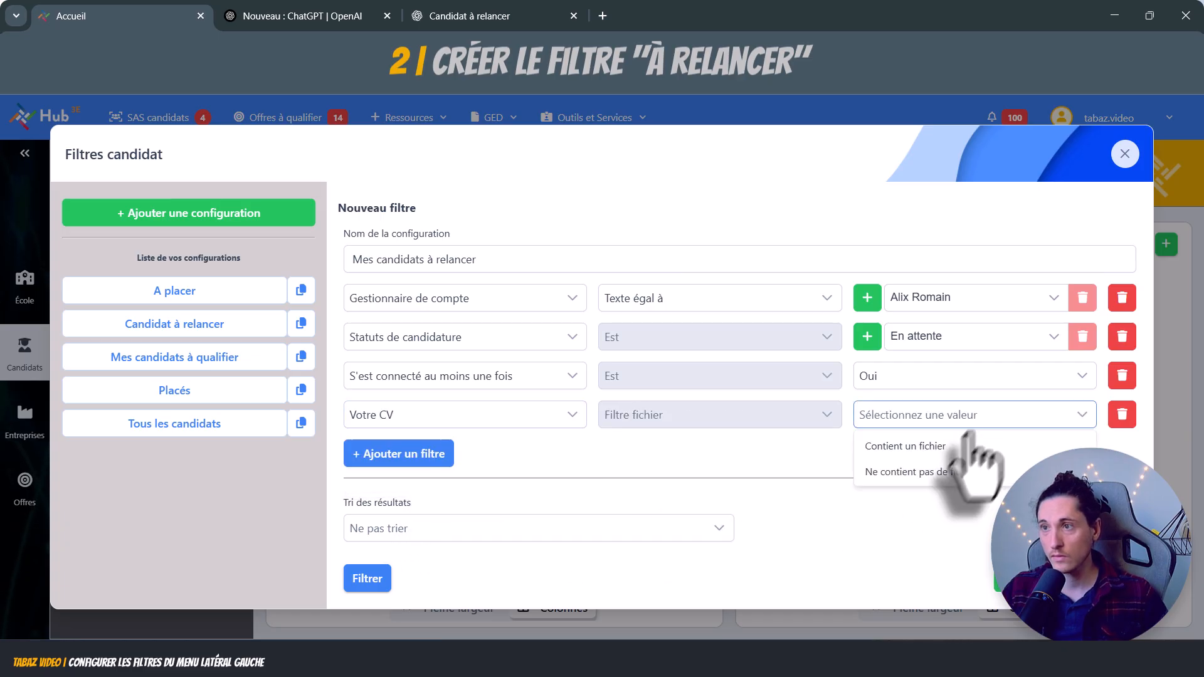
left_click(923, 477)
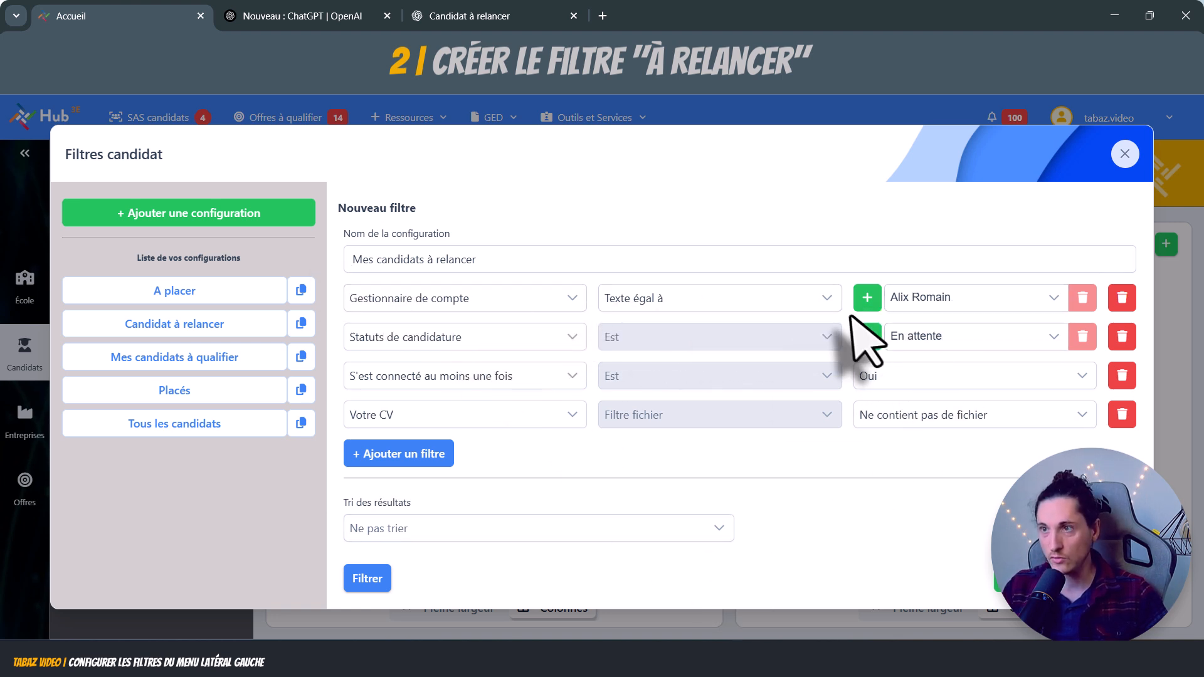
Add Acceptée as an alternative value of the Statuts de candidature criterion
left_click(867, 337)
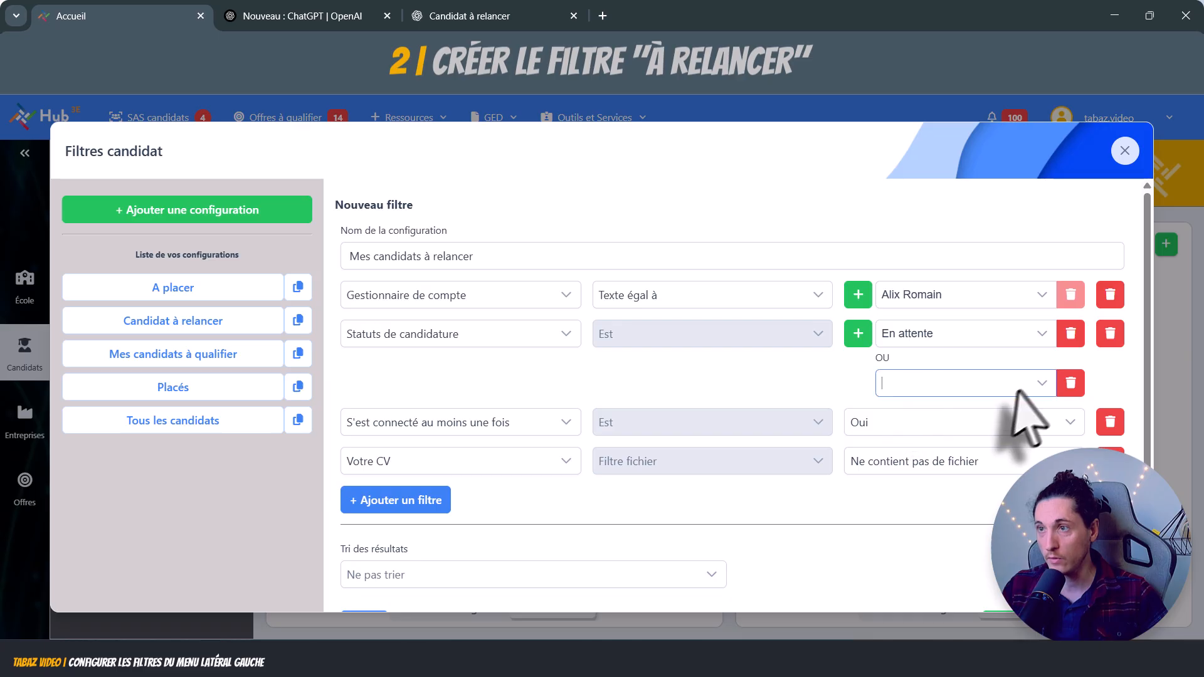
left_click(1038, 386)
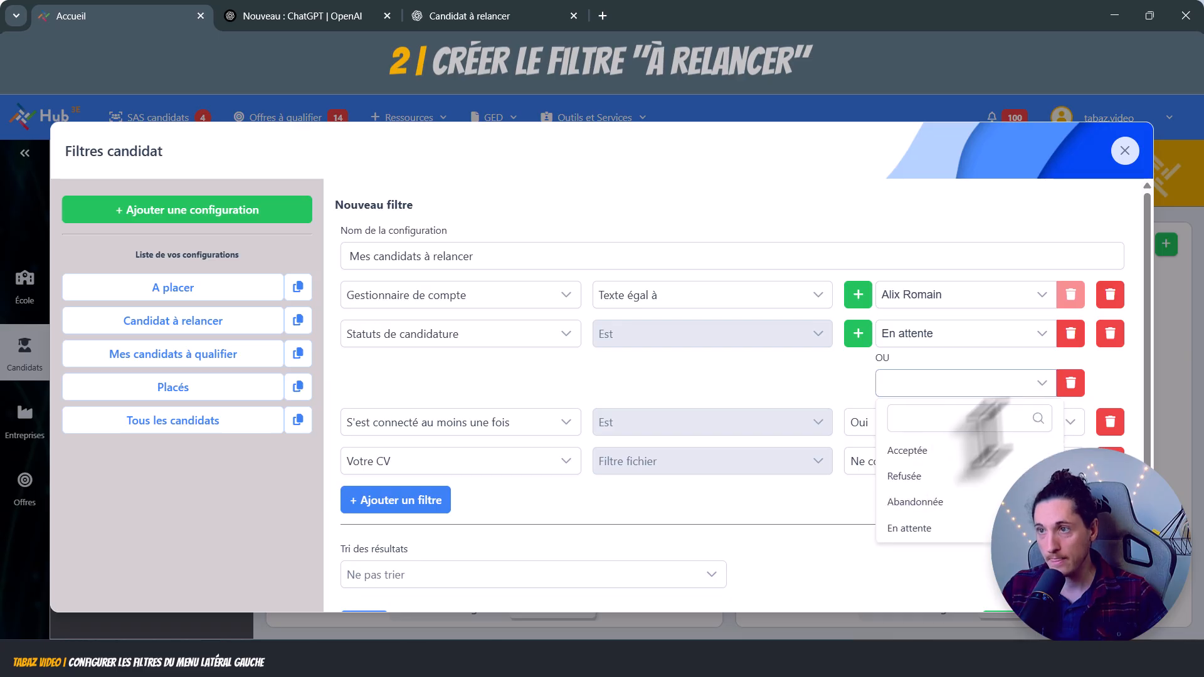
left_click(920, 449)
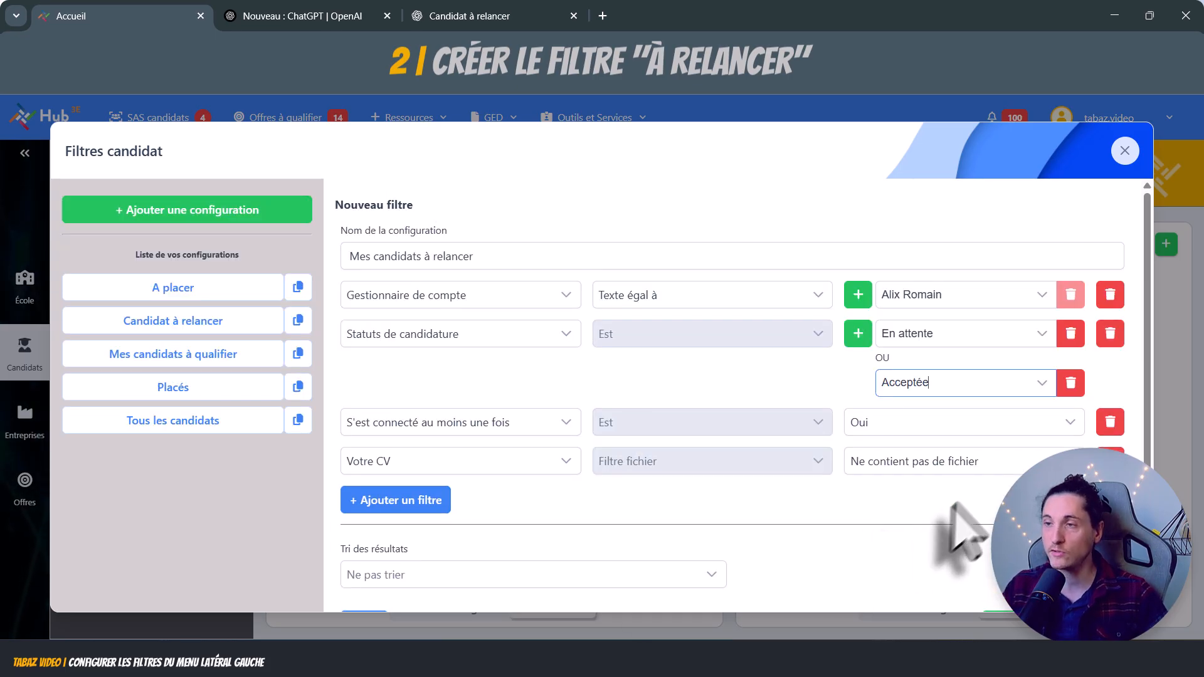
Sort the results of Mes candidats à relancer by Nom and save the configuration
scroll(966, 527, "down", 1)
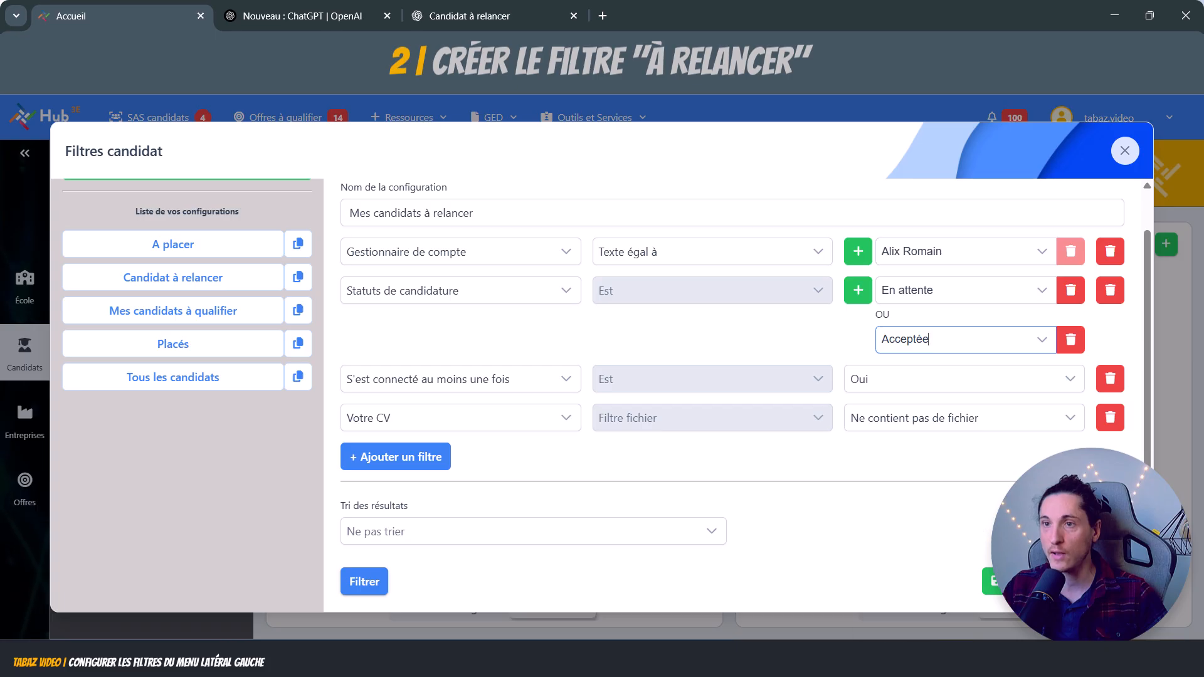
left_click(709, 543)
left_click(714, 537)
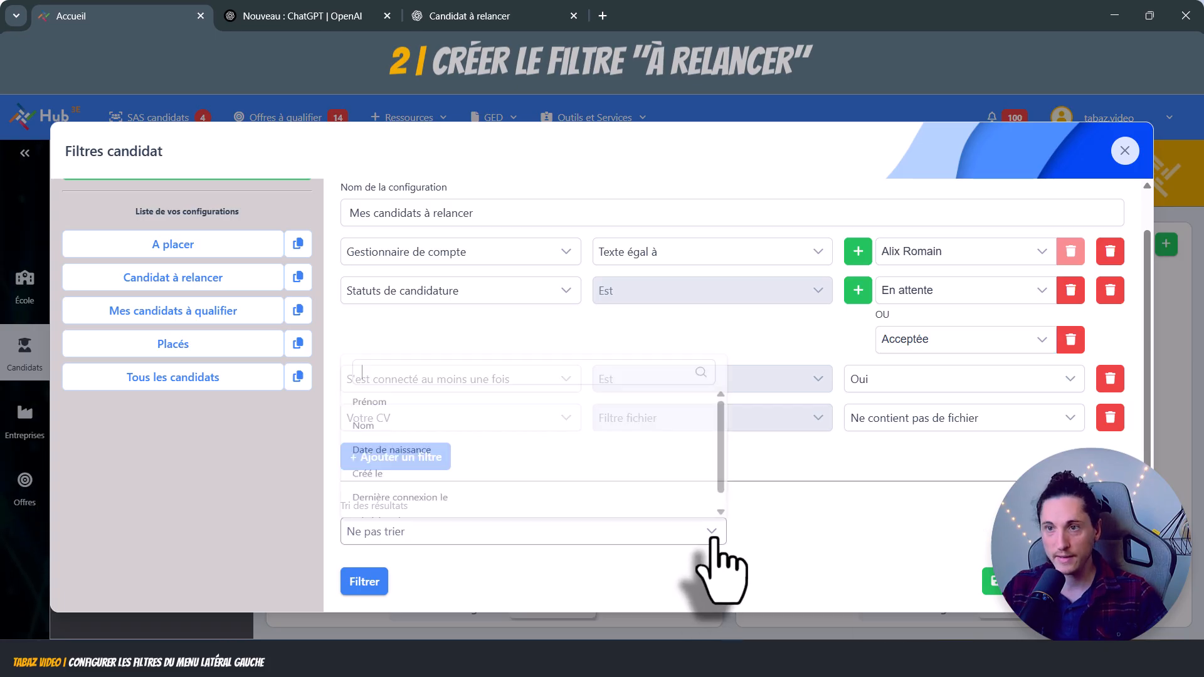
scroll(414, 445, "down", 1)
left_click(395, 401)
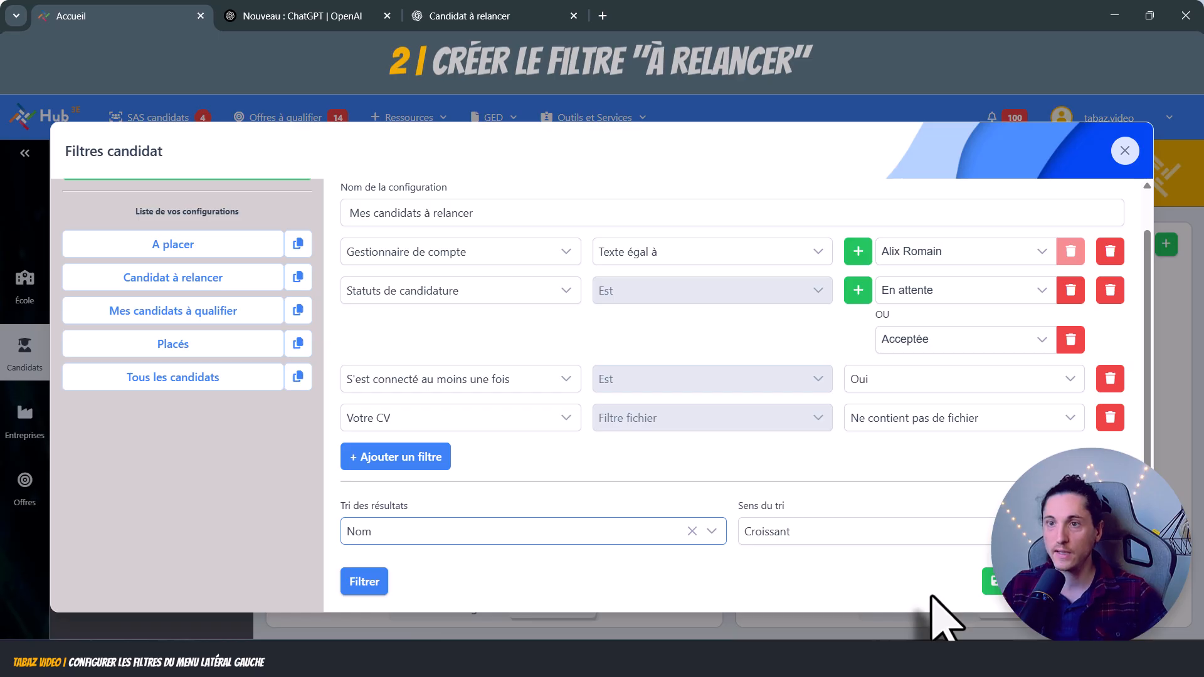
left_click(994, 581)
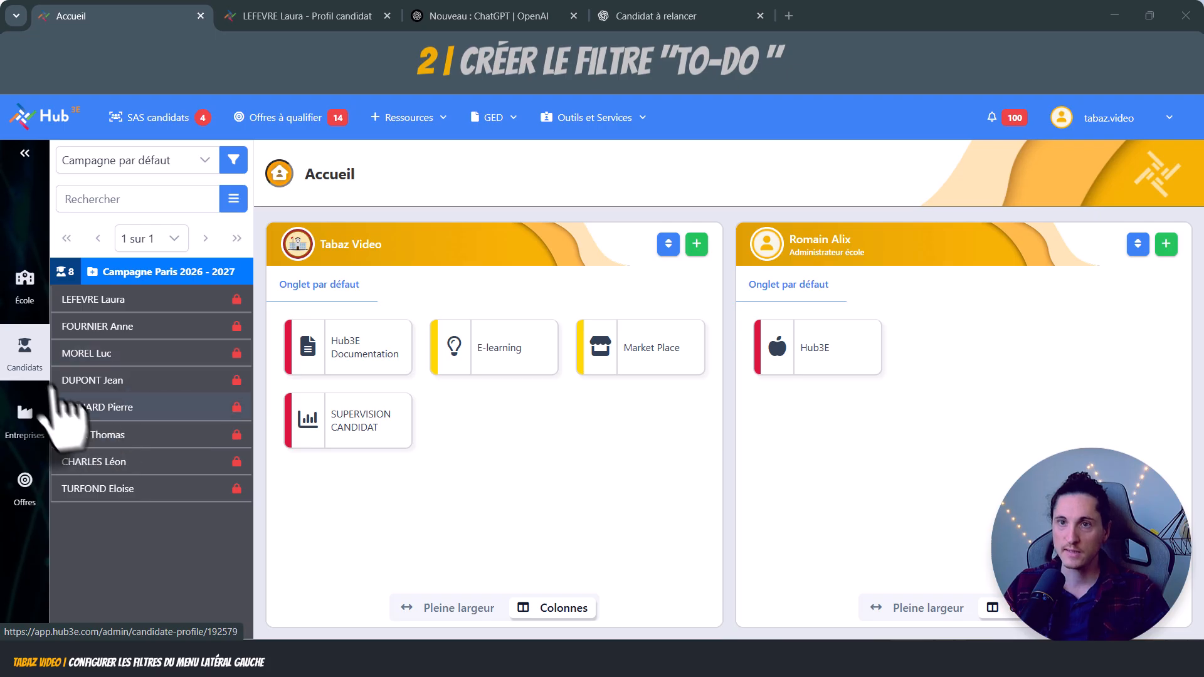
Open the first candidate's profile in Campagne Paris 2026 - 2027 and examine the general information, including account manager and subscriber list
left_click(141, 308)
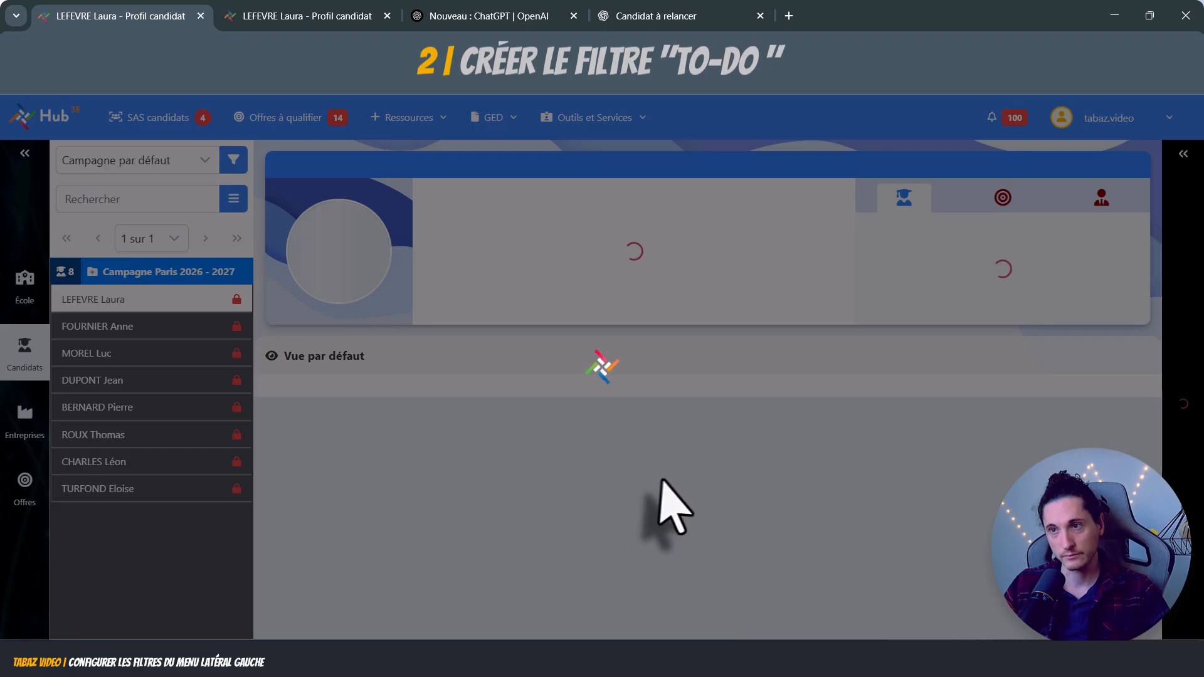
scroll(622, 482, "down", 5)
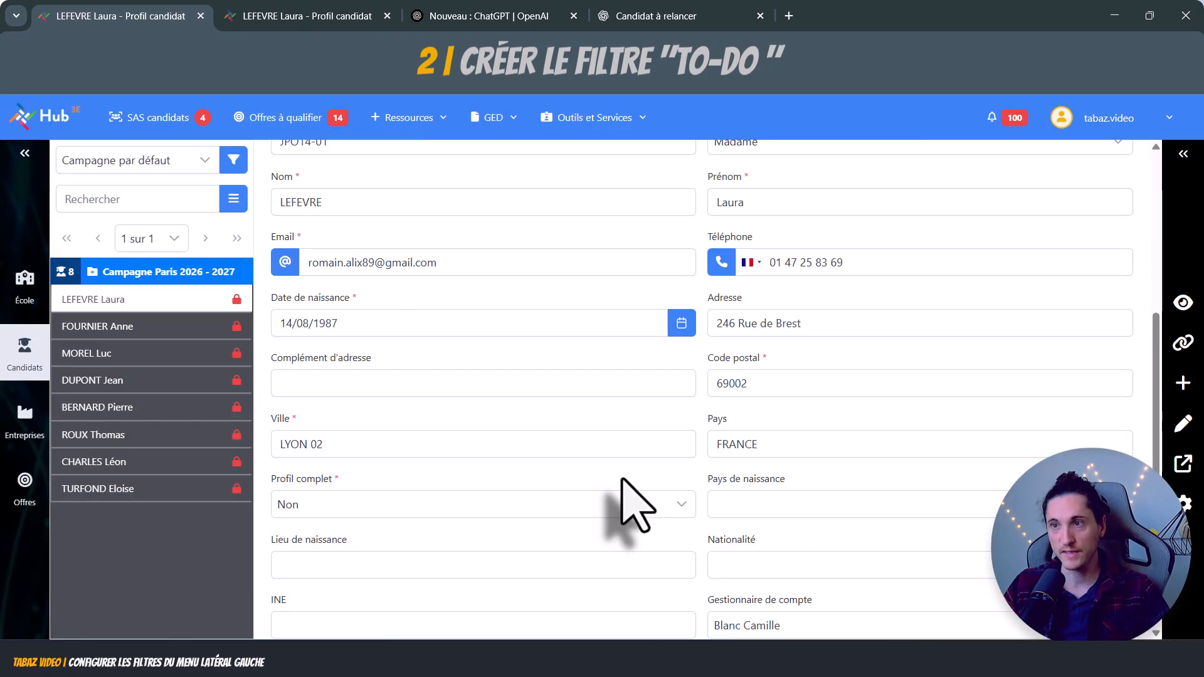
scroll(627, 477, "down", 3)
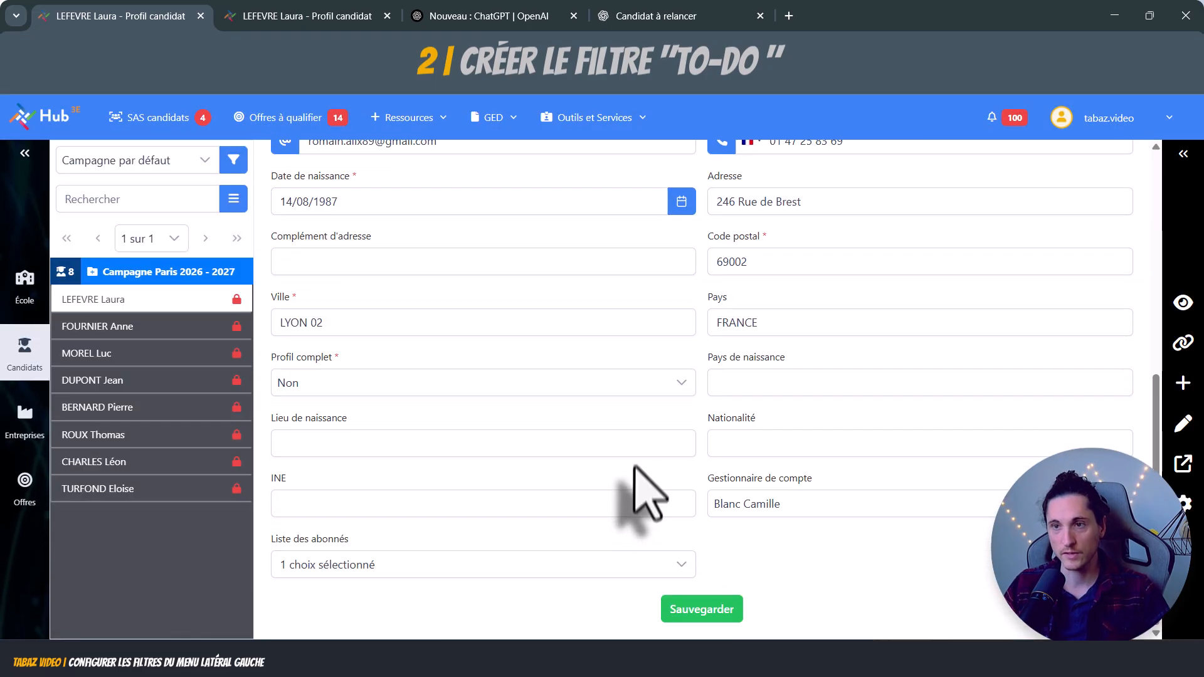
scroll(618, 439, "up", 7)
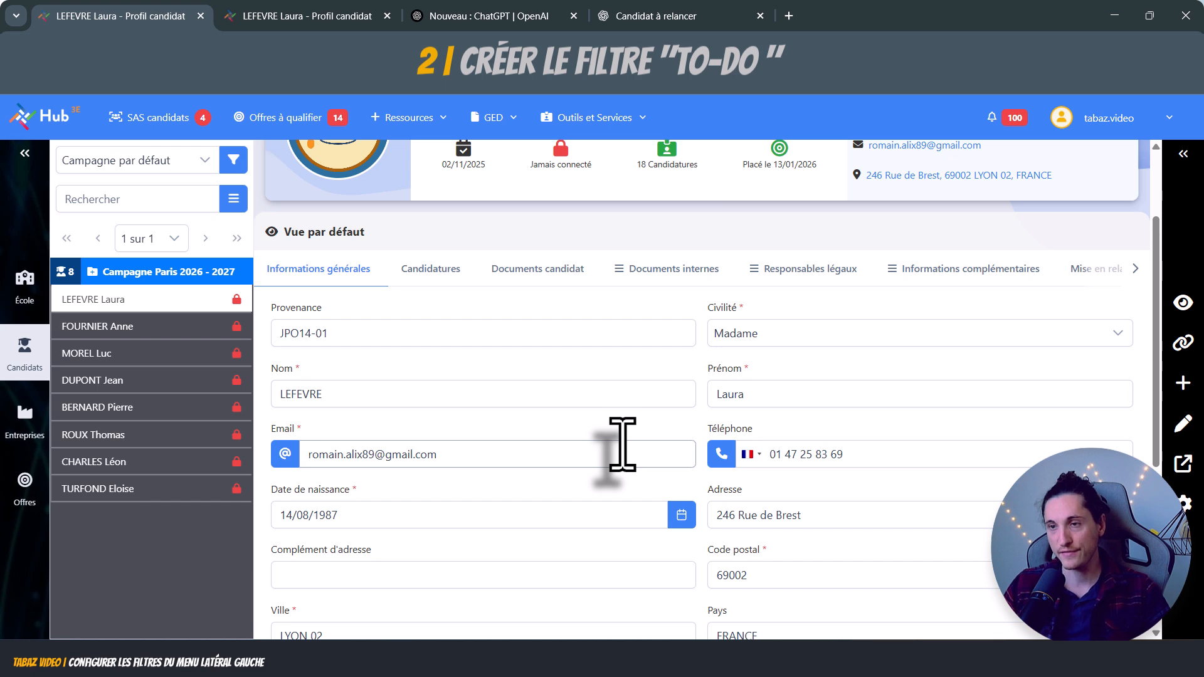
scroll(621, 444, "down", 2)
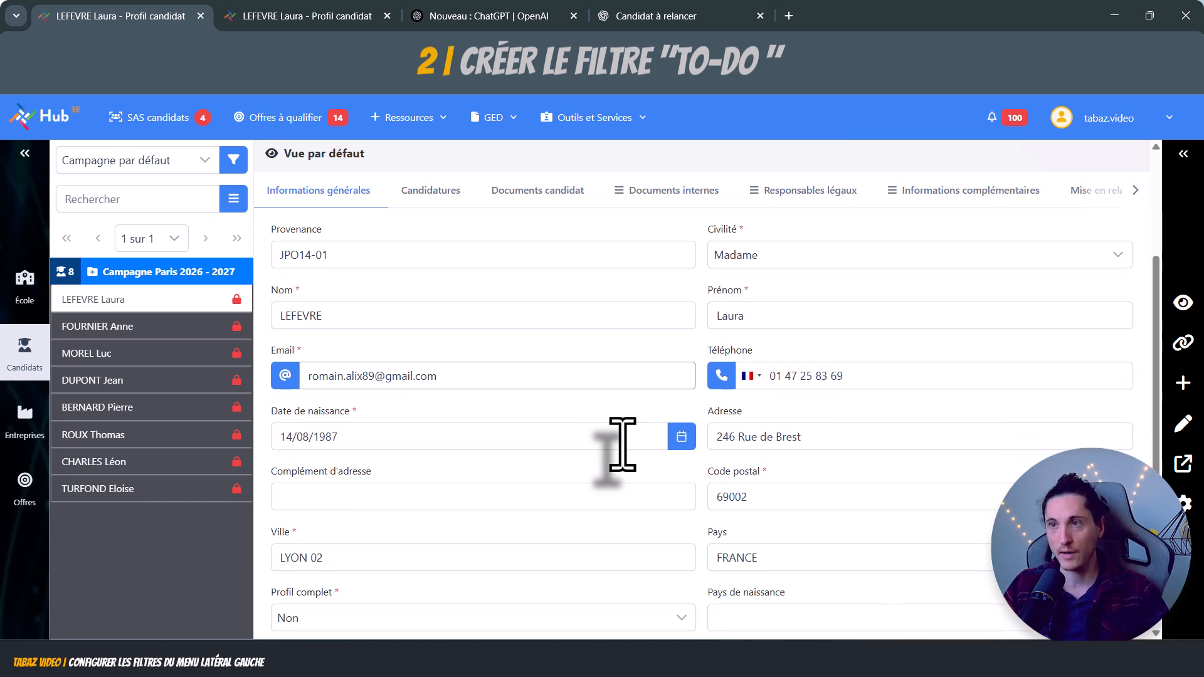
scroll(620, 443, "up", 5)
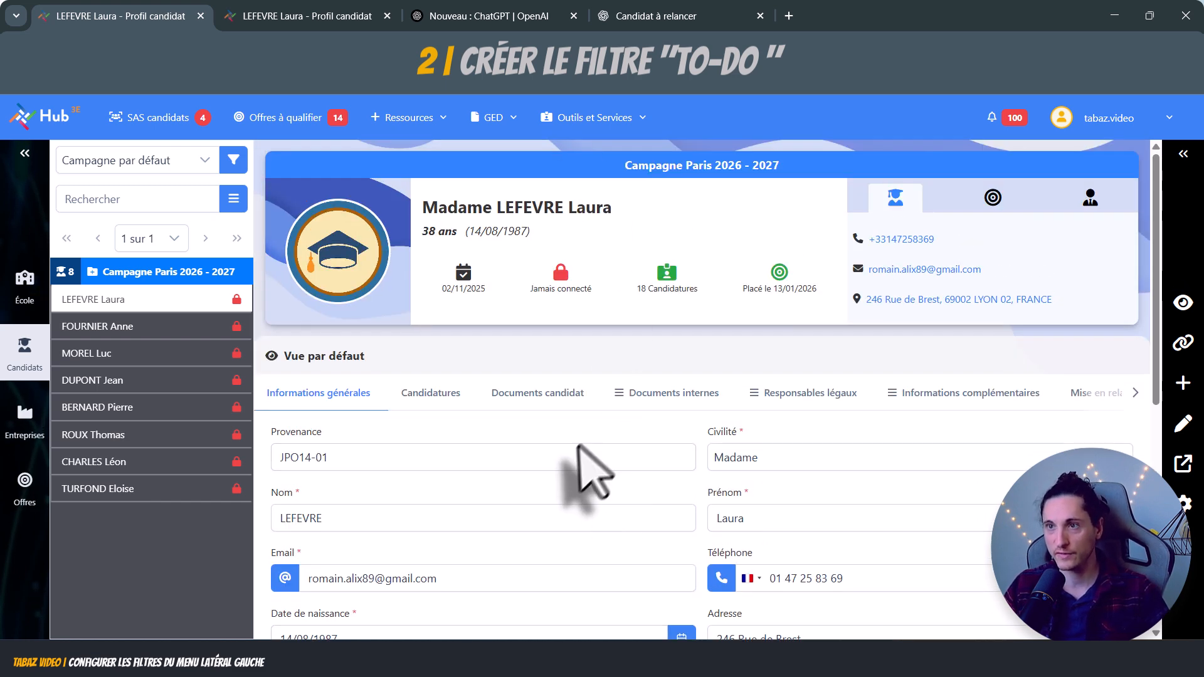
scroll(580, 474, "down", 7)
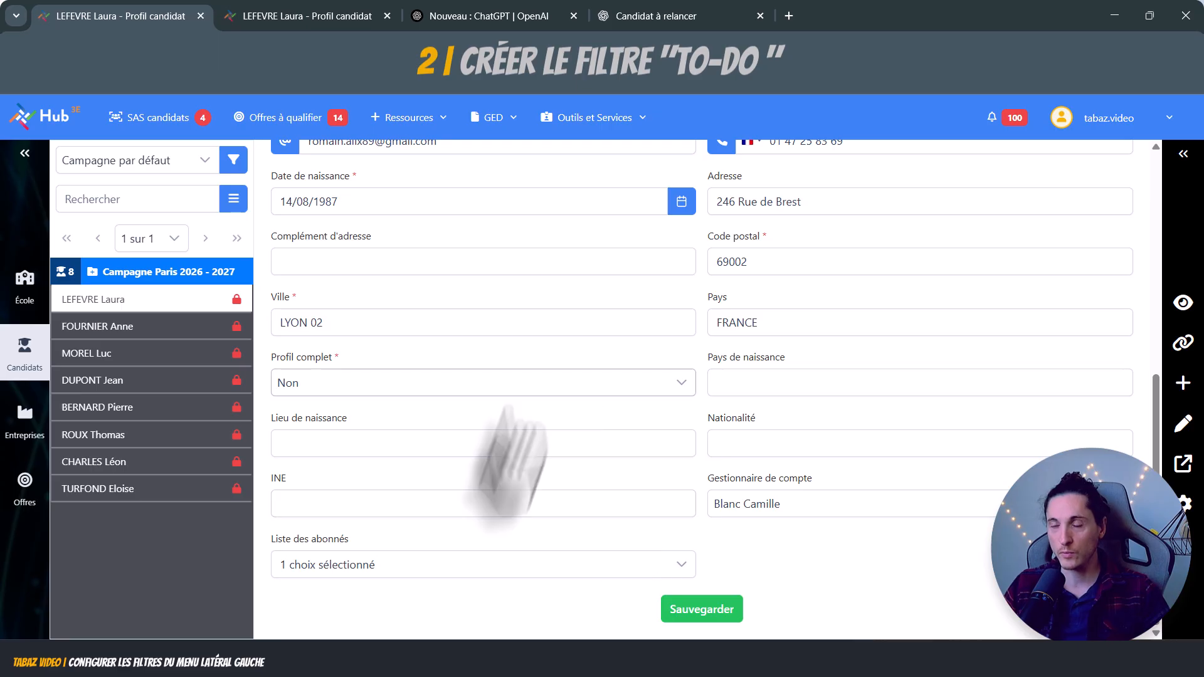
Set the candidate's Gestionnaire de compte to a different staff member
left_click(686, 571)
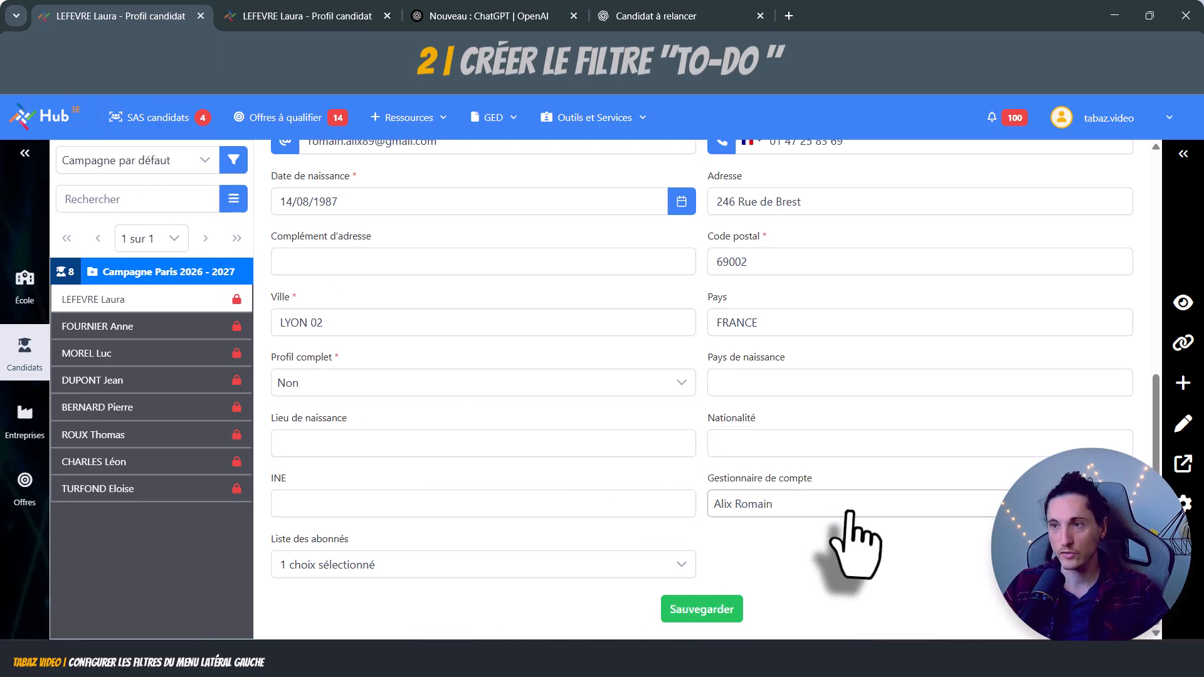
left_click(850, 508)
scroll(799, 464, "down", 3)
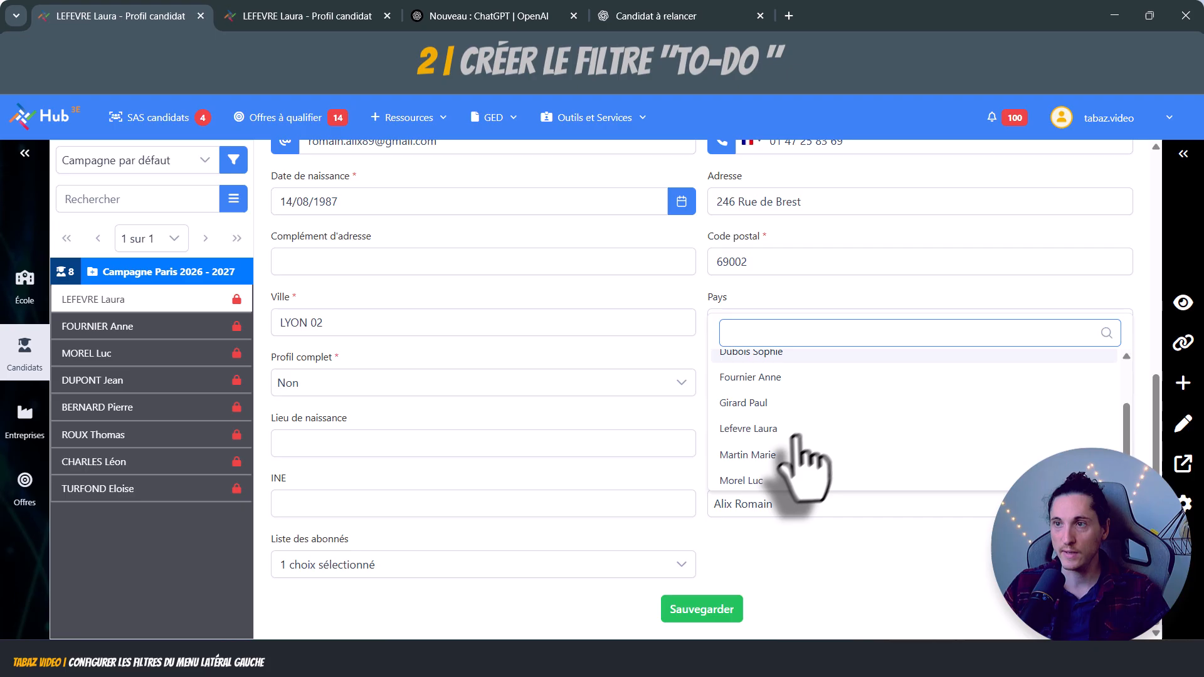
left_click(761, 404)
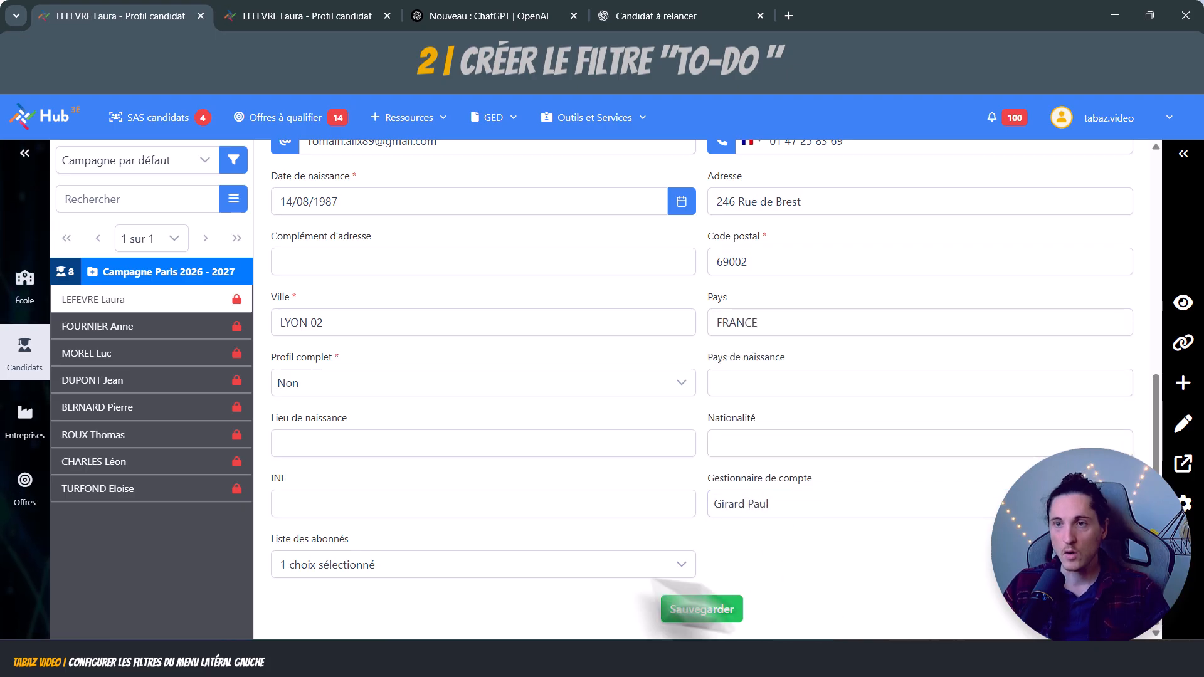
Add two more people to the candidate's Liste des abonnés
left_click(615, 569)
left_click(367, 481)
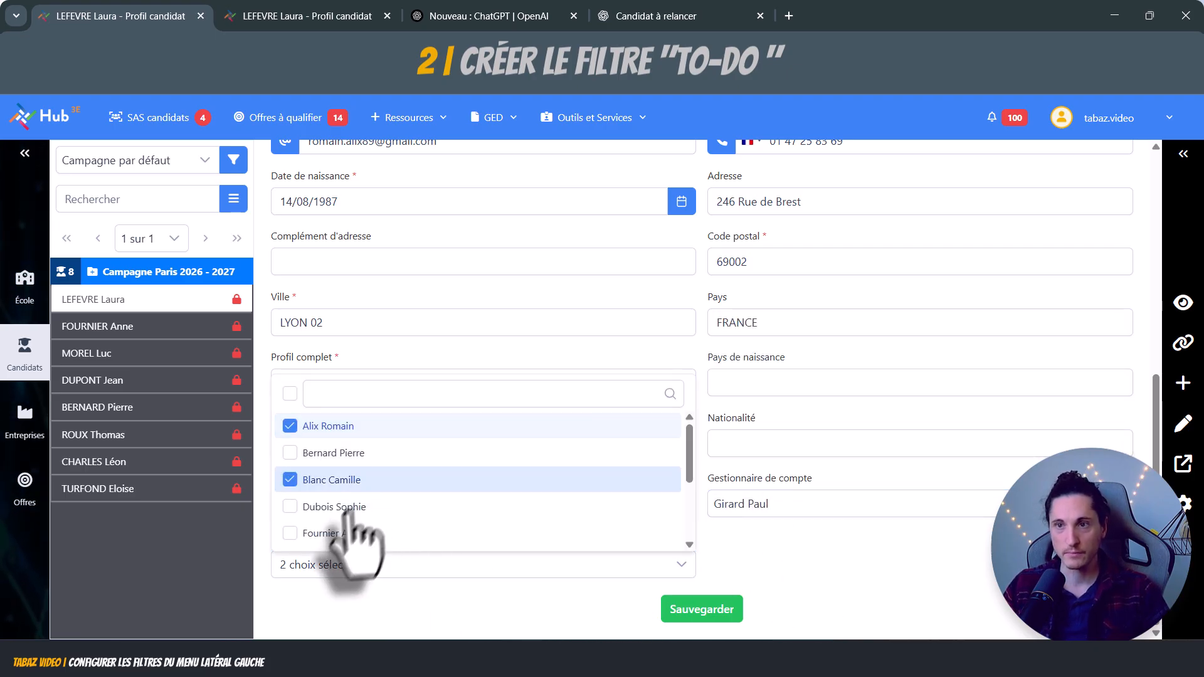
left_click(325, 535)
scroll(439, 539, "down", 1)
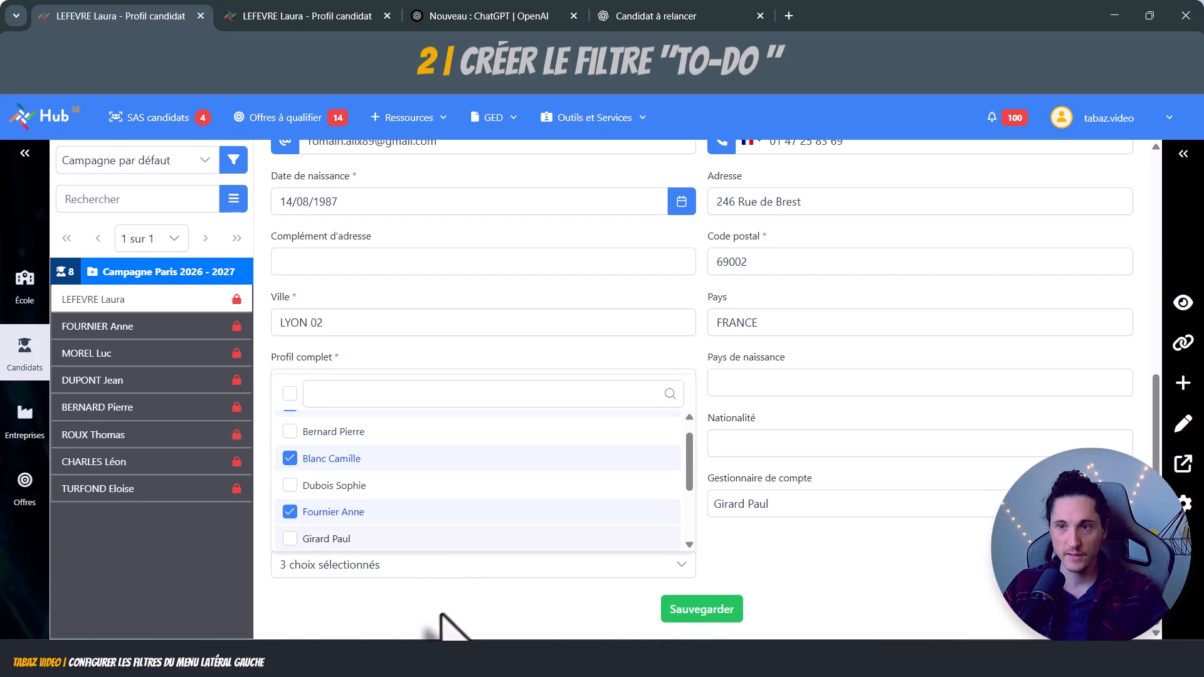
scroll(439, 533, "up", 1)
scroll(477, 546, "down", 1)
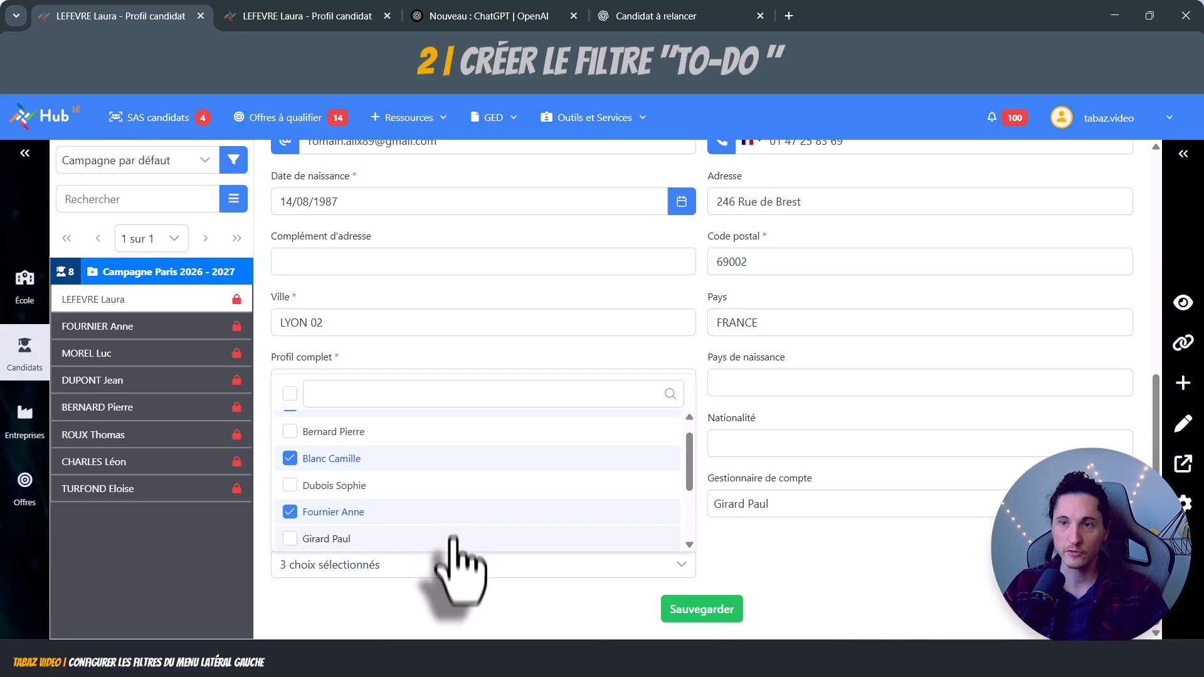
scroll(458, 561, "up", 1)
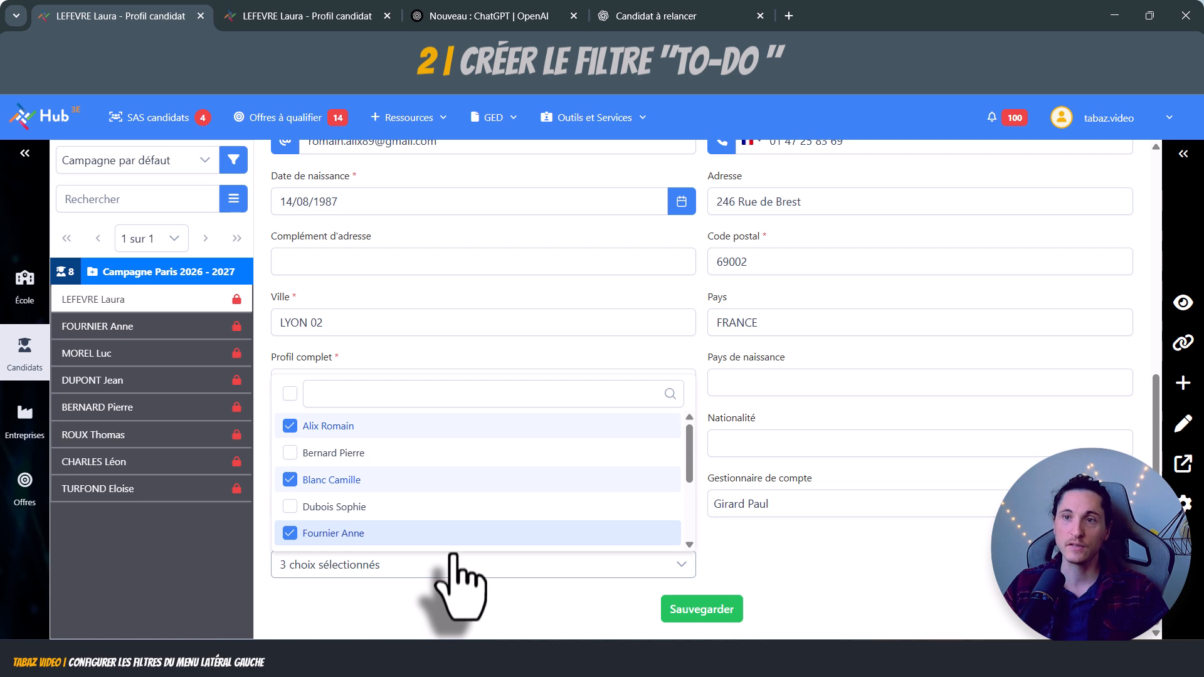
scroll(454, 557, "down", 1)
scroll(451, 557, "up", 4)
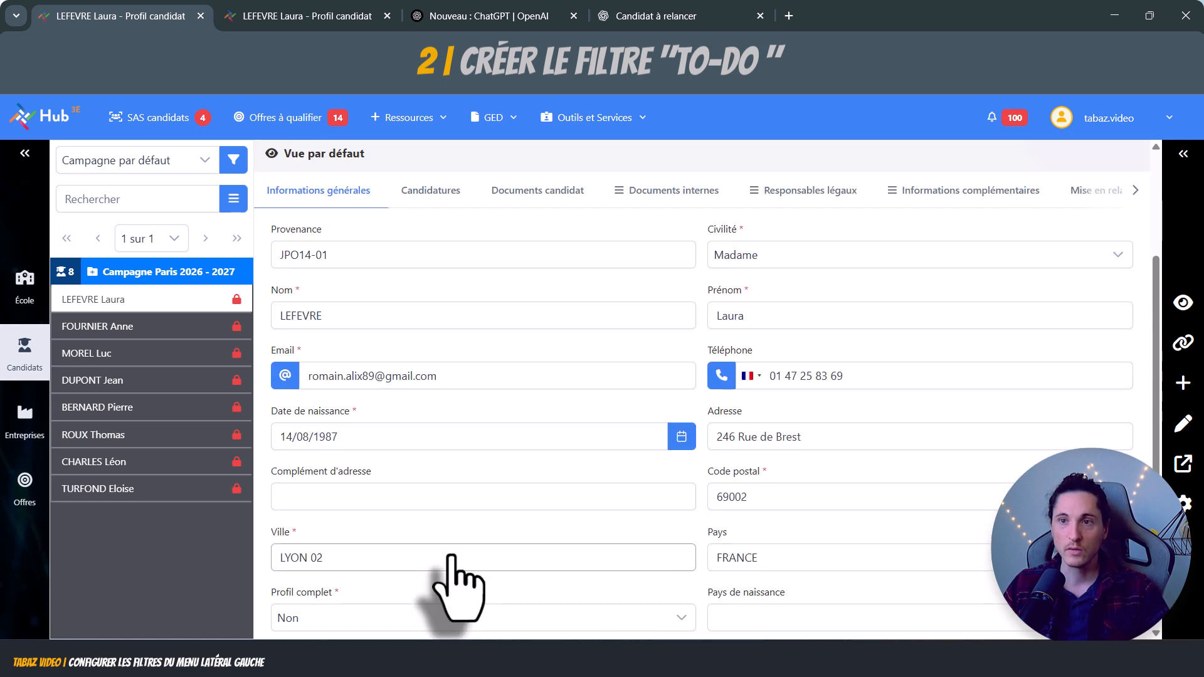
scroll(451, 556, "down", 4)
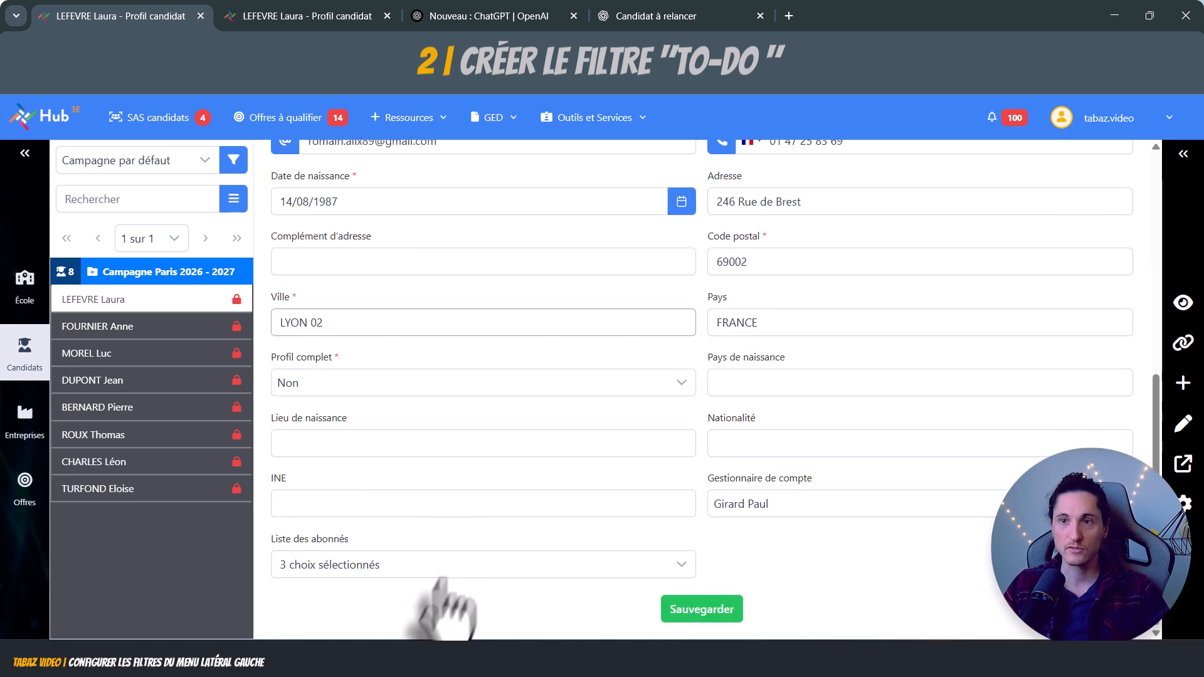
Remove the two added people from the candidate's Liste des abonnés
left_click(384, 567)
left_click(354, 461)
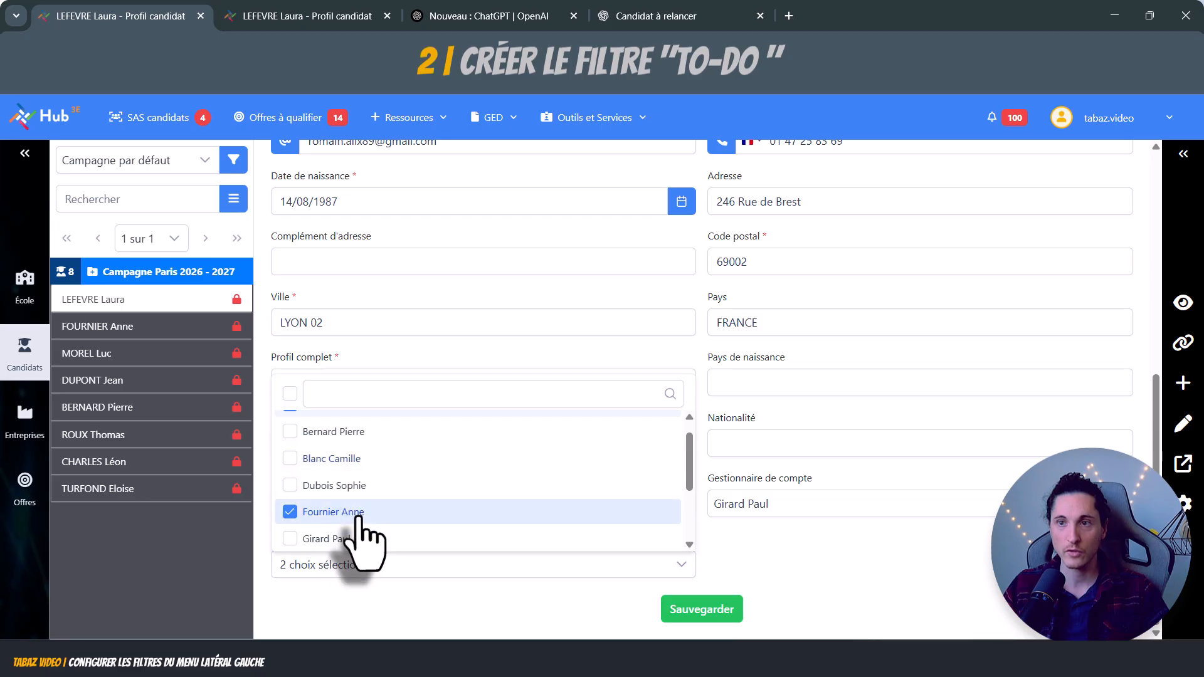
left_click(351, 513)
scroll(384, 593, "up", 5)
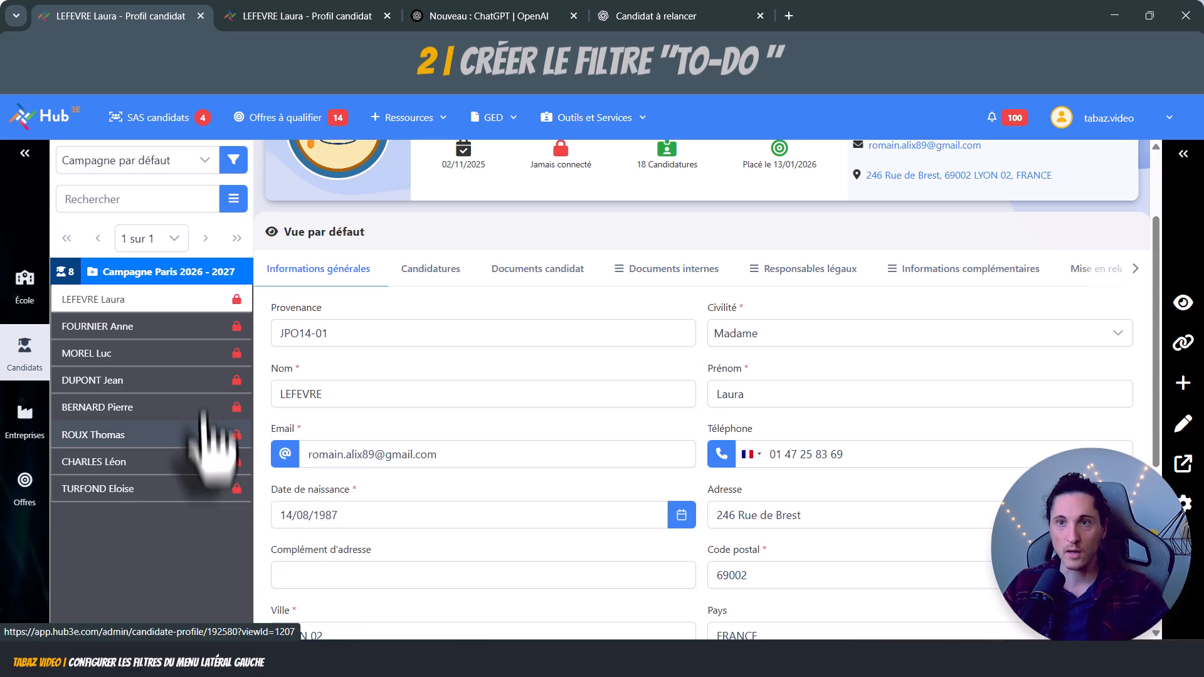
Start a new candidate filter configuration named To-DO
left_click(233, 160)
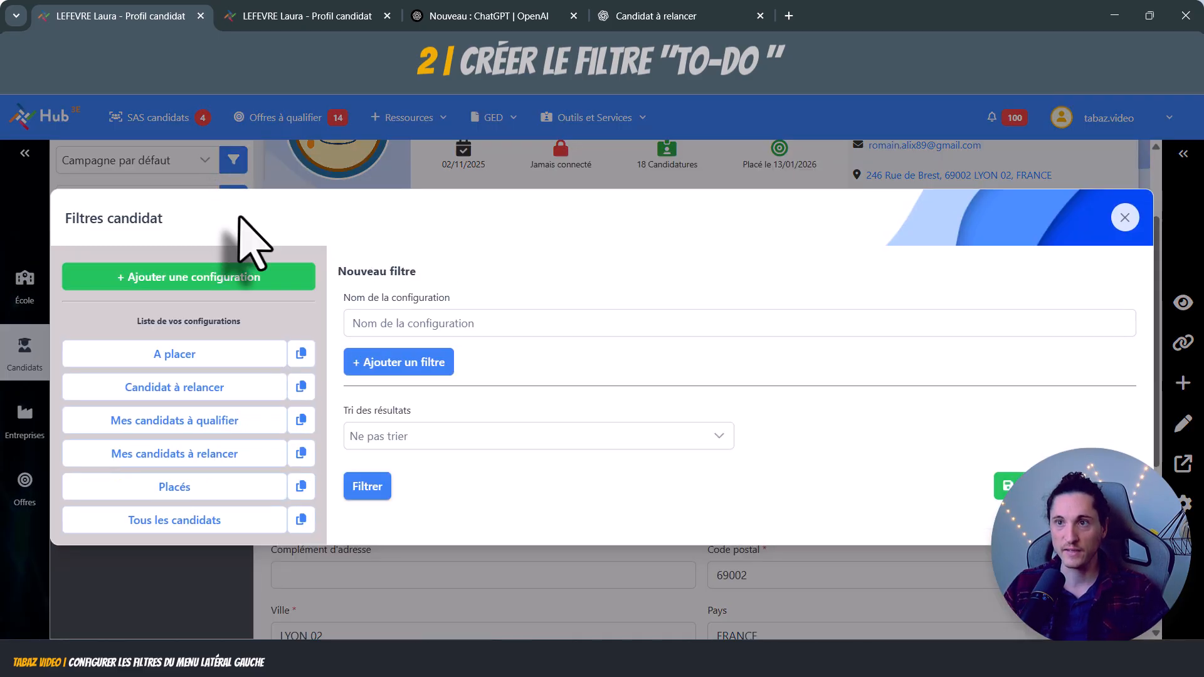
left_click(426, 322)
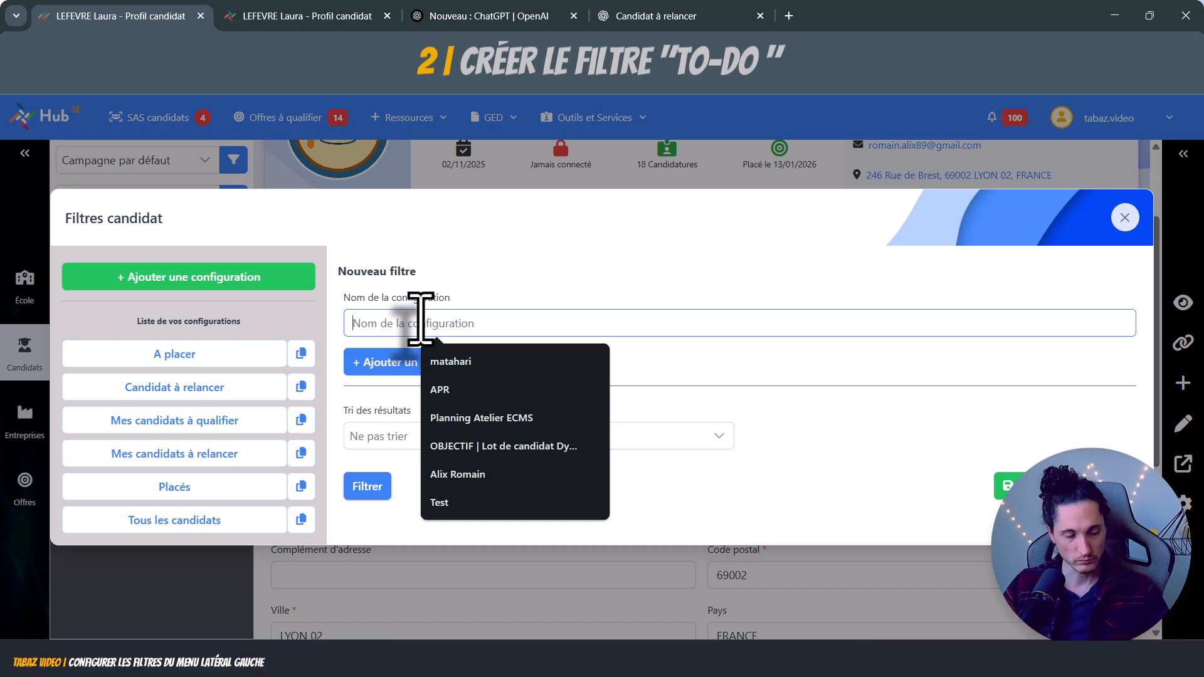
type("To-DO")
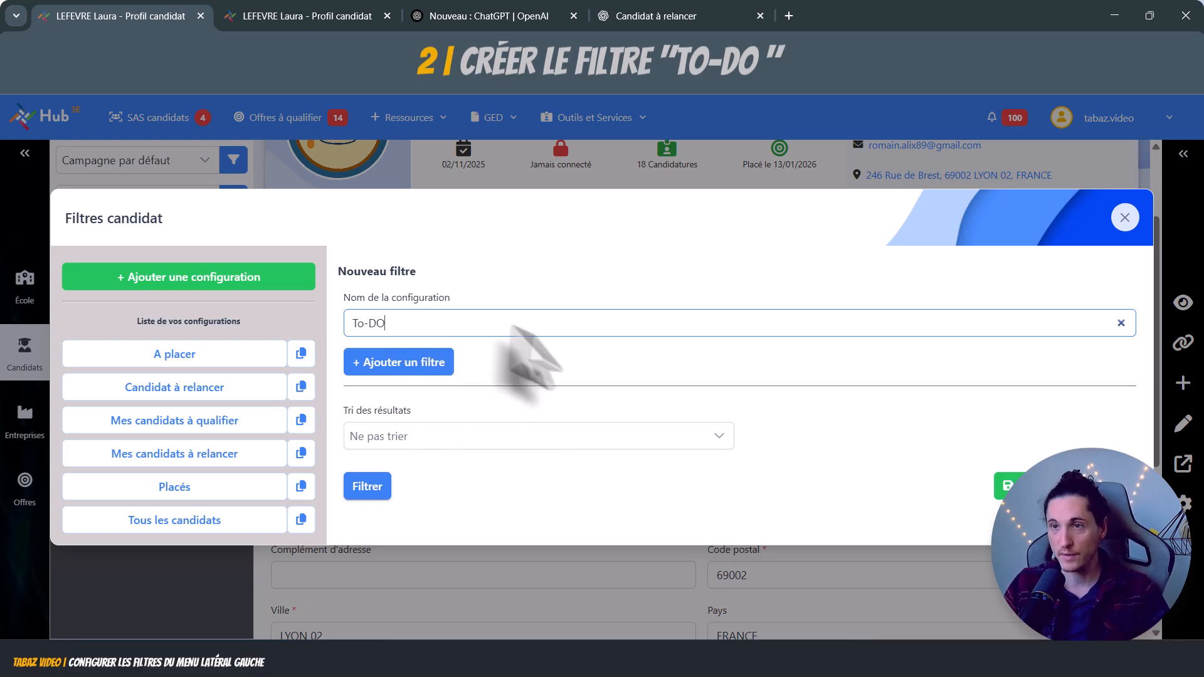
Add a Liste des abonnés criterion (Au moins 1 texte est égal à) with the account manager's name to the To-DO filter
left_click(408, 370)
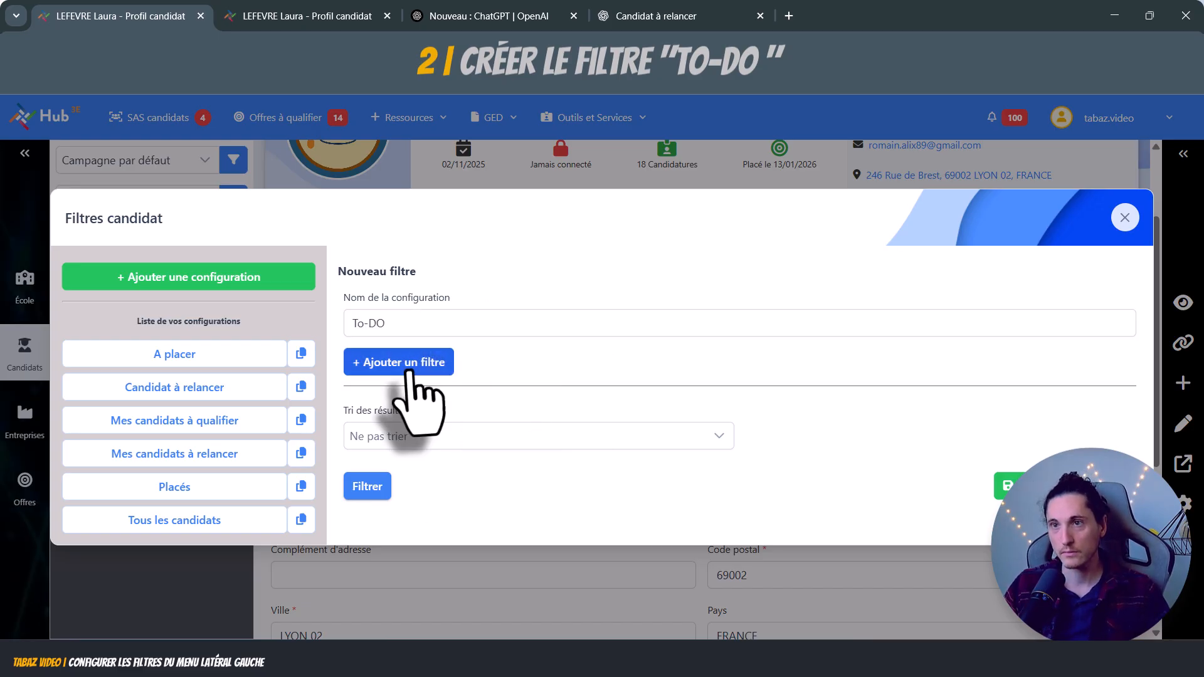
left_click(409, 370)
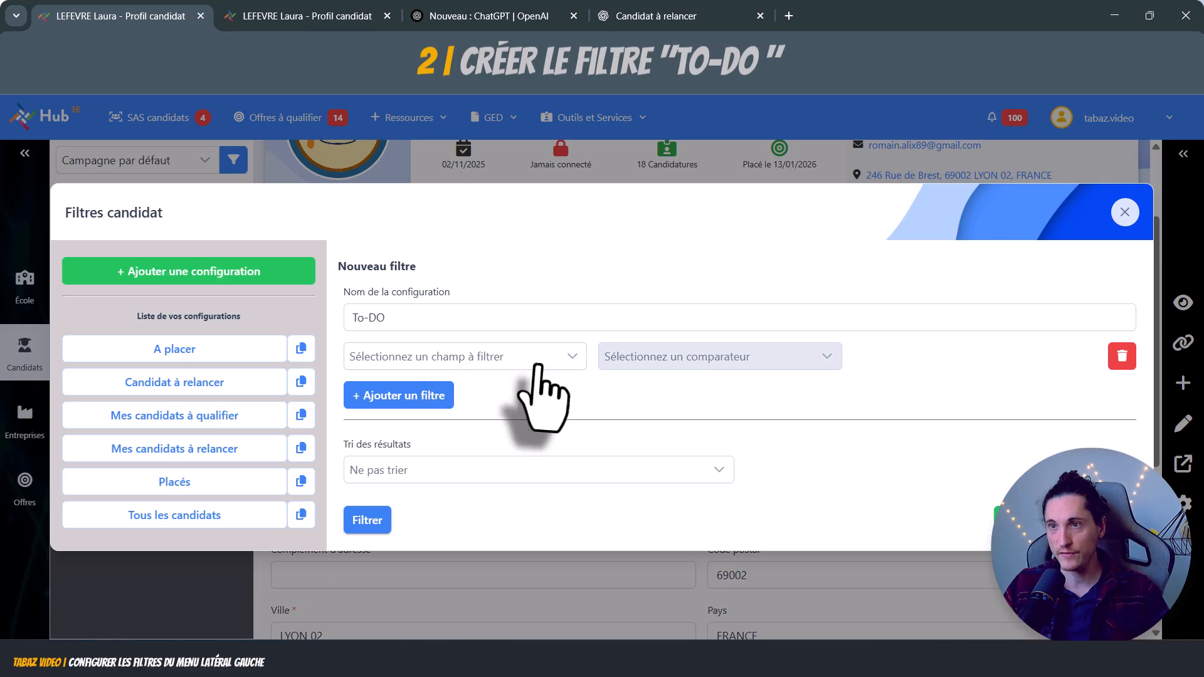
left_click(406, 359)
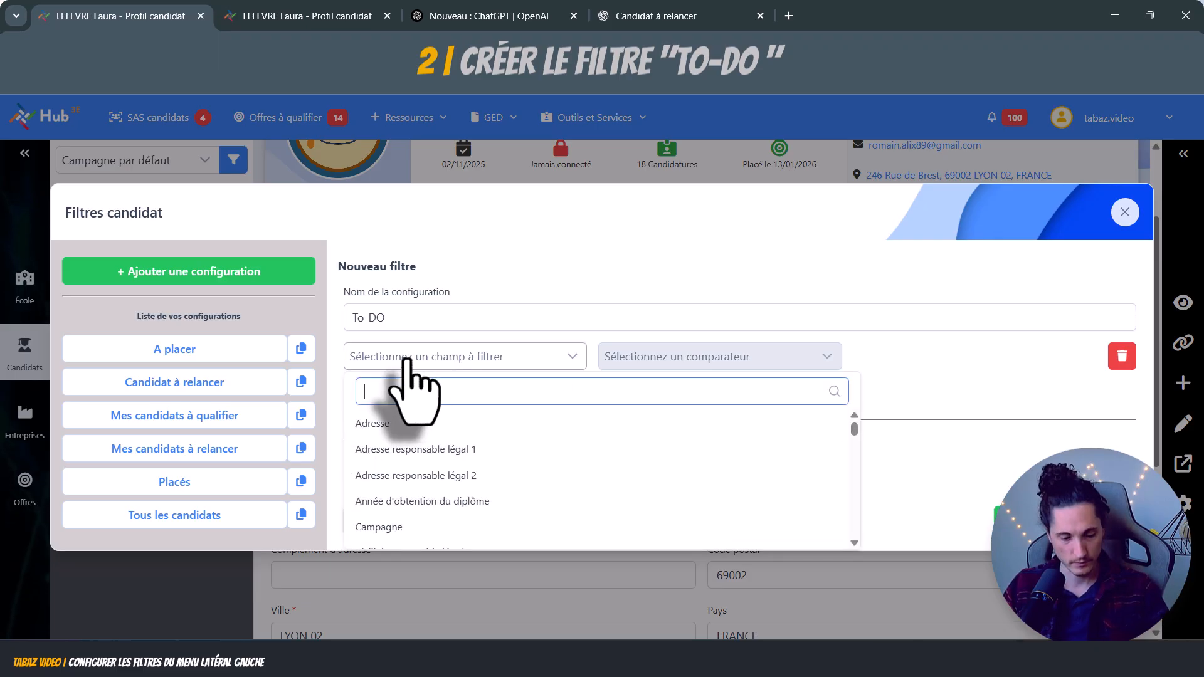
type("liste")
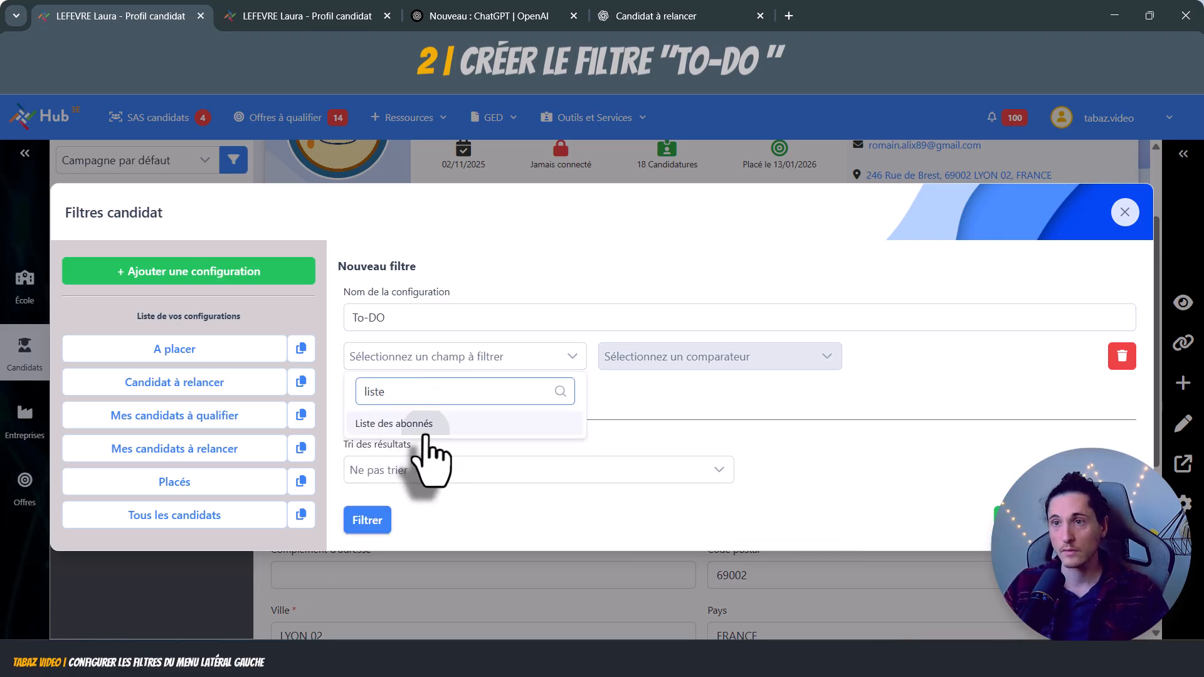
left_click(426, 426)
left_click(768, 359)
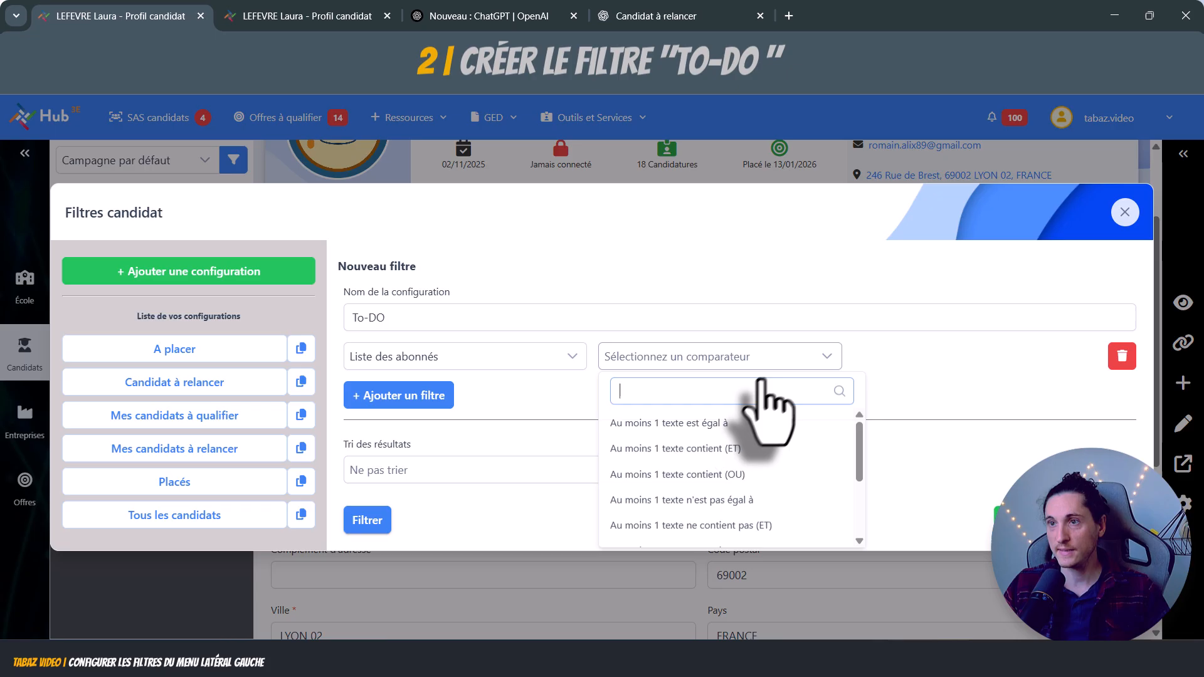
left_click(680, 432)
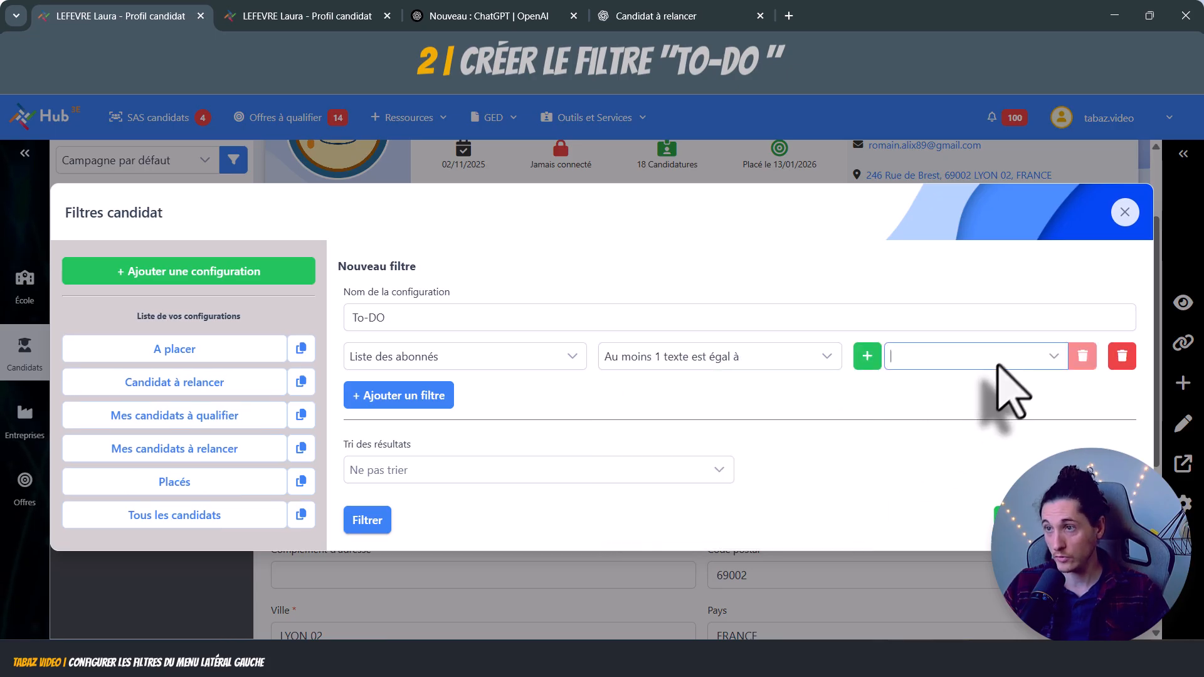
left_click(1055, 355)
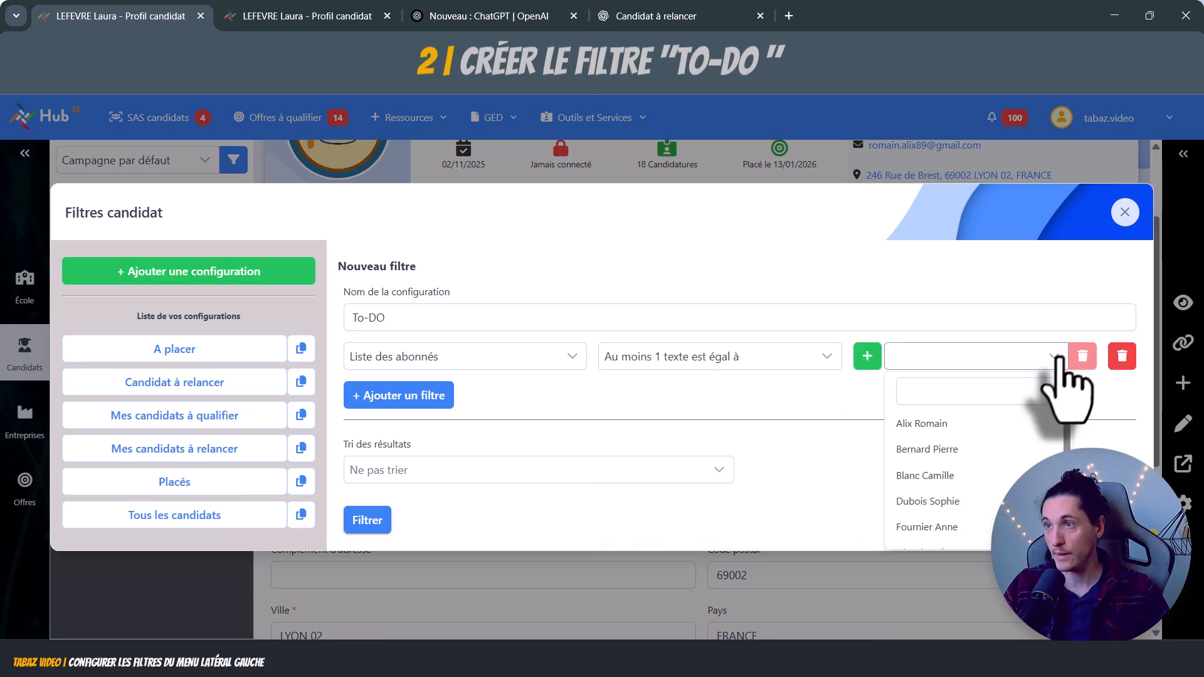
left_click(933, 432)
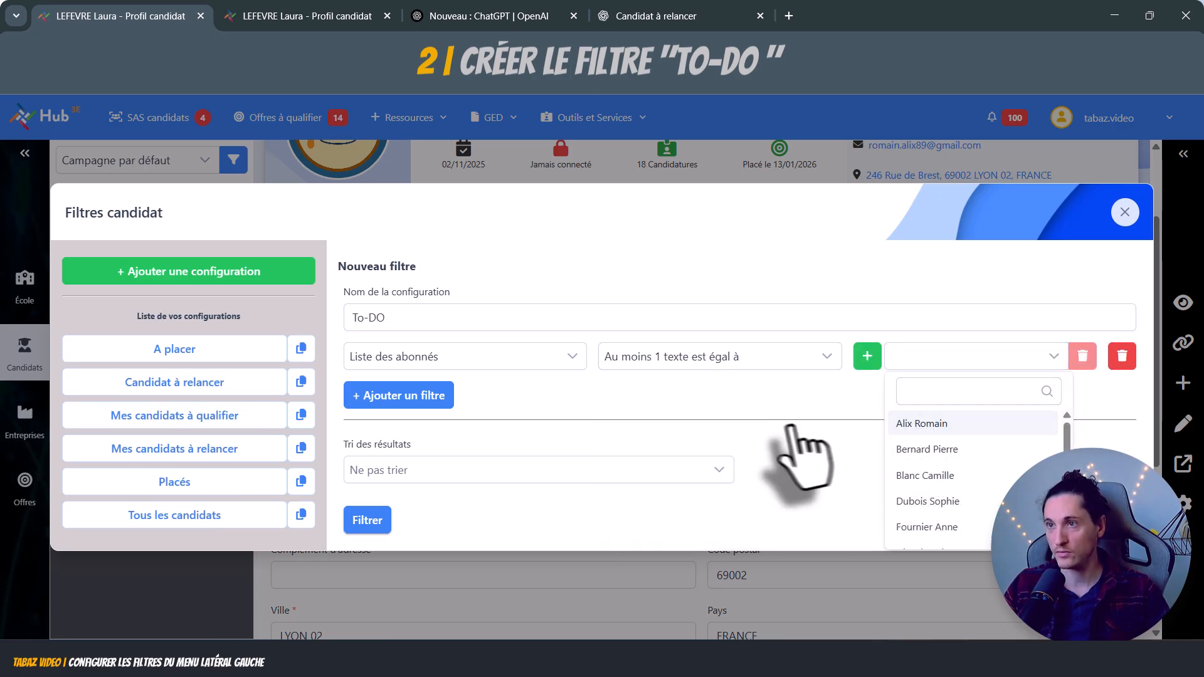
Sort the To-DO filter's results by Nom
left_click(715, 472)
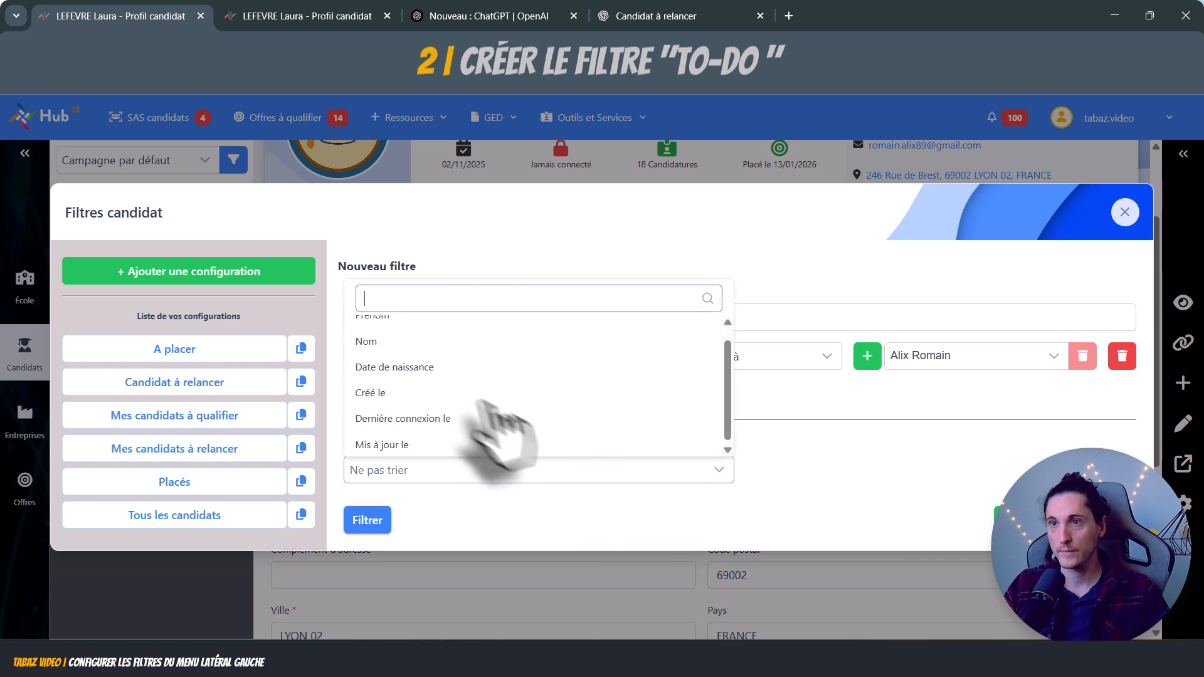
left_click(401, 344)
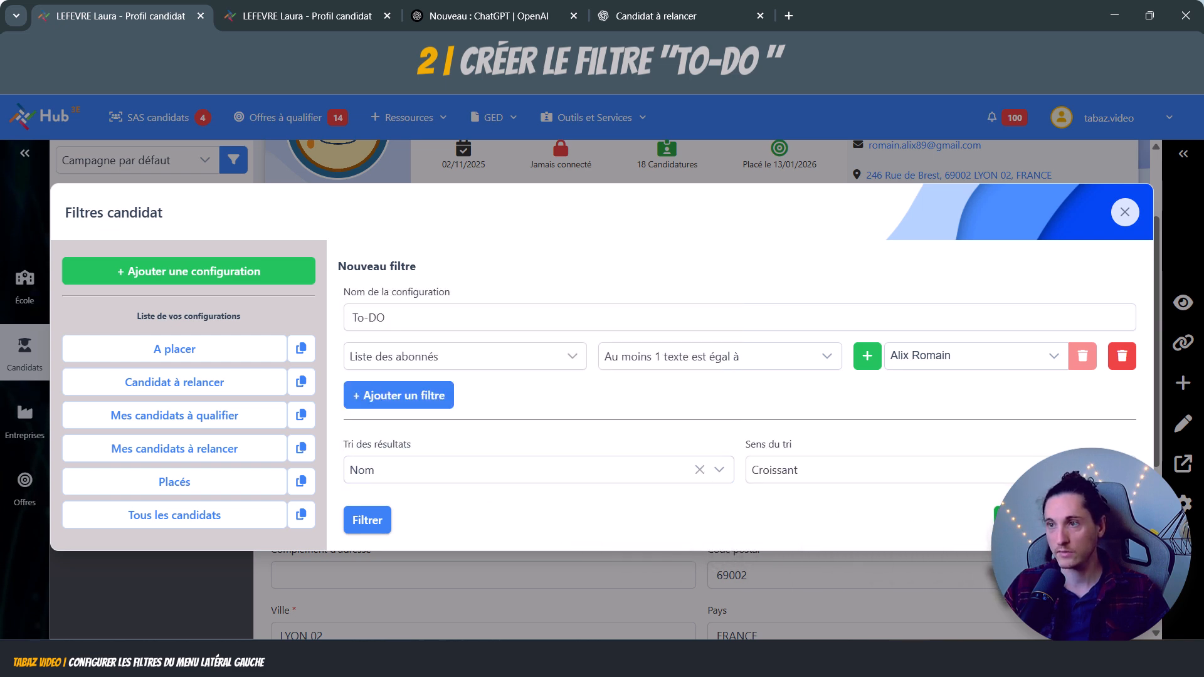
Save the To-DO filter, then try to open the second candidate in the filtered list
left_click(1065, 519)
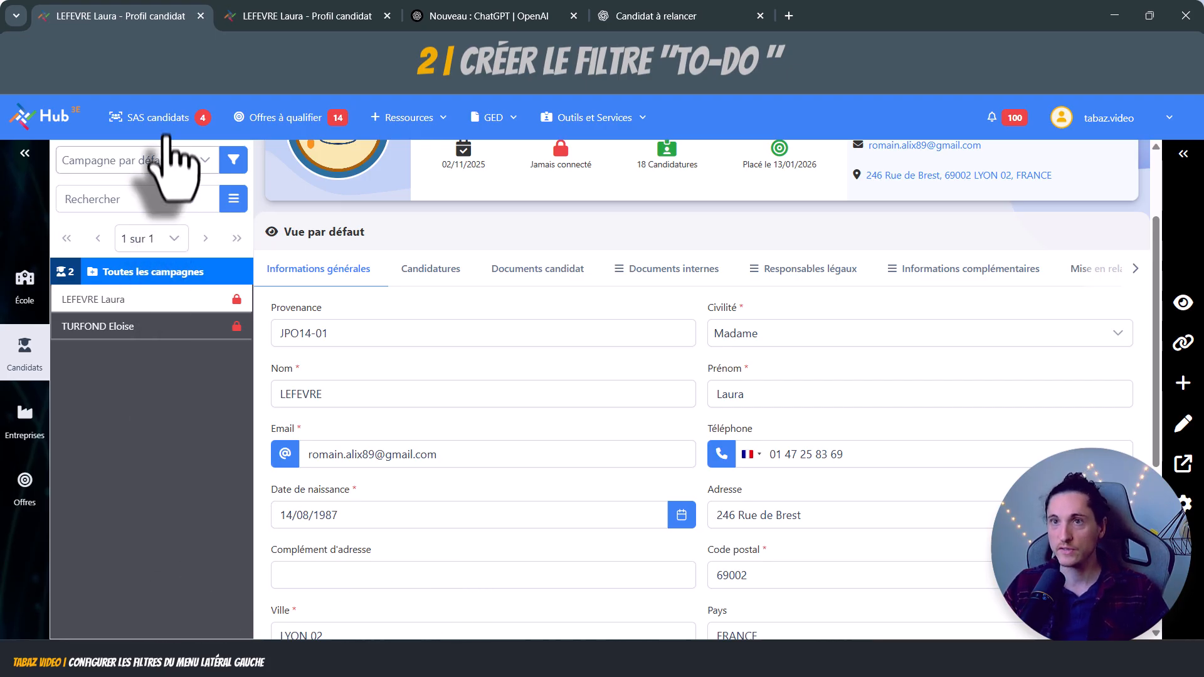
left_click(154, 327)
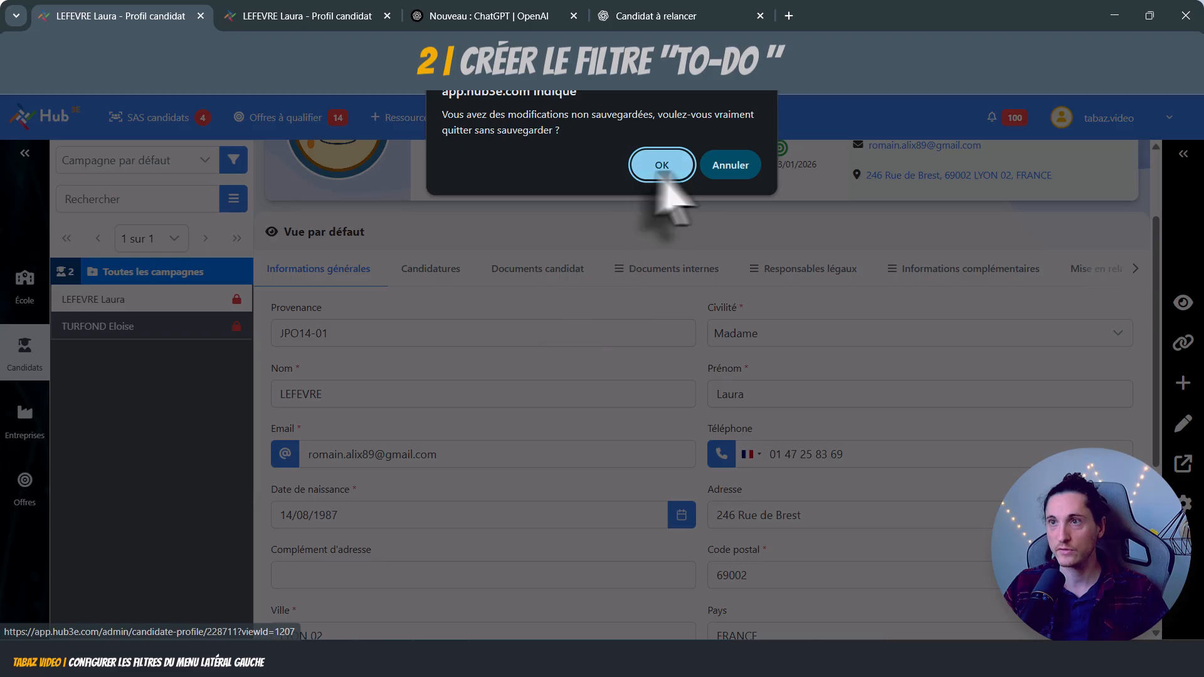
left_click(734, 175)
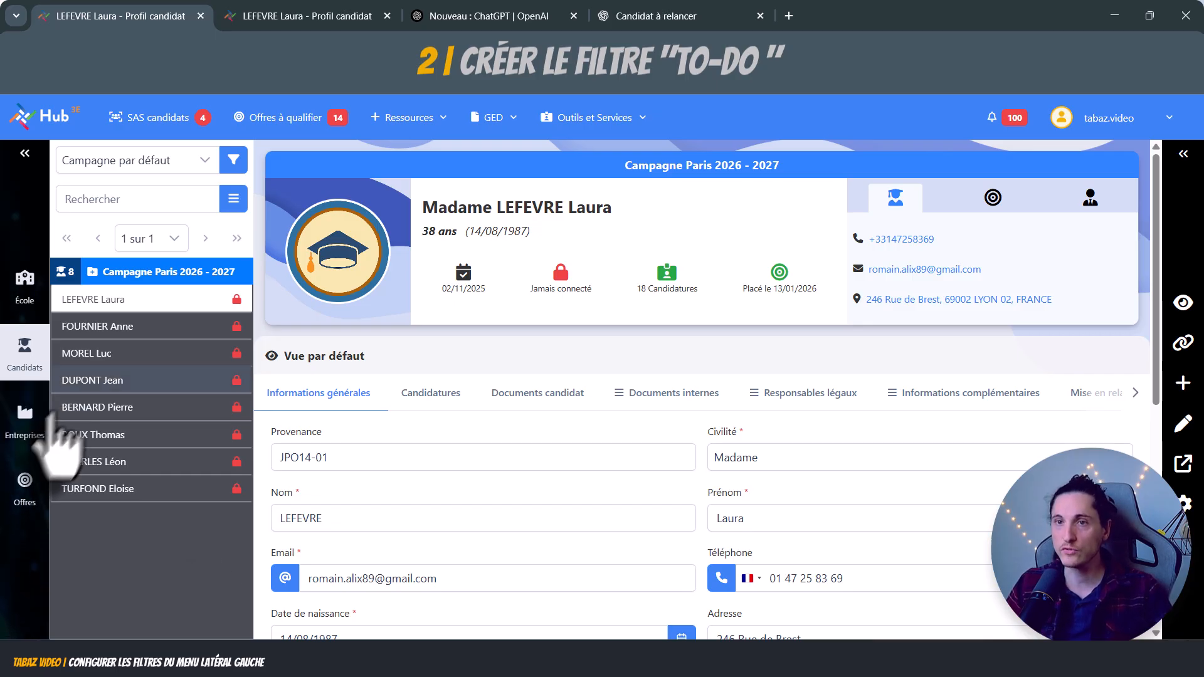
Open the company filters and examine the predefined filter fields matching "fi" for a new criterion, then close the filters
left_click(28, 420)
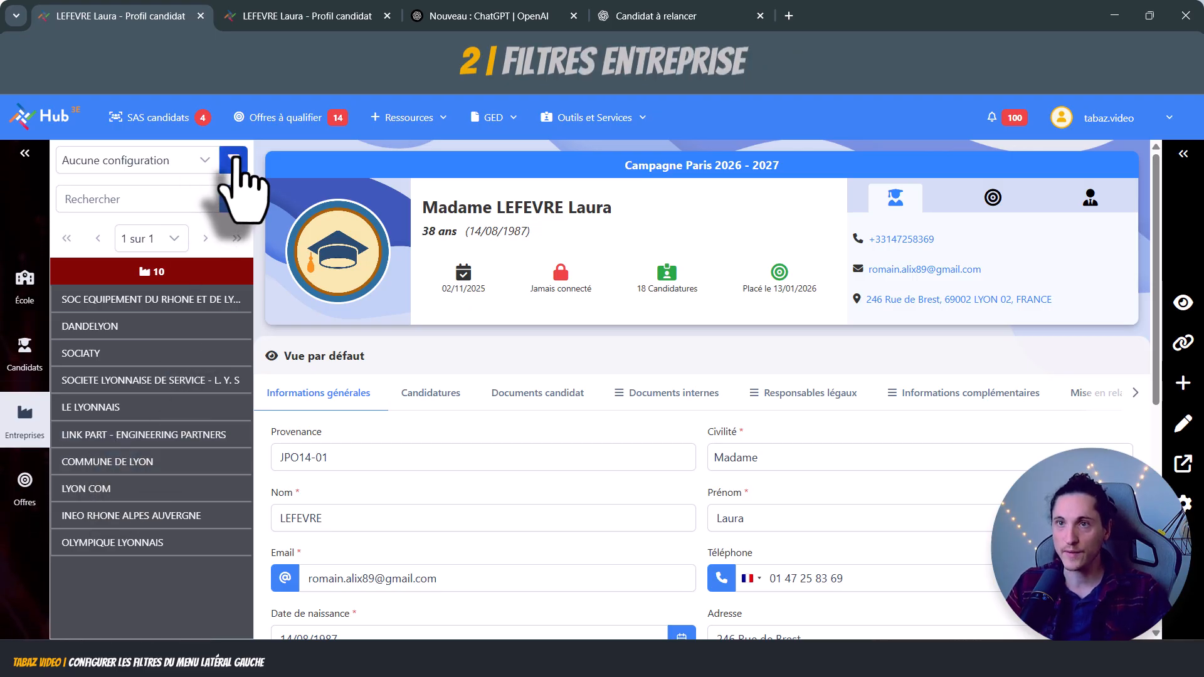
left_click(234, 161)
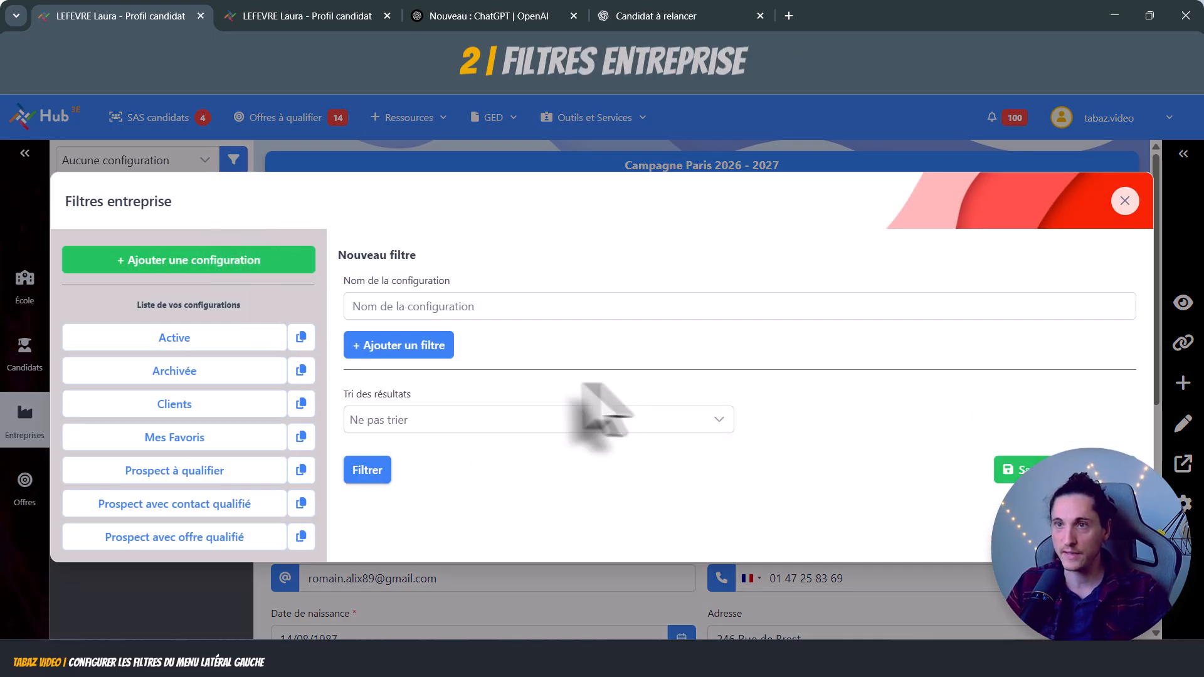
left_click(419, 346)
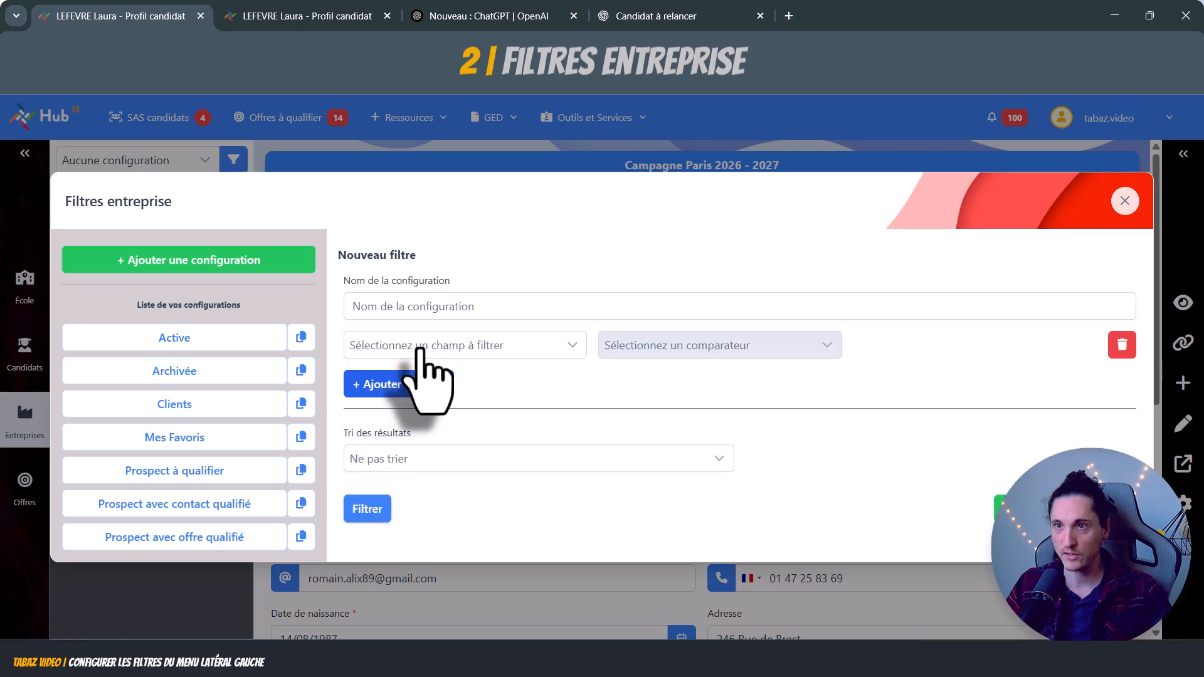
left_click(549, 347)
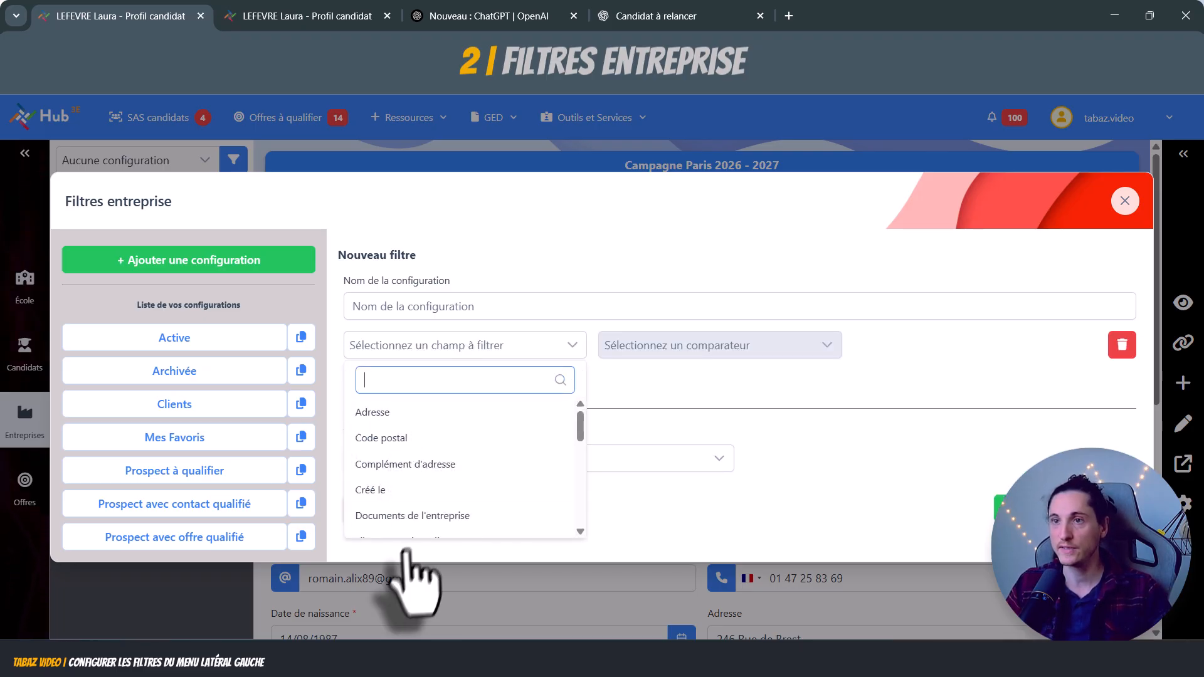
scroll(430, 433, "down", 1)
scroll(432, 424, "up", 1)
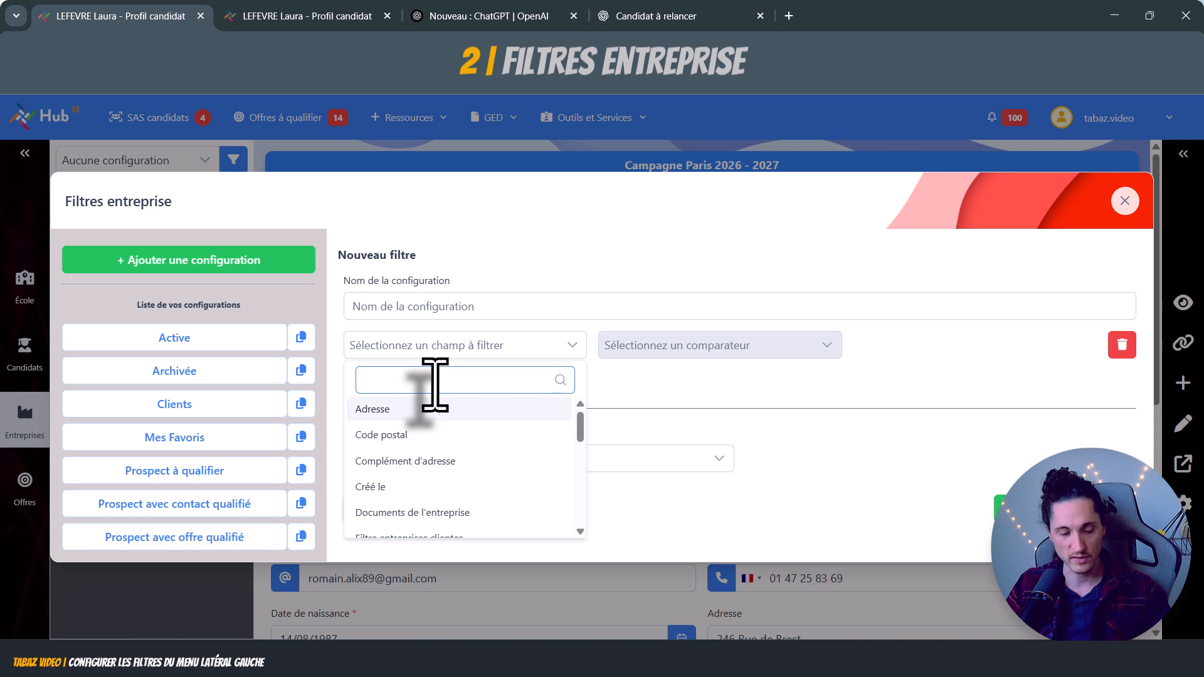
type("fi")
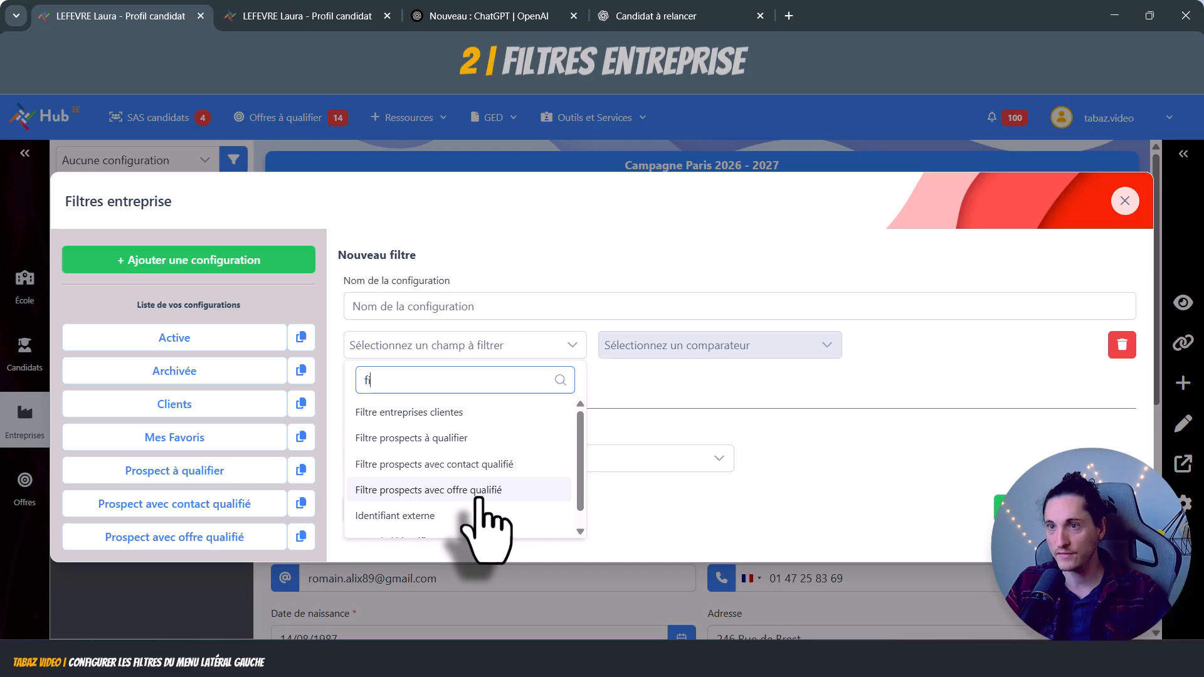
scroll(464, 495, "down", 1)
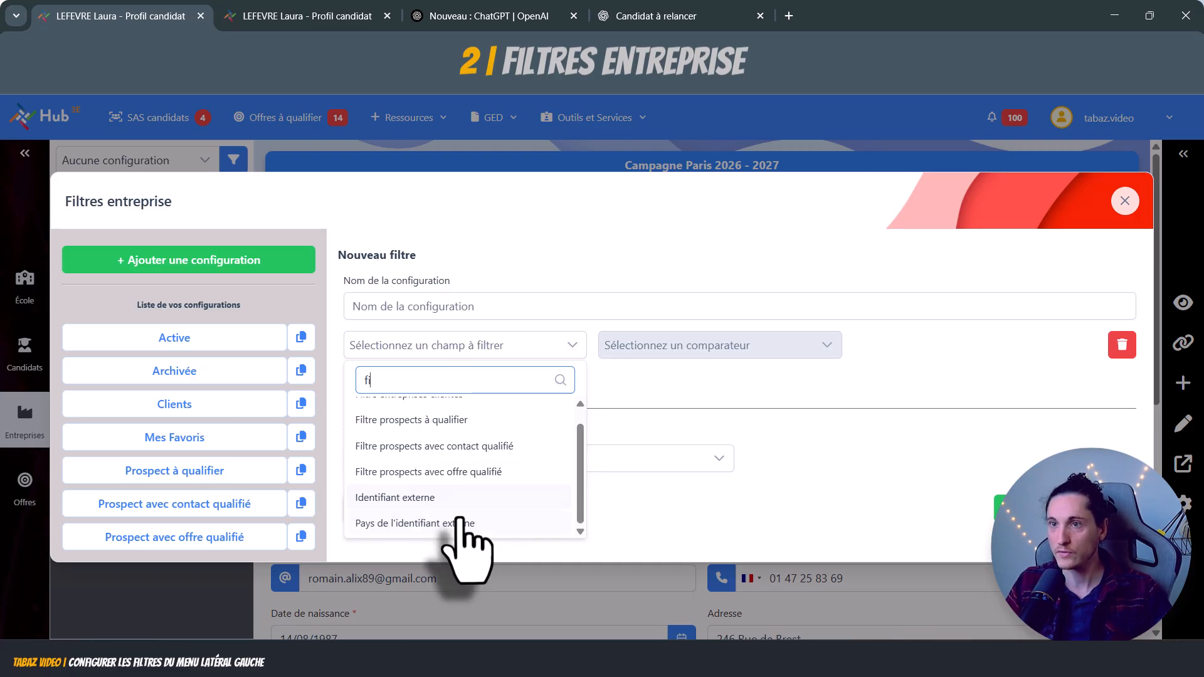
scroll(461, 526, "up", 1)
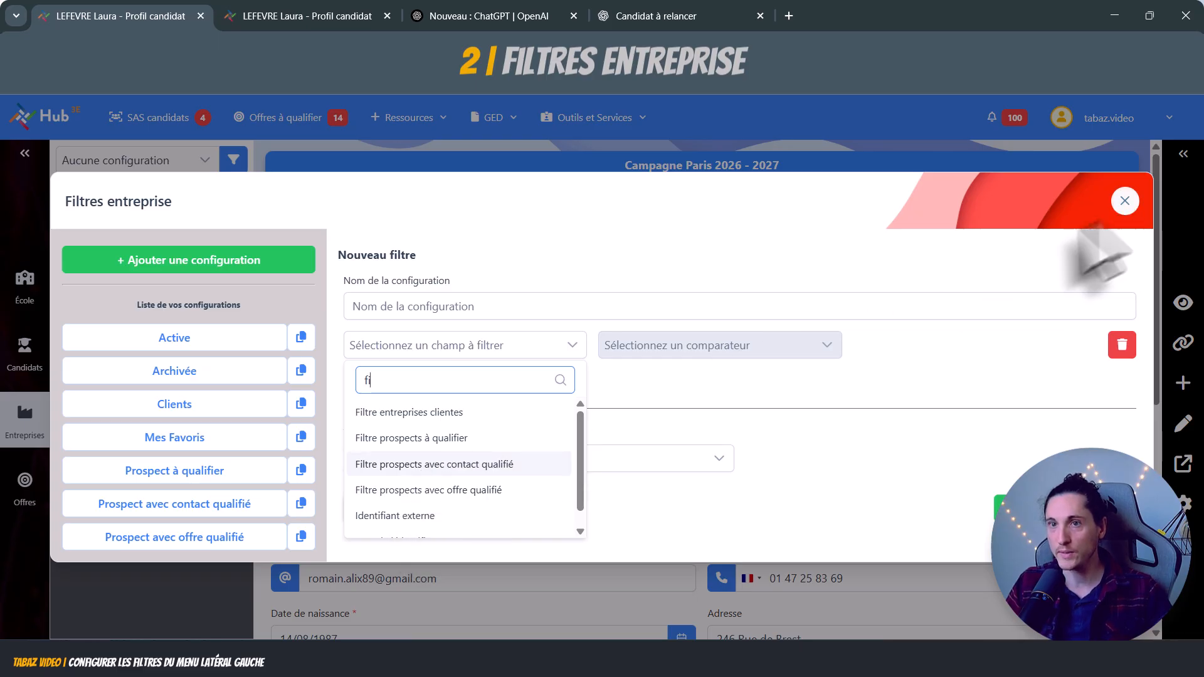
left_click(1125, 202)
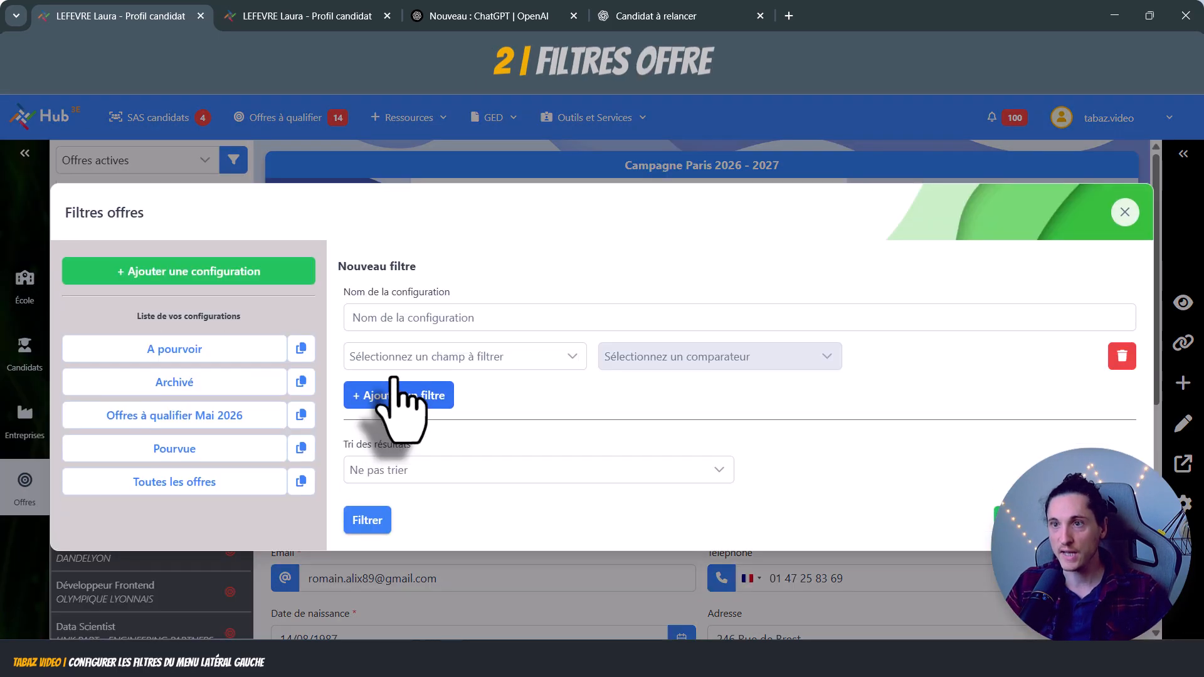
Search the new offer criterion's fields for "fi" to examine the predefined offer filters
left_click(514, 363)
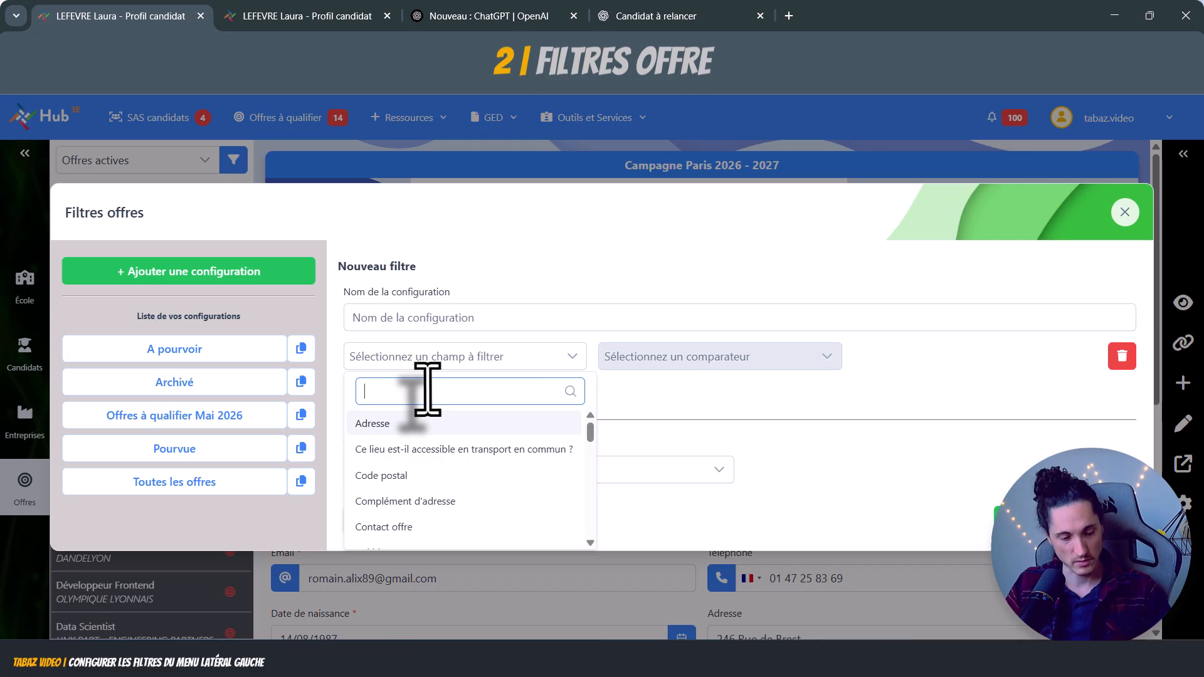
type("fi")
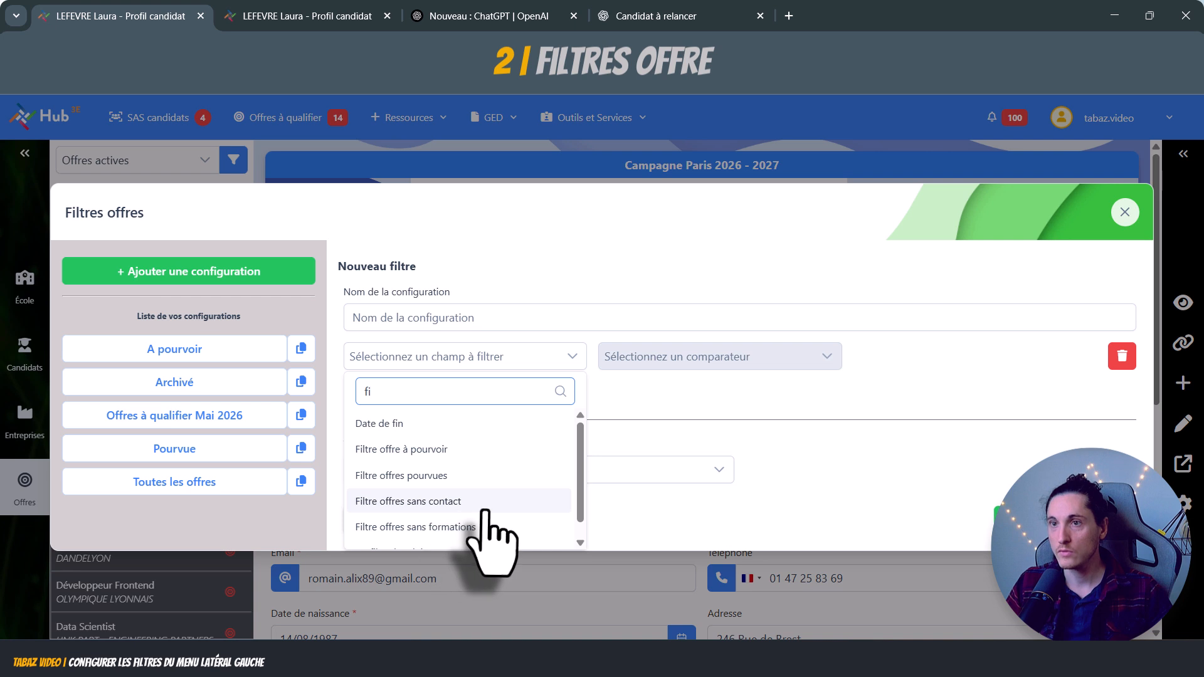
scroll(486, 511, "down", 1)
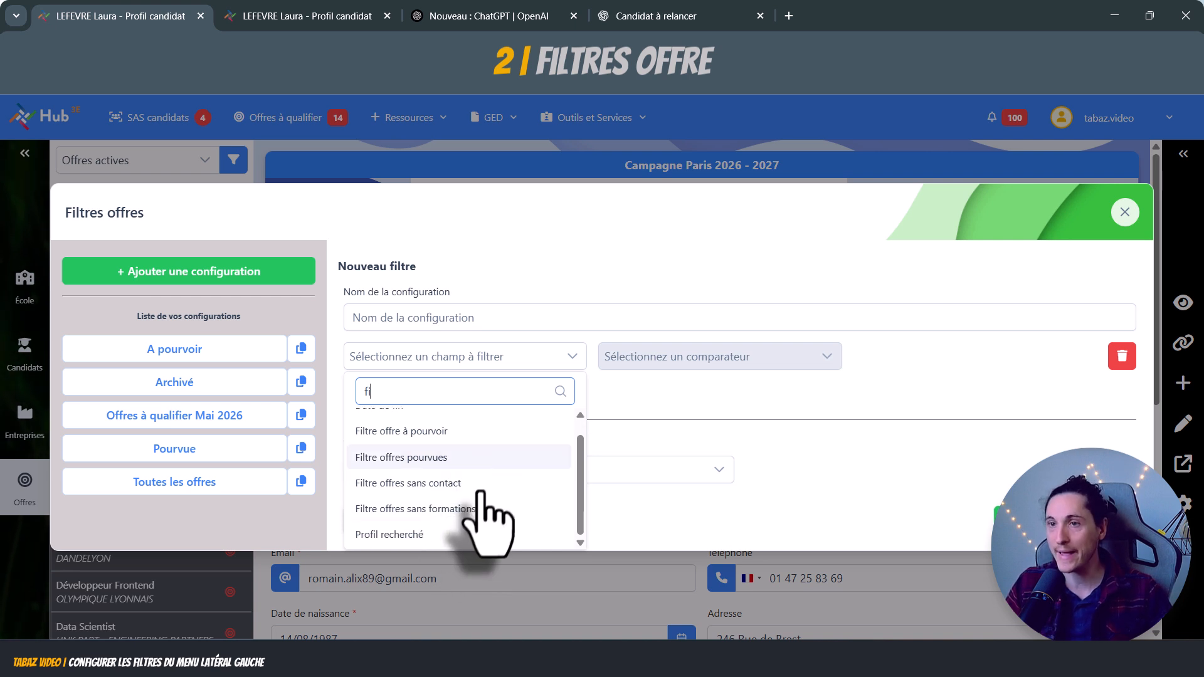
Set the first offer filter criterion to Est archivé with the value Non
key("BackSpace")
key("BackSpace")
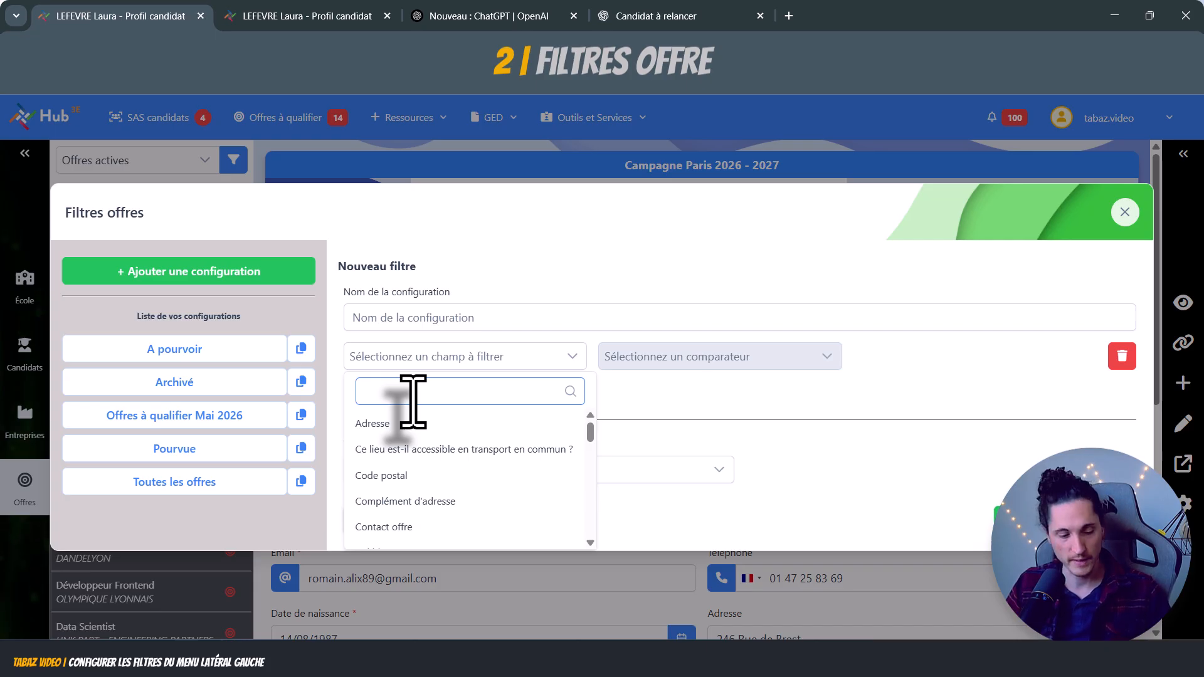
type("est")
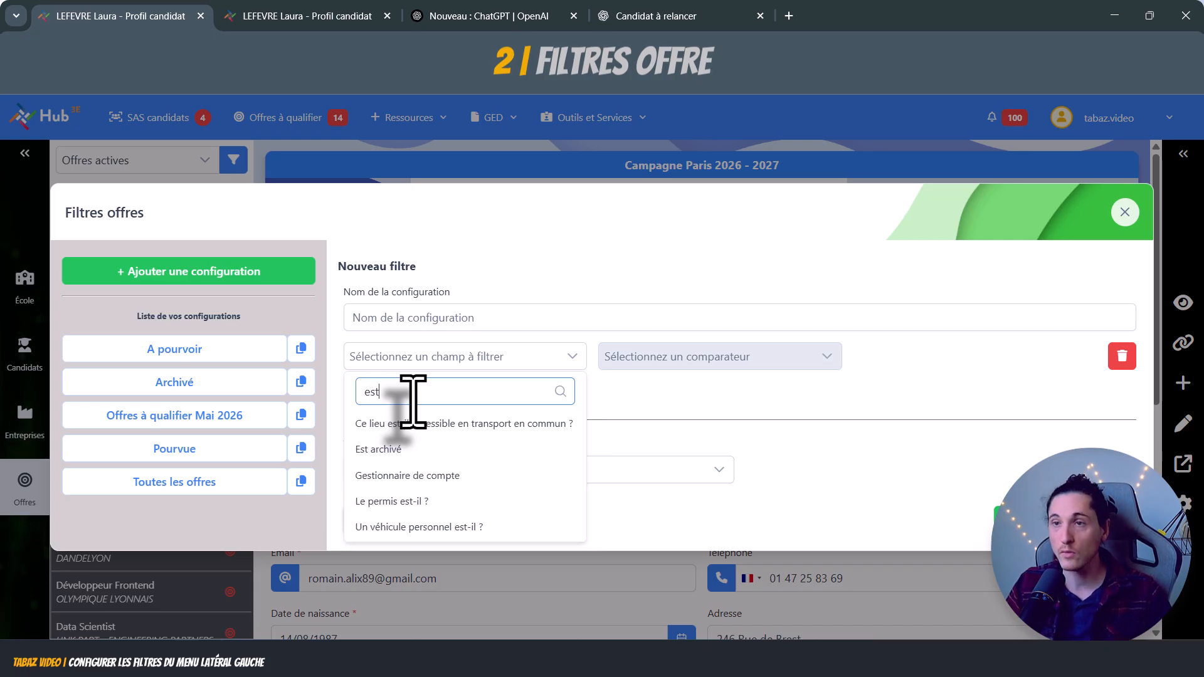
left_click(431, 454)
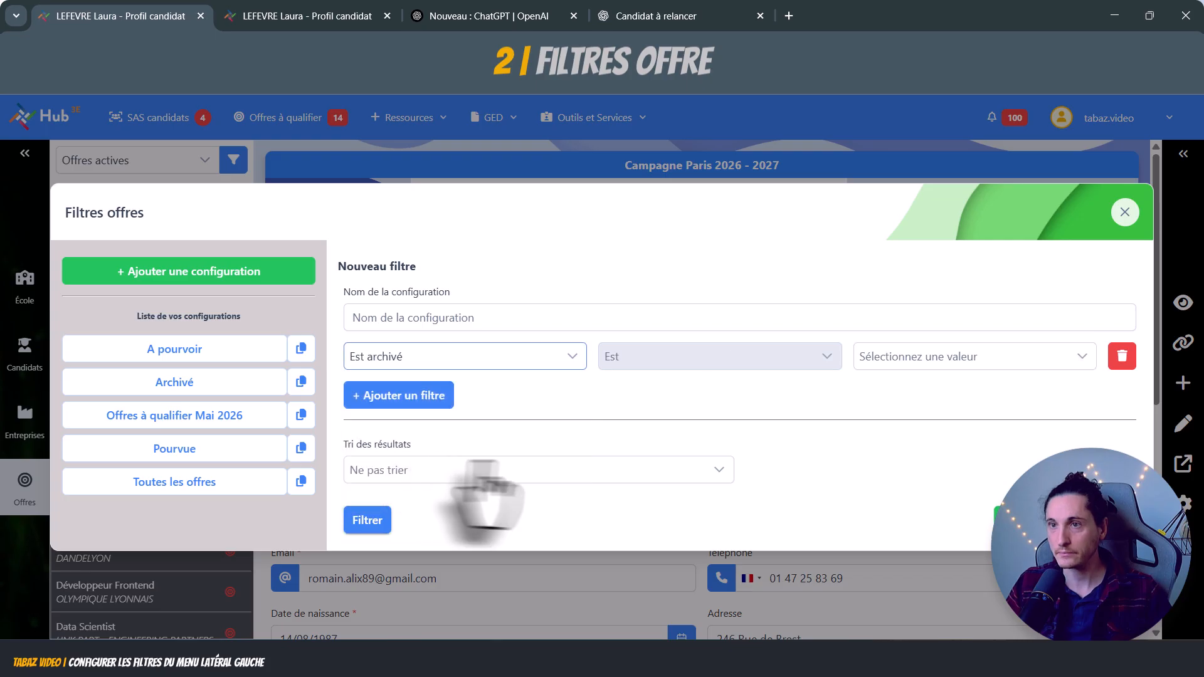
left_click(1022, 359)
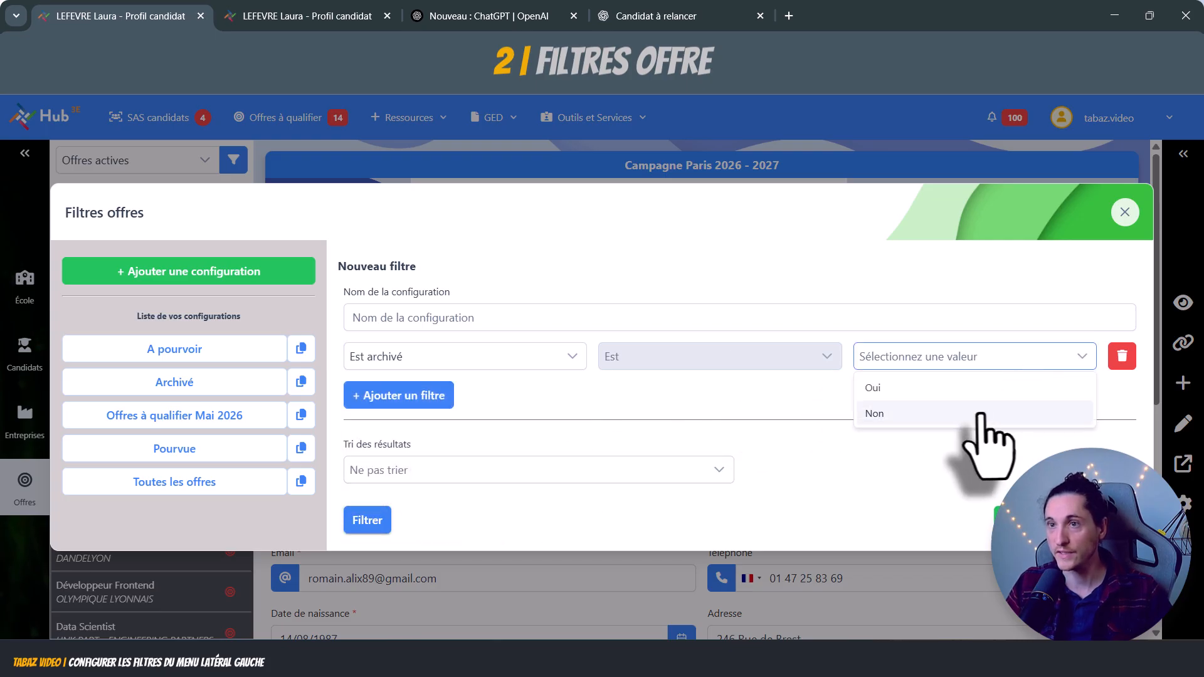
left_click(920, 414)
Add a Gestionnaire de compte criterion (Texte égal à) with the account manager's name to the offer filter
left_click(427, 399)
left_click(440, 379)
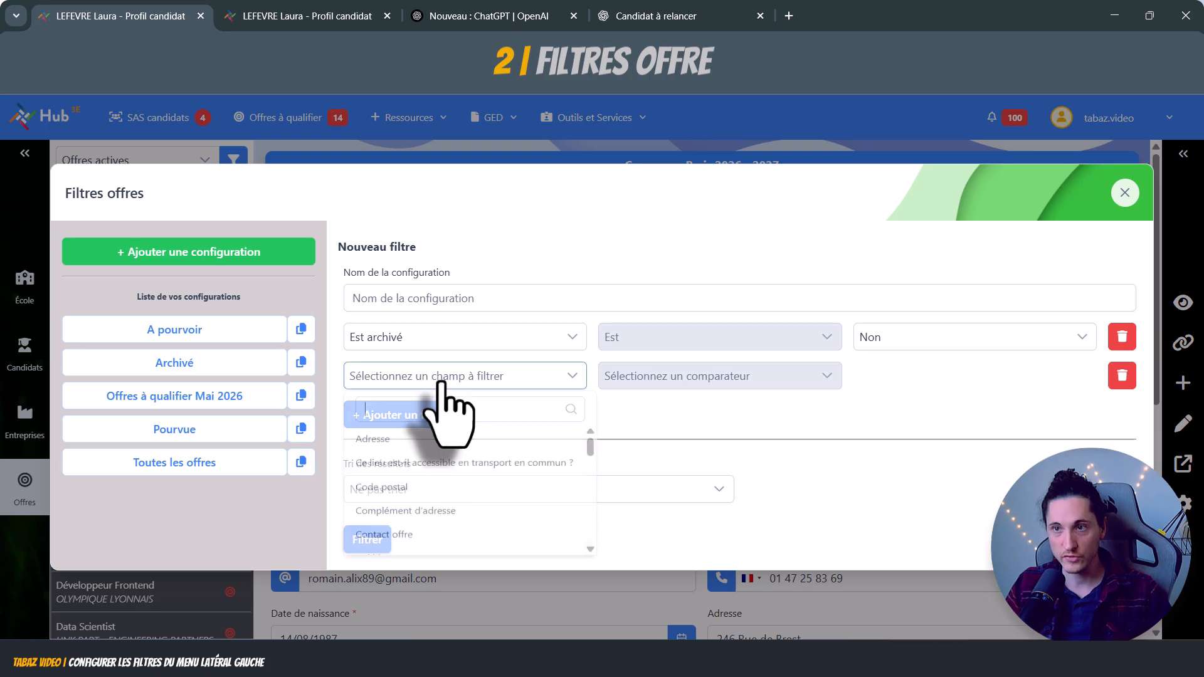
type("g")
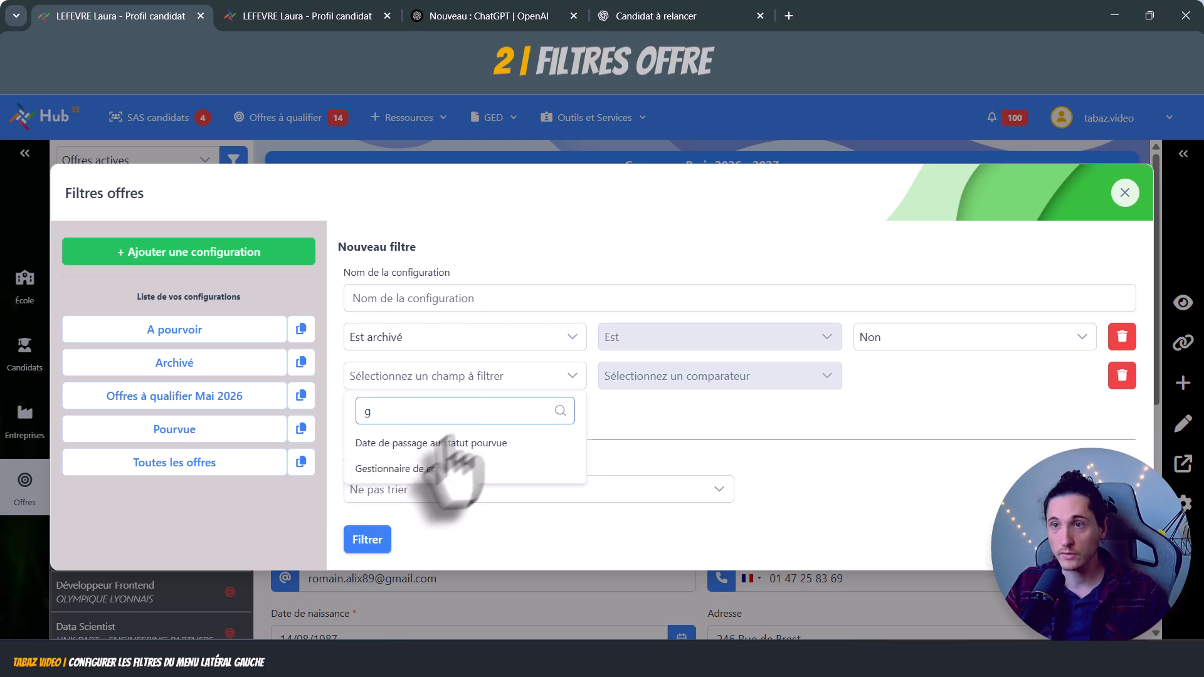
left_click(407, 469)
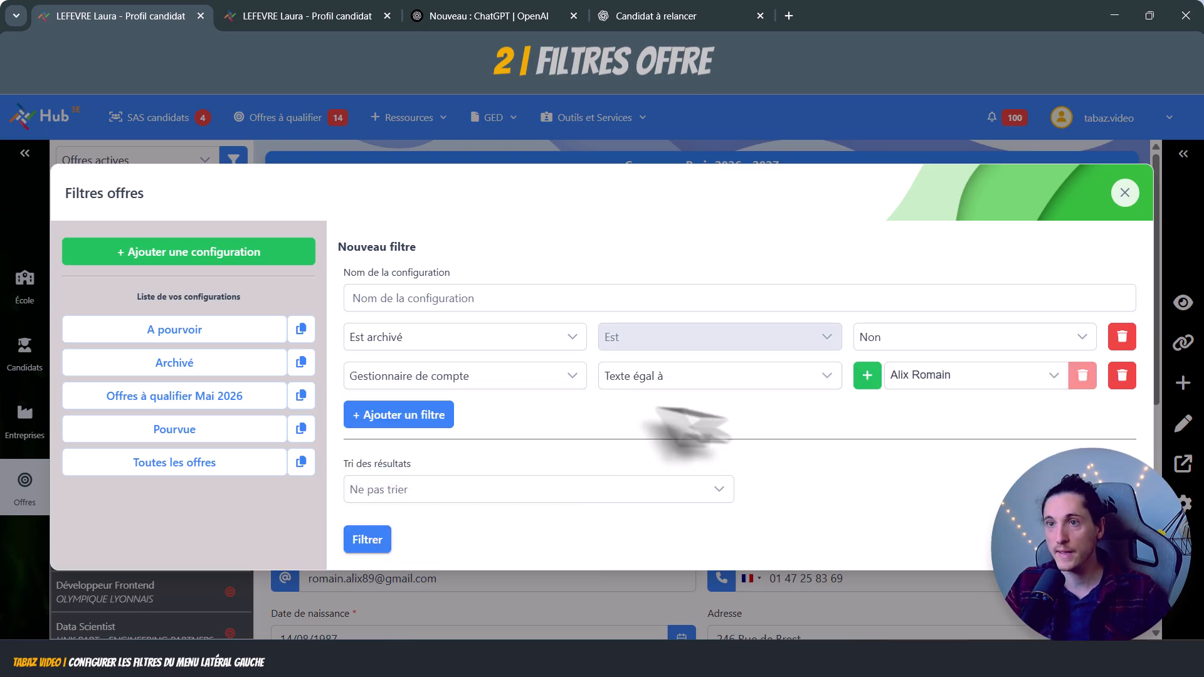
Add the predefined Filtre offres sans contact criterion to the offer filter
left_click(414, 415)
left_click(495, 396)
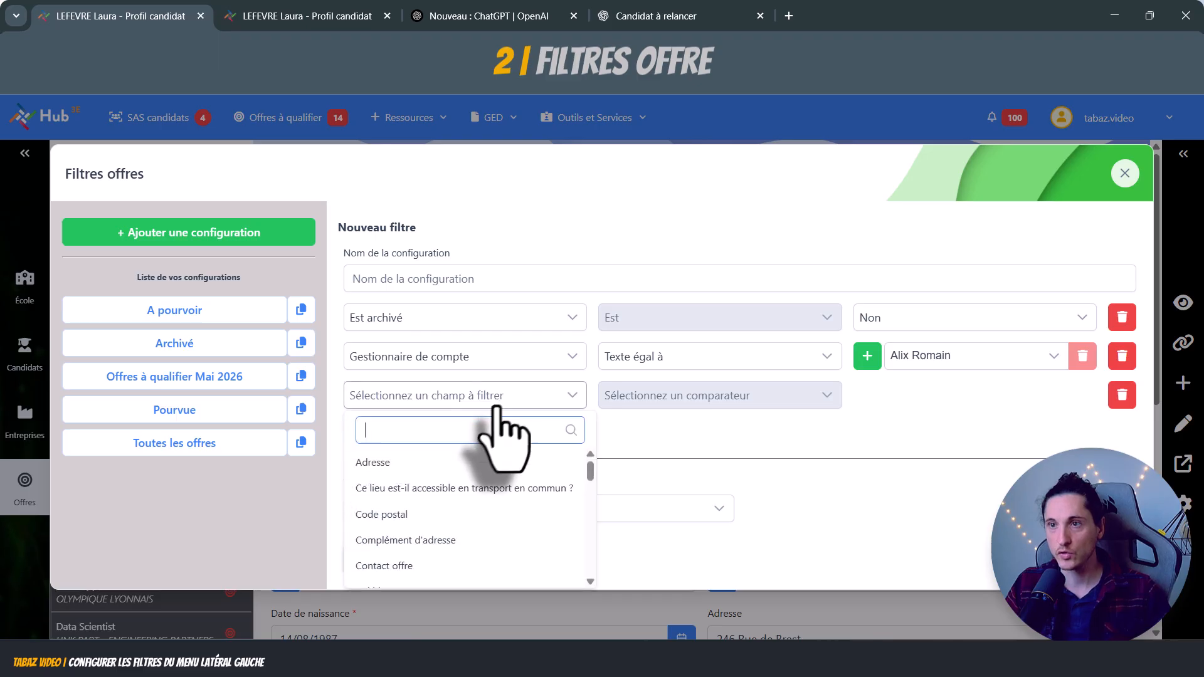
type("c")
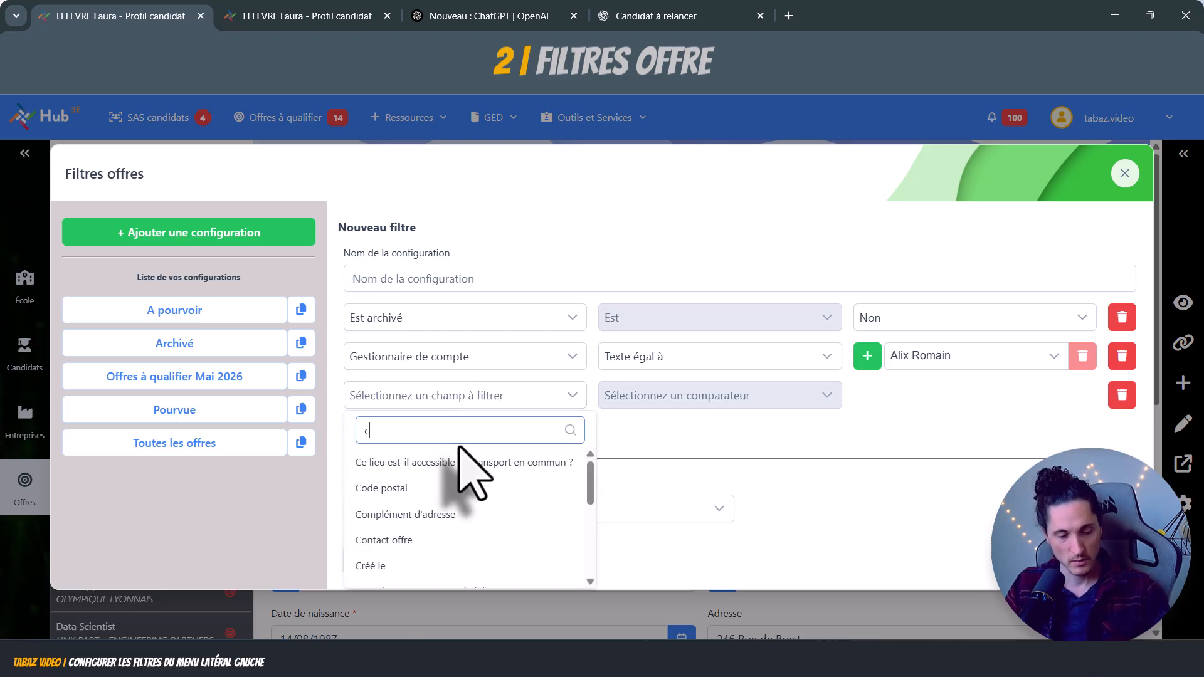
type("fil")
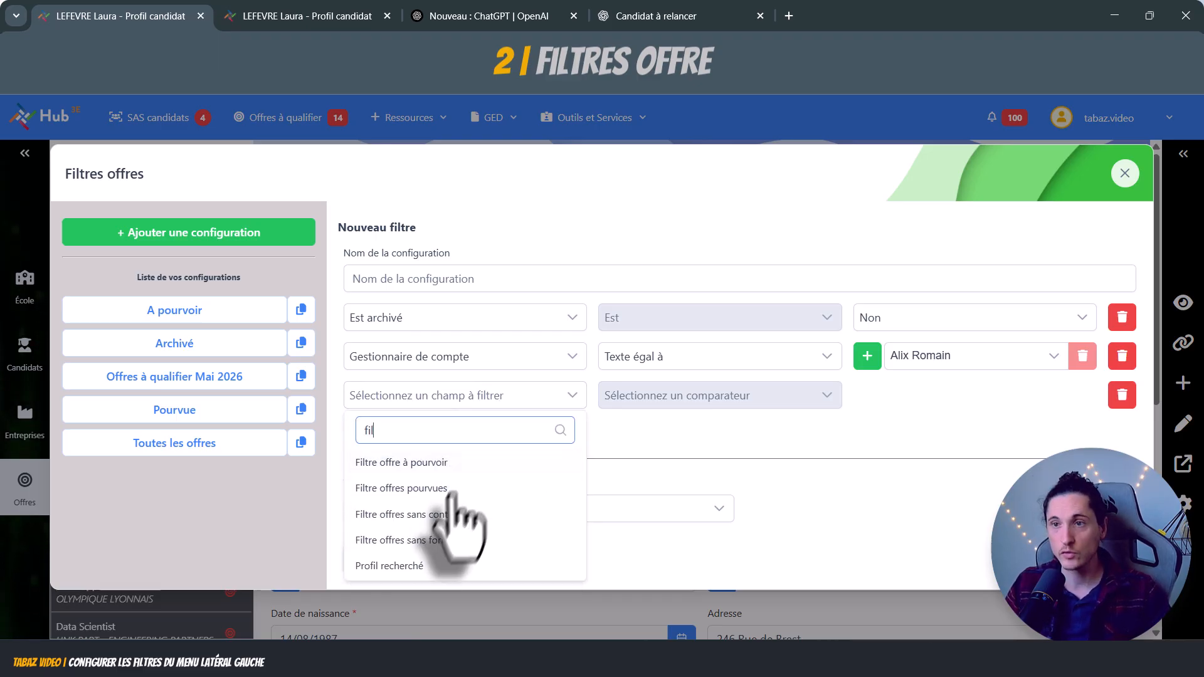
left_click(439, 514)
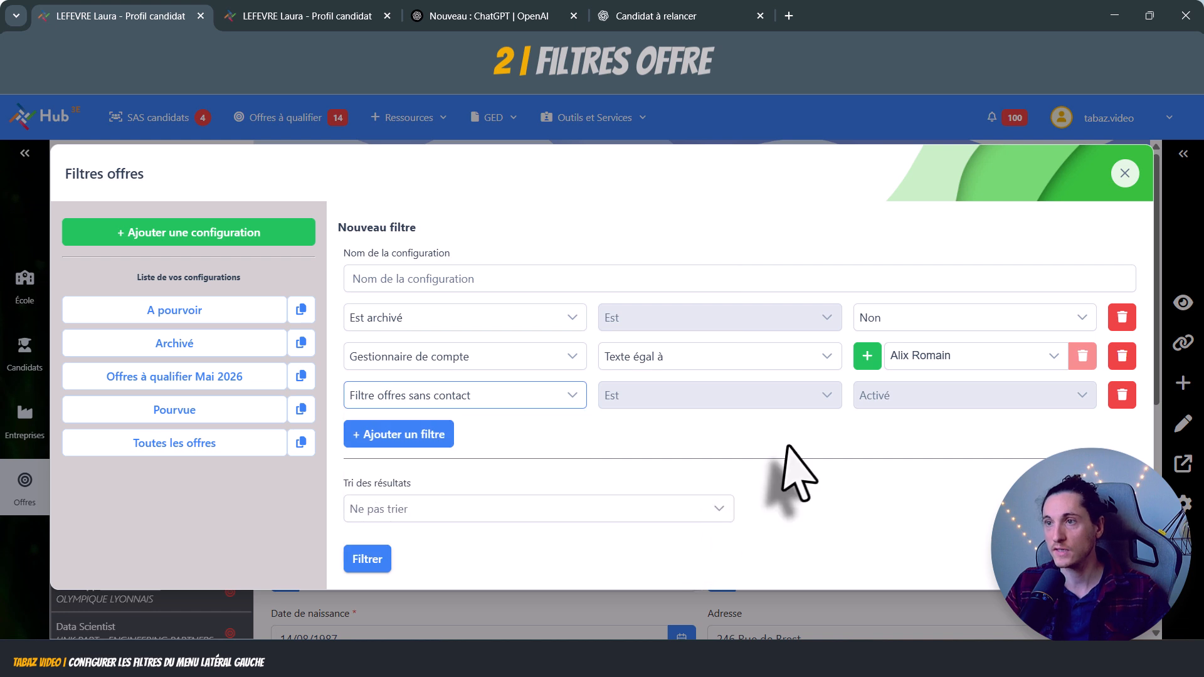
Name the offer filter configuration Offres à qualifier and choose a sort field for its results
left_click(408, 279)
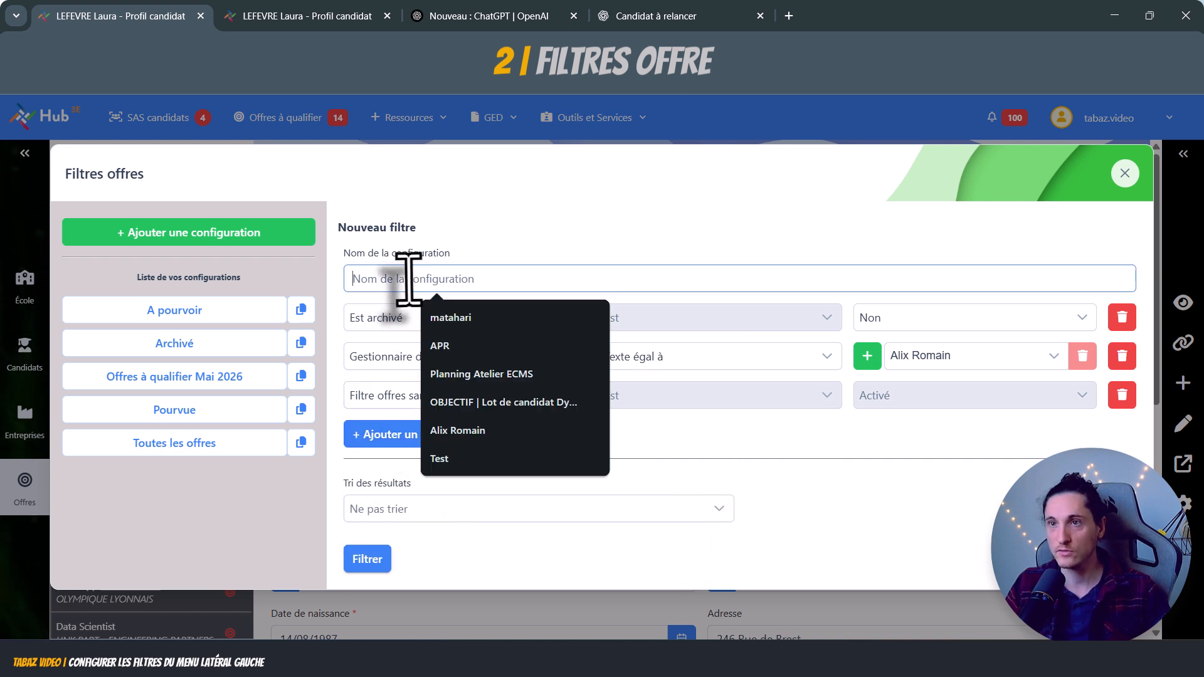
type("Offres à qualifier")
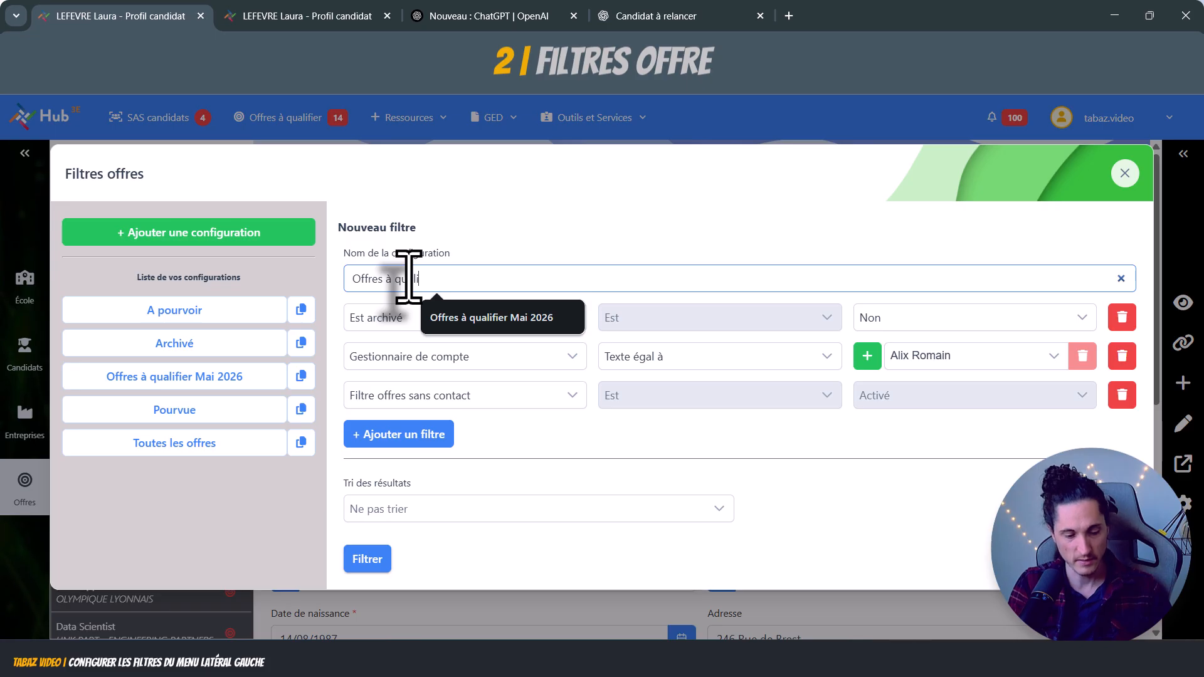
left_click(605, 511)
left_click(423, 432)
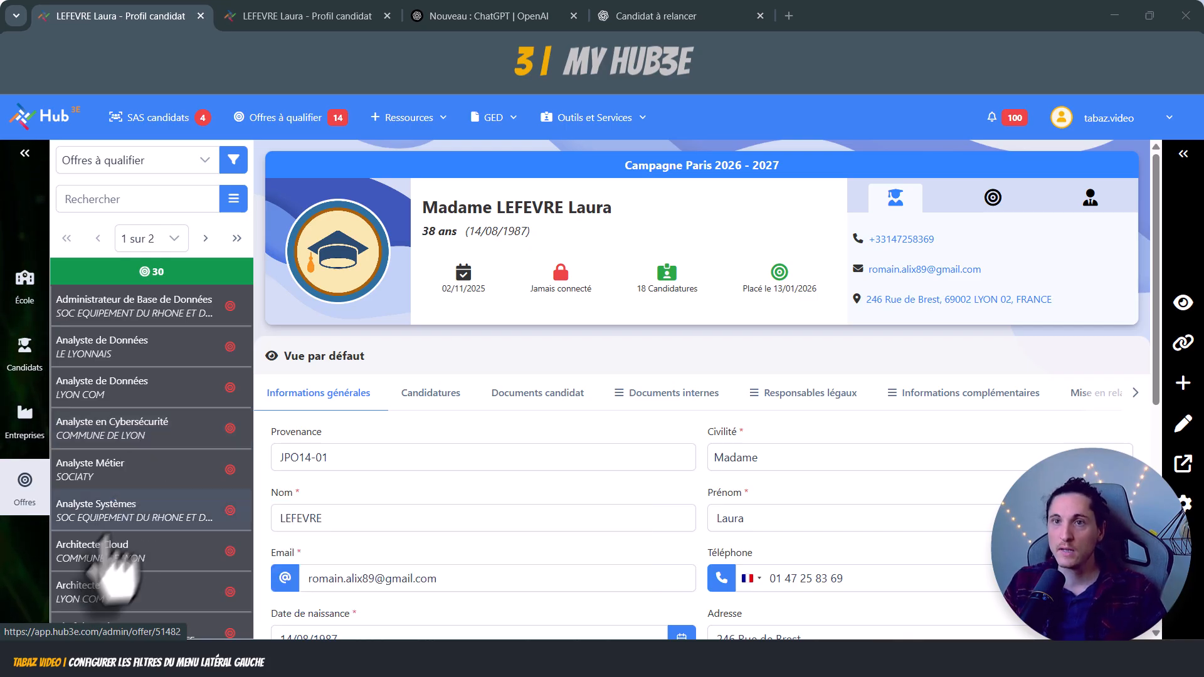
Return to the candidate list and apply the saved filter Mes candidats à qualifier
left_click(26, 351)
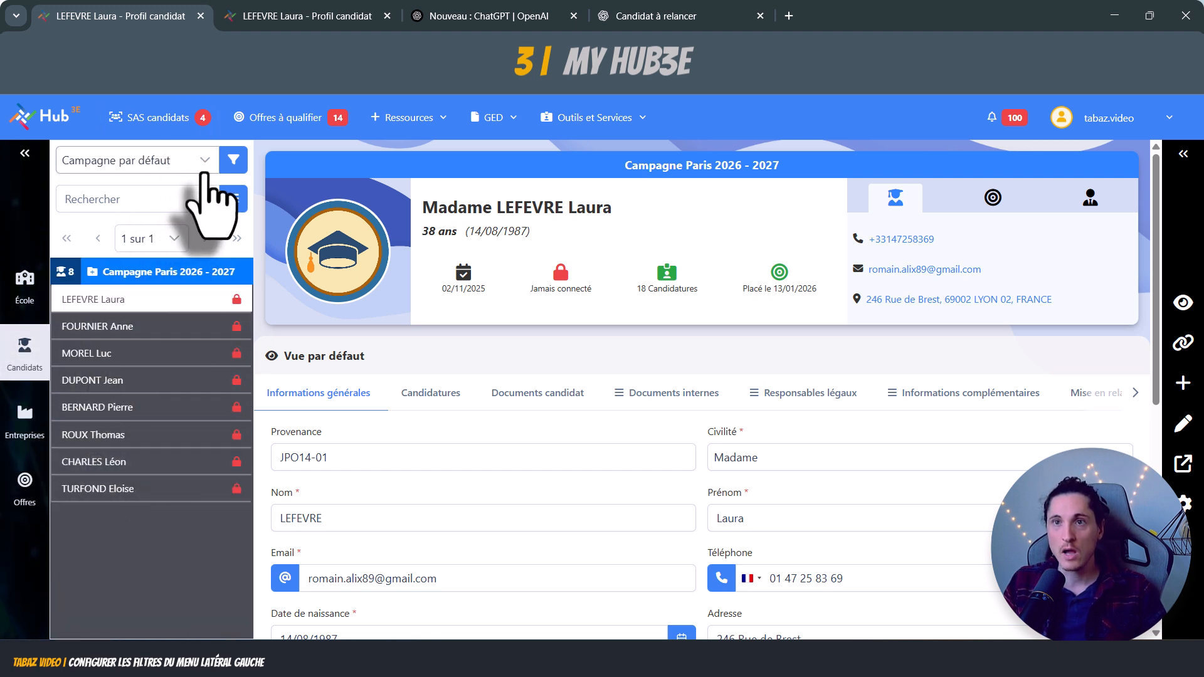
left_click(202, 170)
scroll(153, 304, "up", 3)
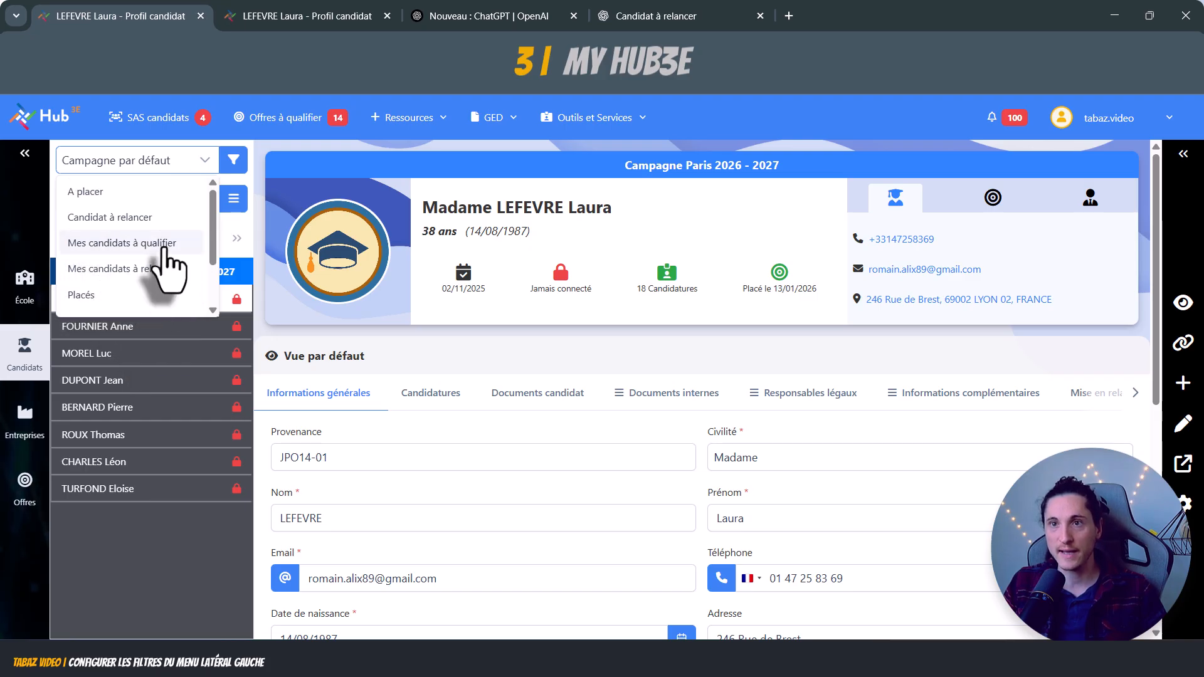
left_click(164, 245)
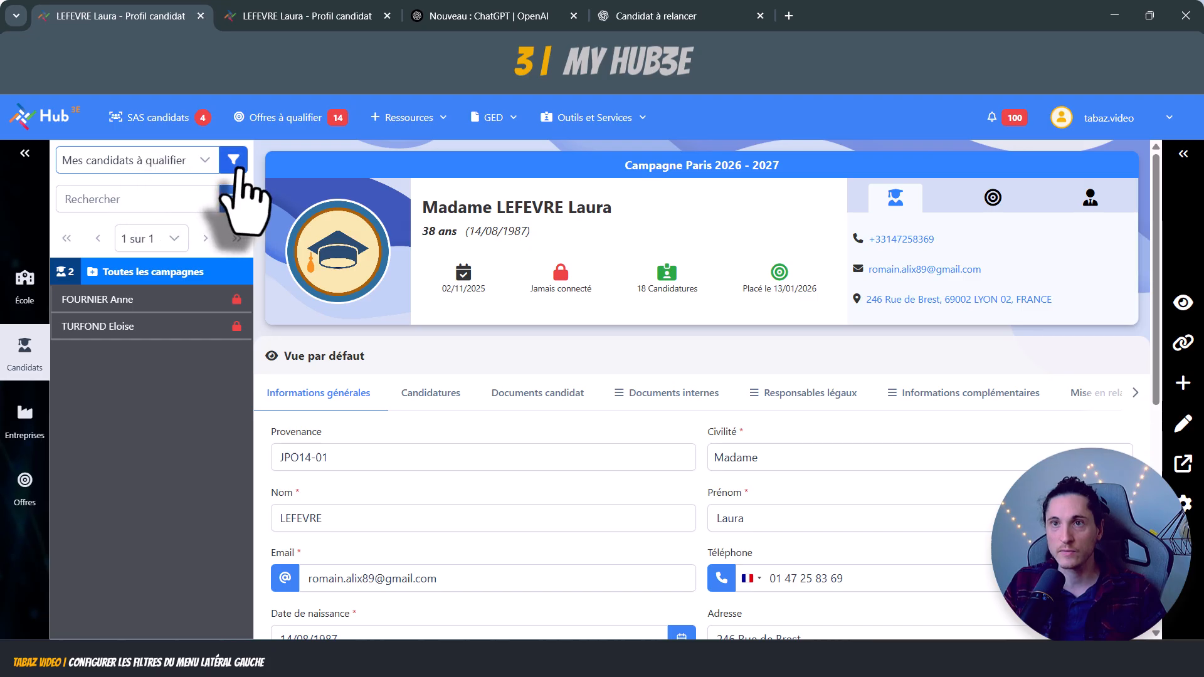
Reload the page and reopen the candidate list
left_click(72, 48)
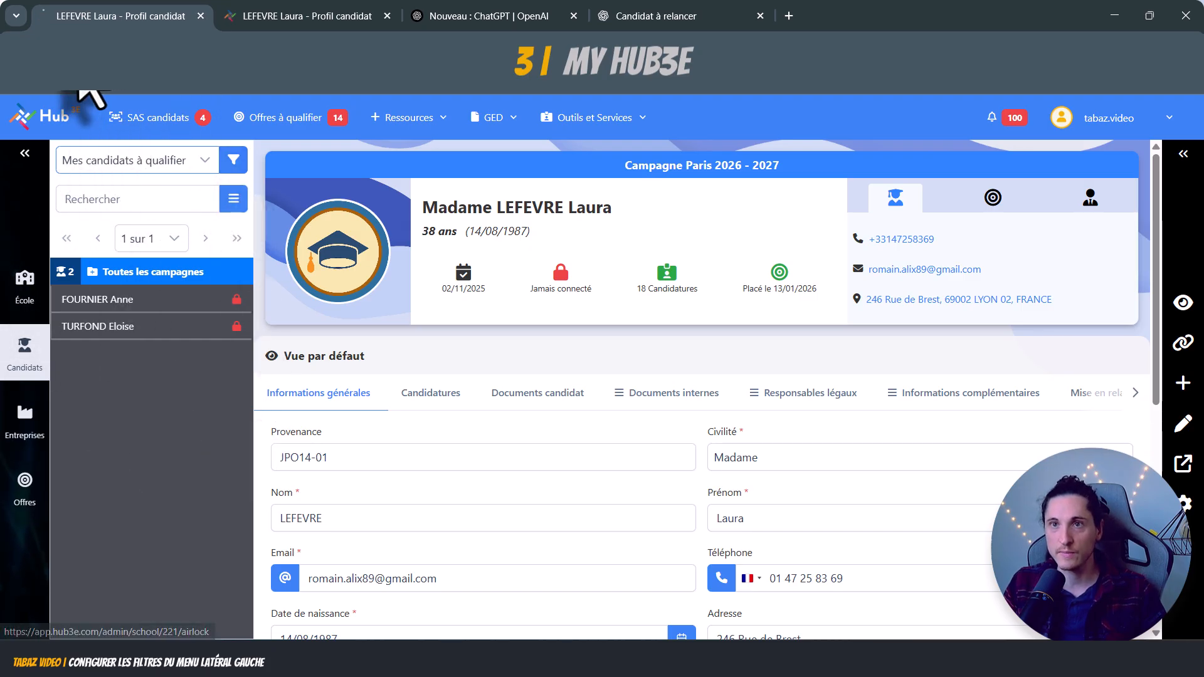
key("Return")
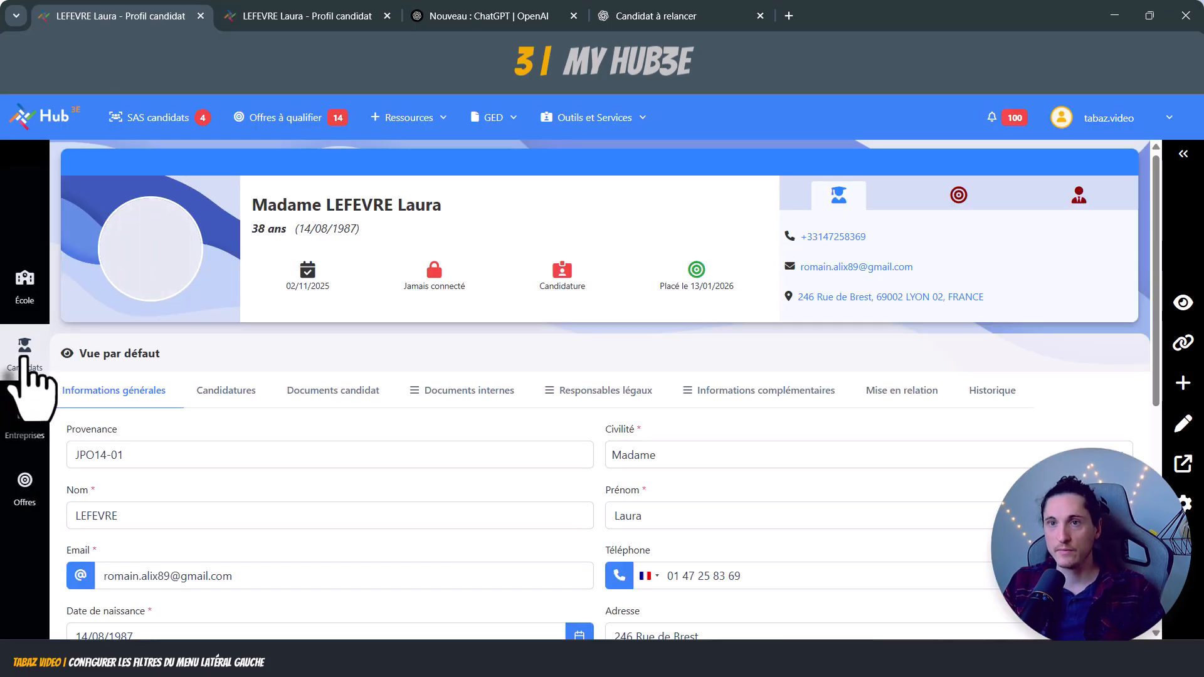
left_click(24, 358)
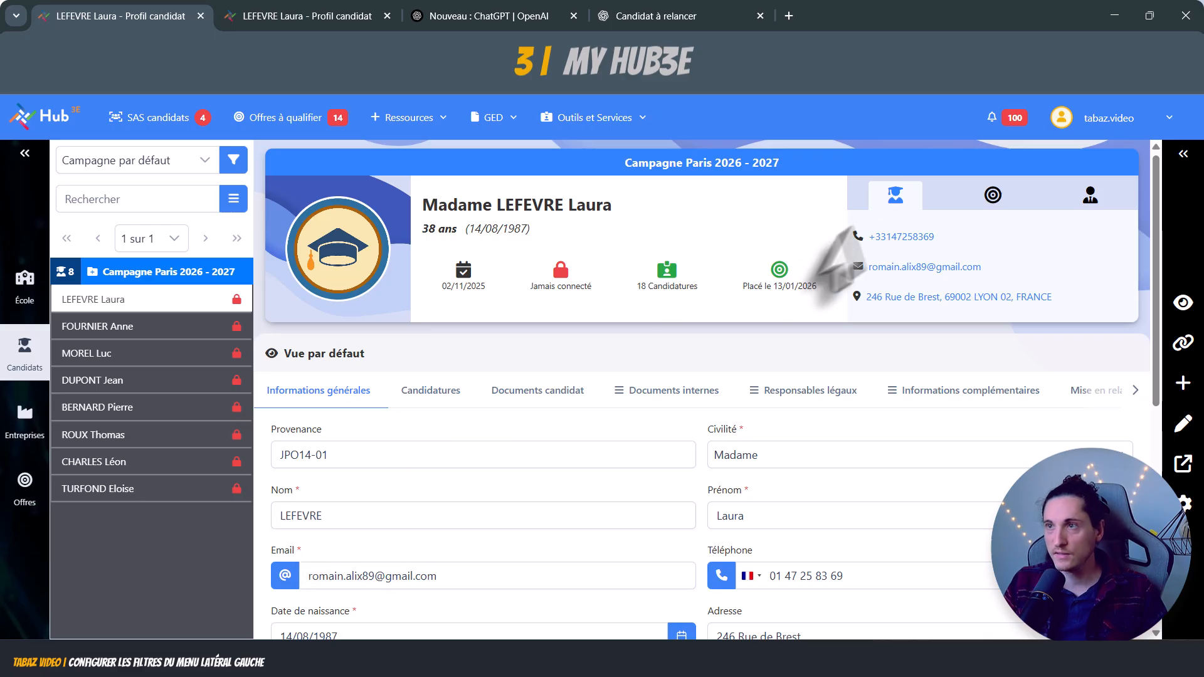
Open the My Hub3E settings and rename the global configuration to À qualifier
left_click(1159, 115)
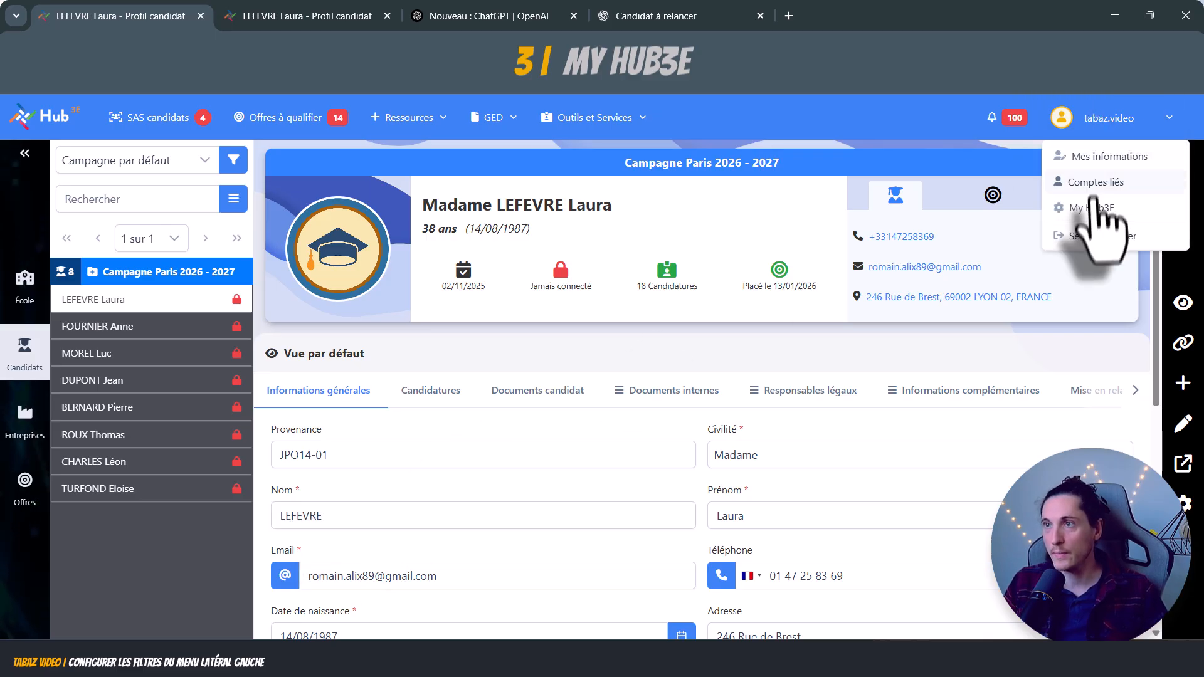
left_click(1091, 210)
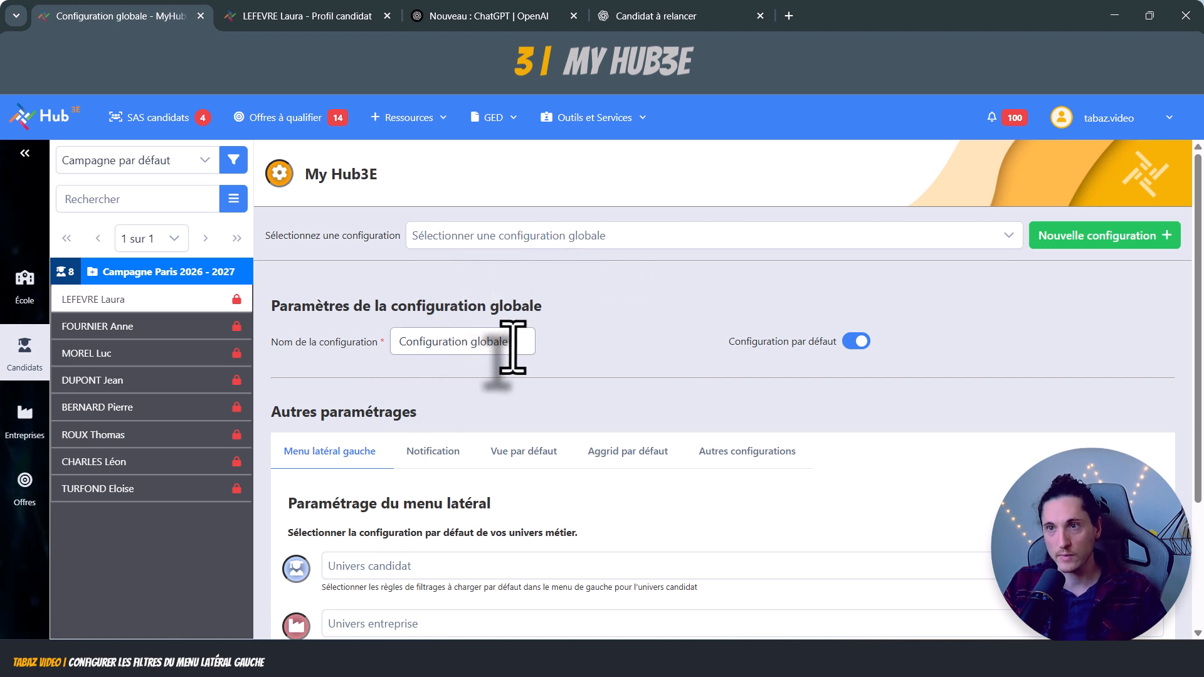
left_click(450, 350)
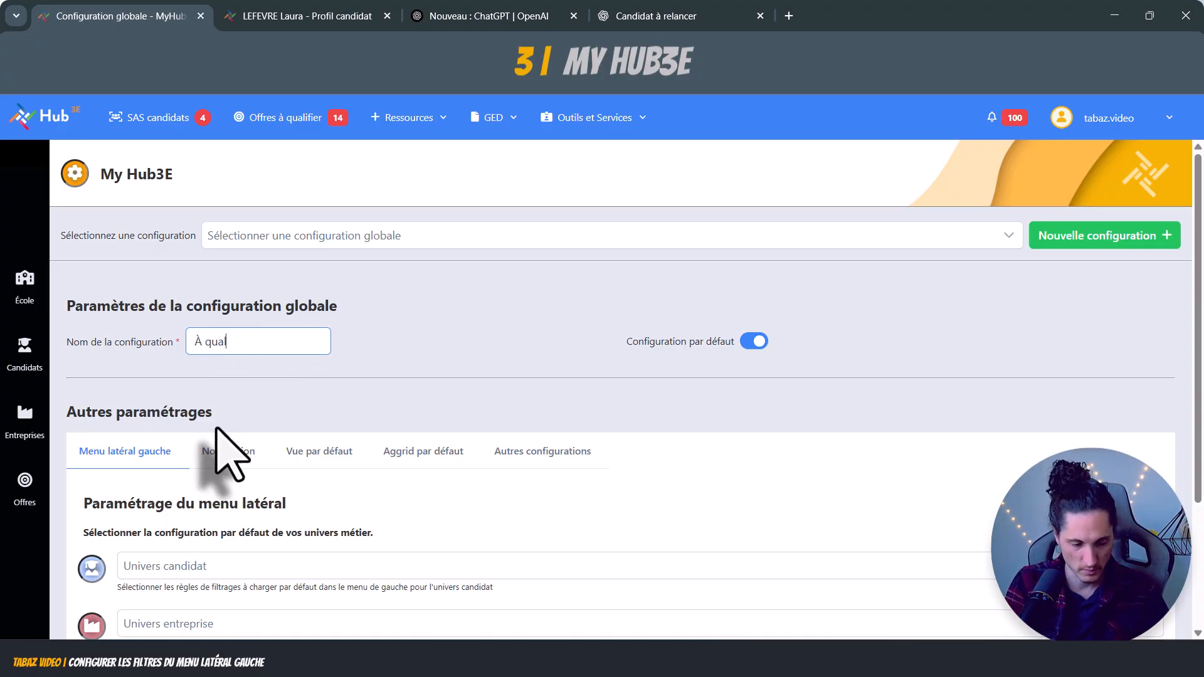
type("ifier")
left_click(484, 416)
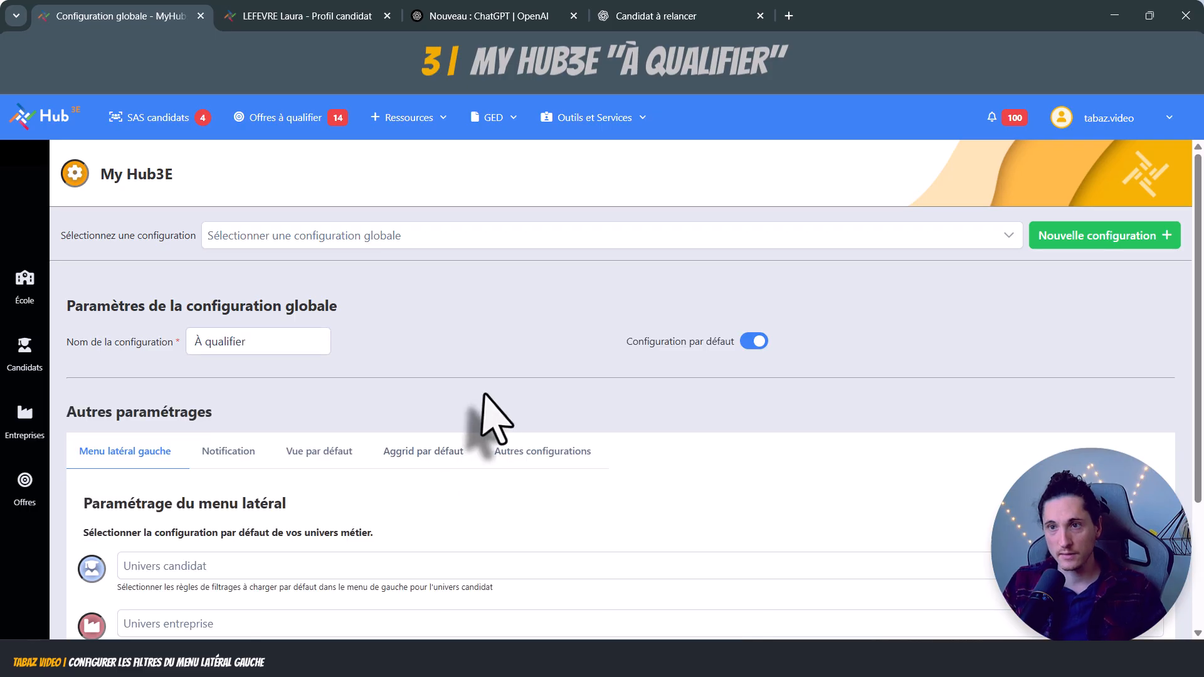
Set the side menu defaults to Mes candidats à qualifier for candidates, Active for companies and Offres à qualifier for offers, and save
scroll(436, 383, "down", 2)
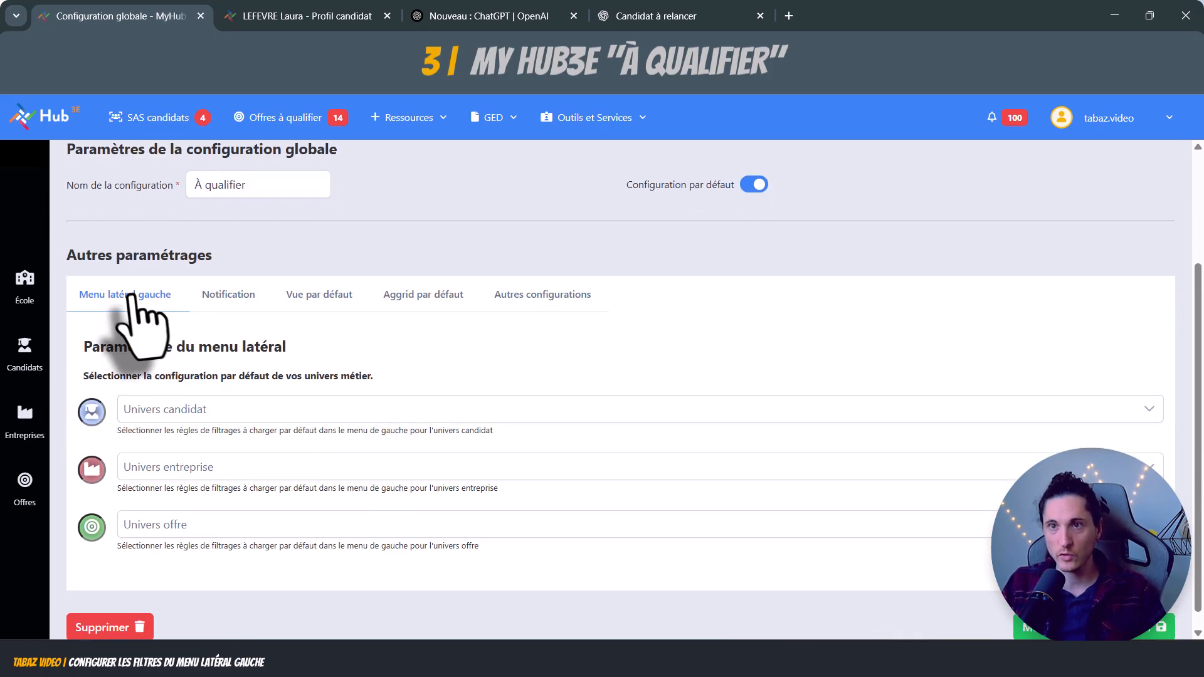
left_click(276, 415)
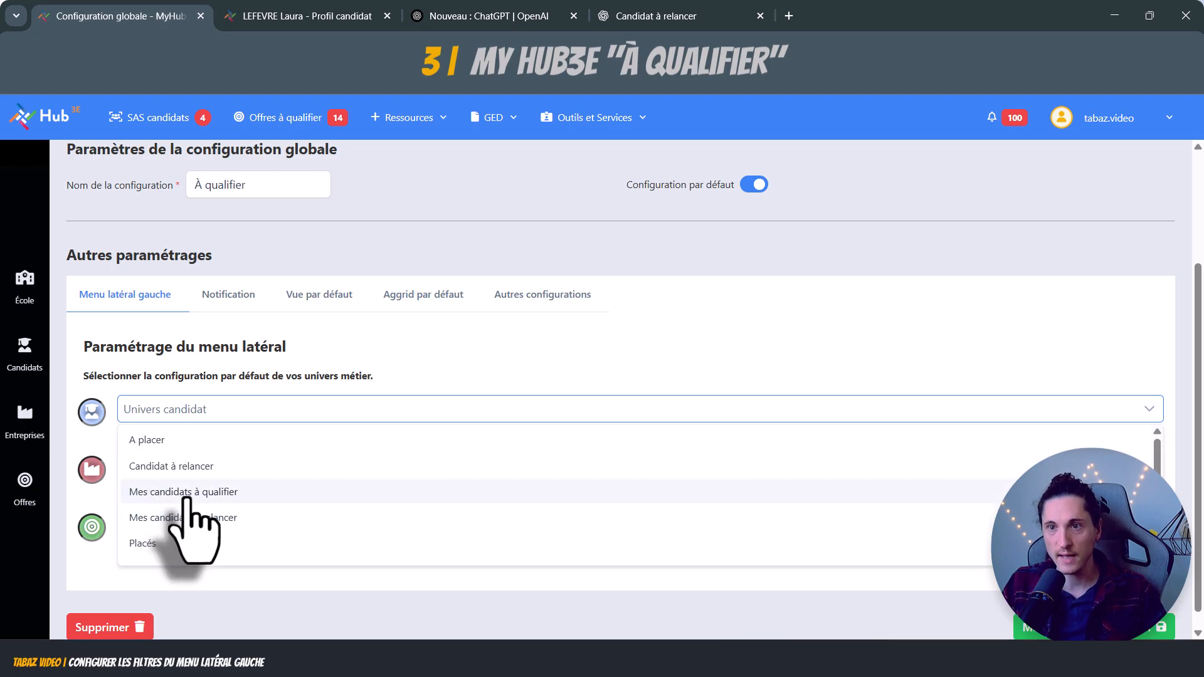
left_click(187, 496)
left_click(227, 471)
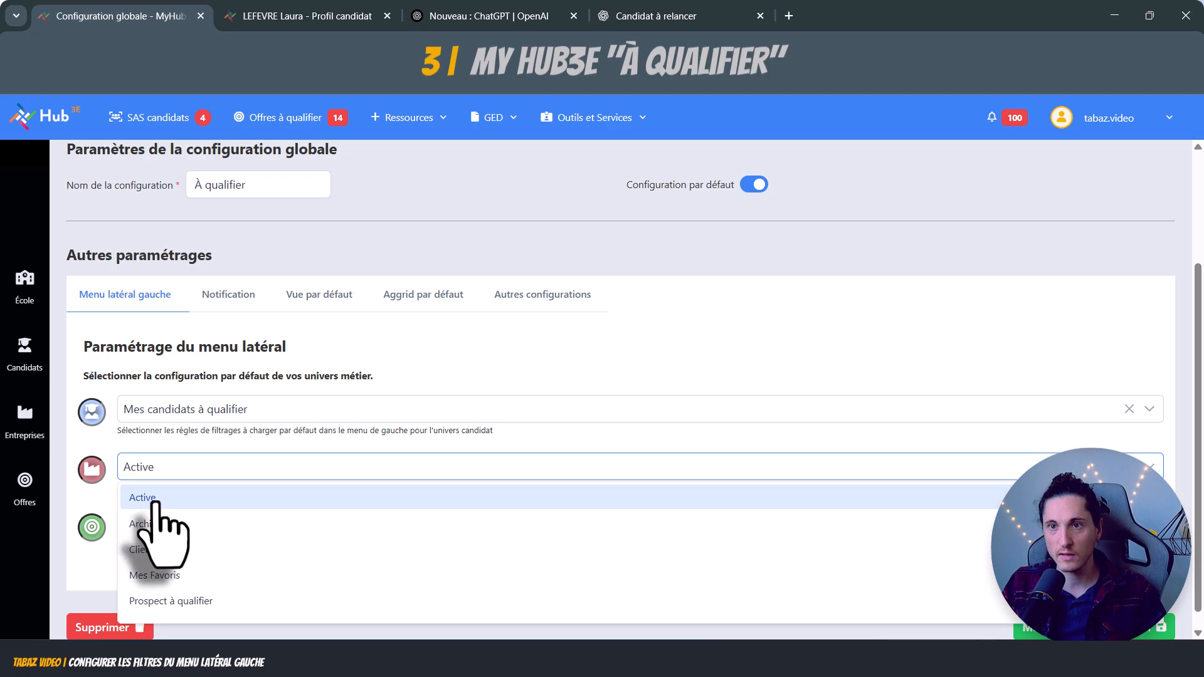
left_click(486, 467)
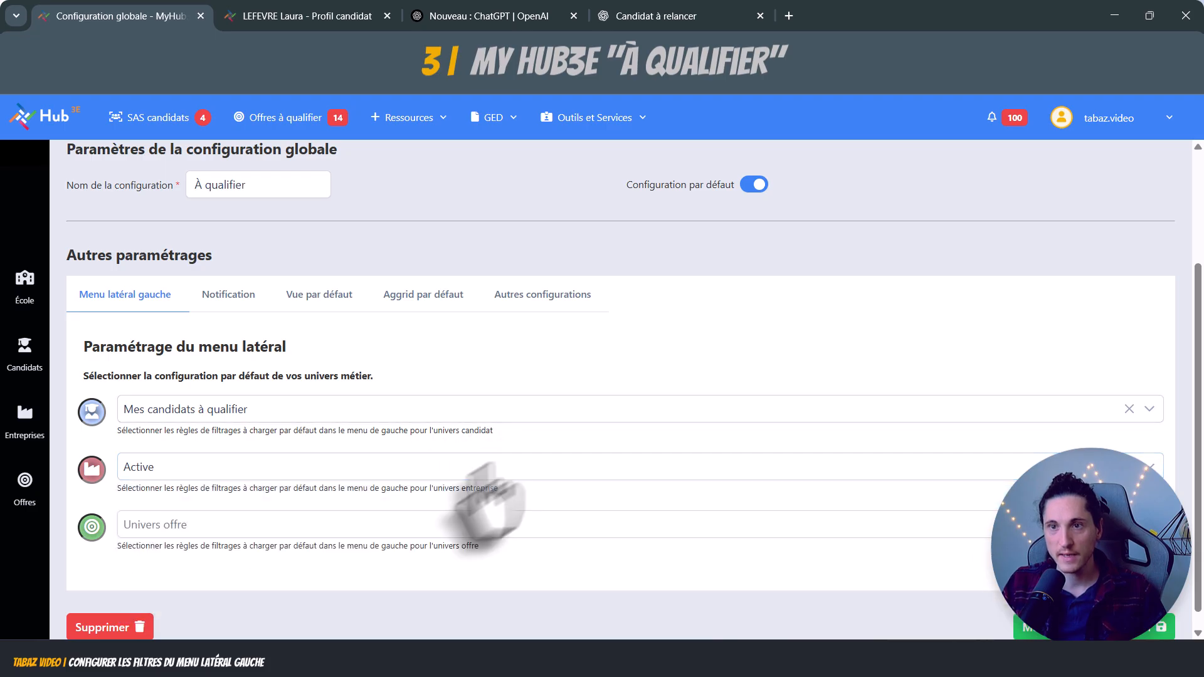
left_click(270, 536)
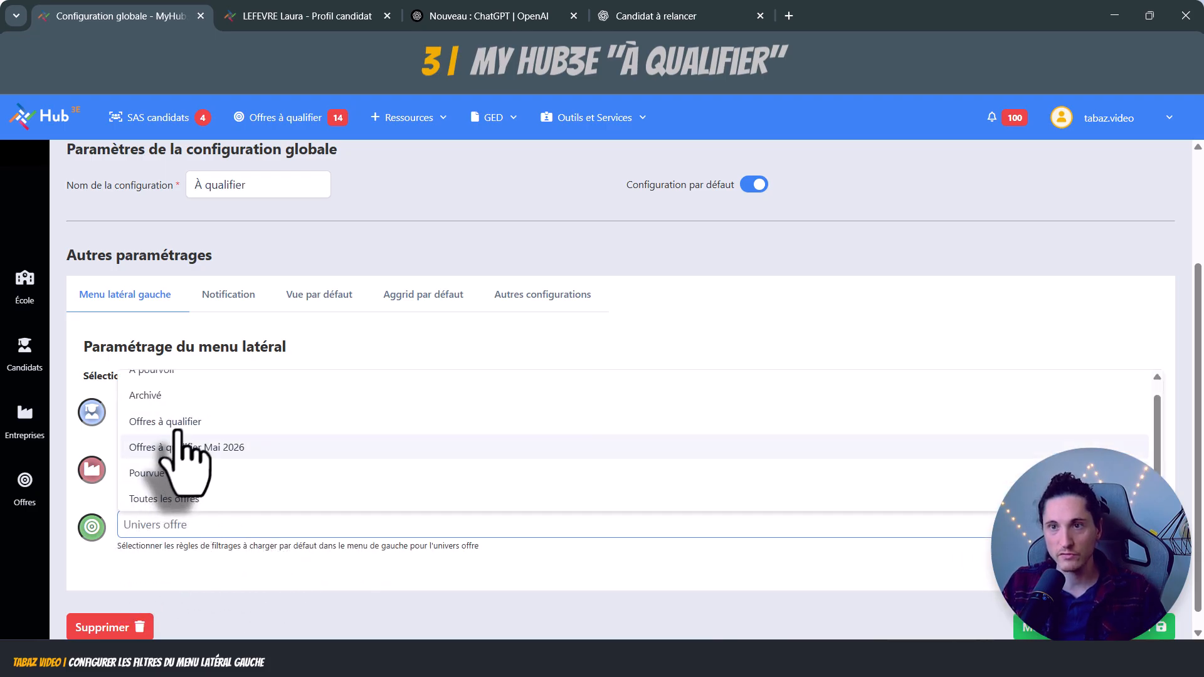
left_click(177, 423)
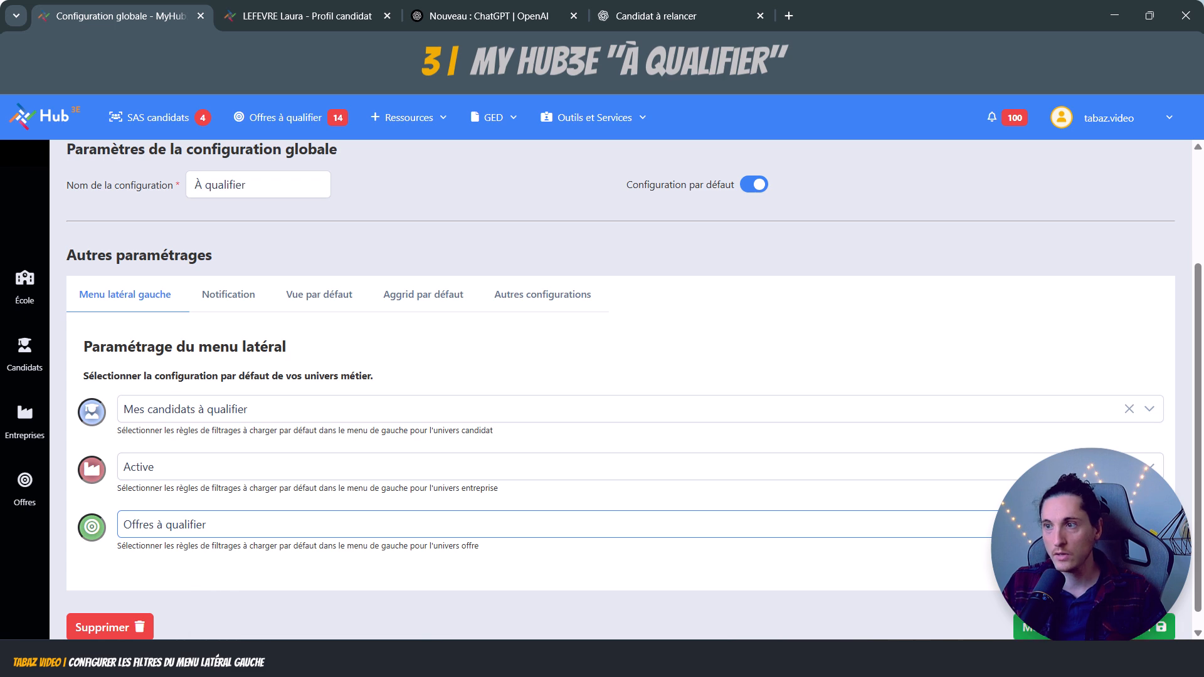
left_click(1160, 627)
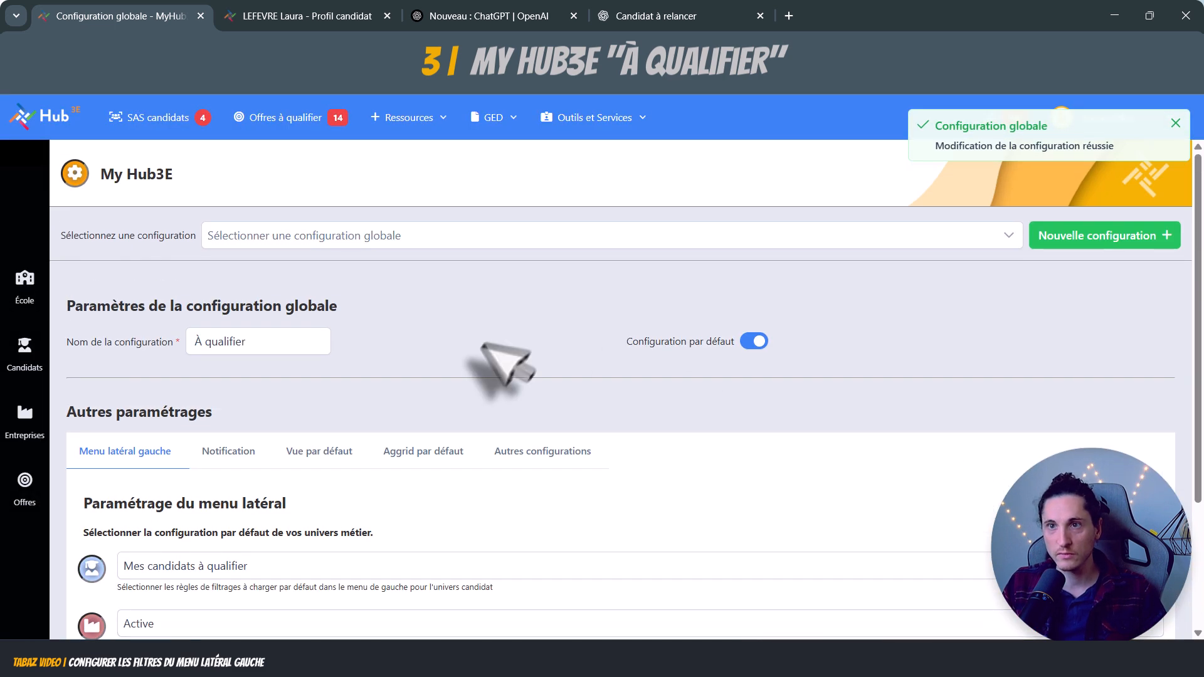
Reload Hub3E from the open candidate profile and check the filter loaded by default in the candidate list
left_click(294, 15)
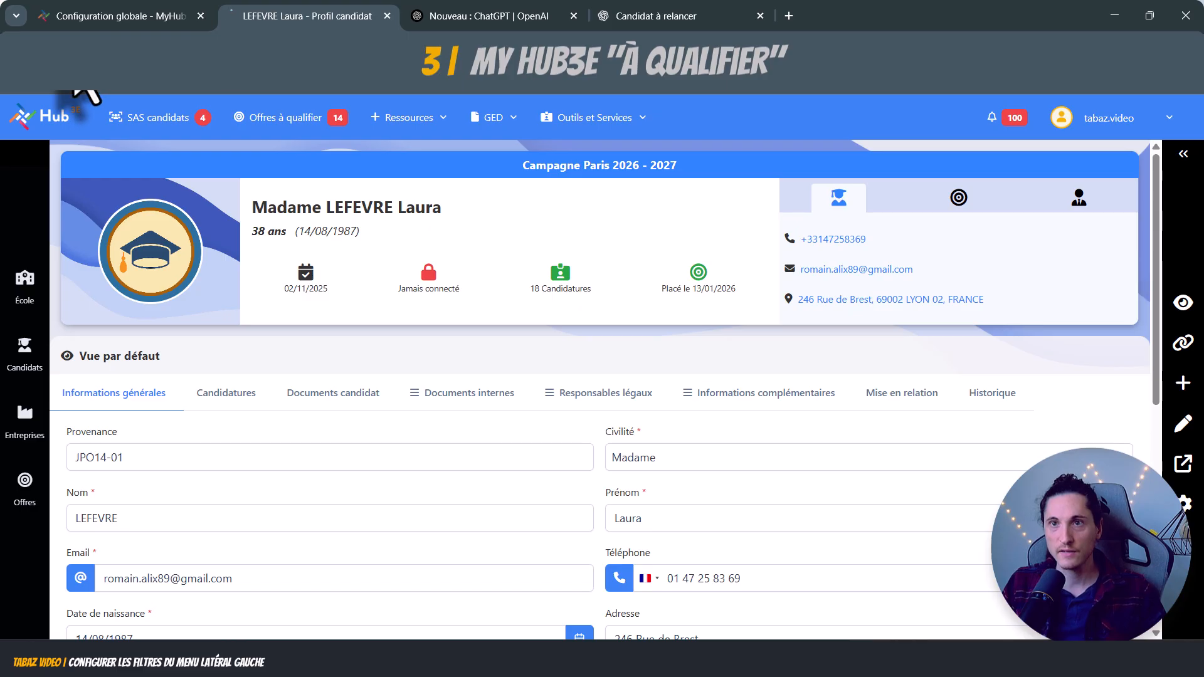
left_click(60, 116)
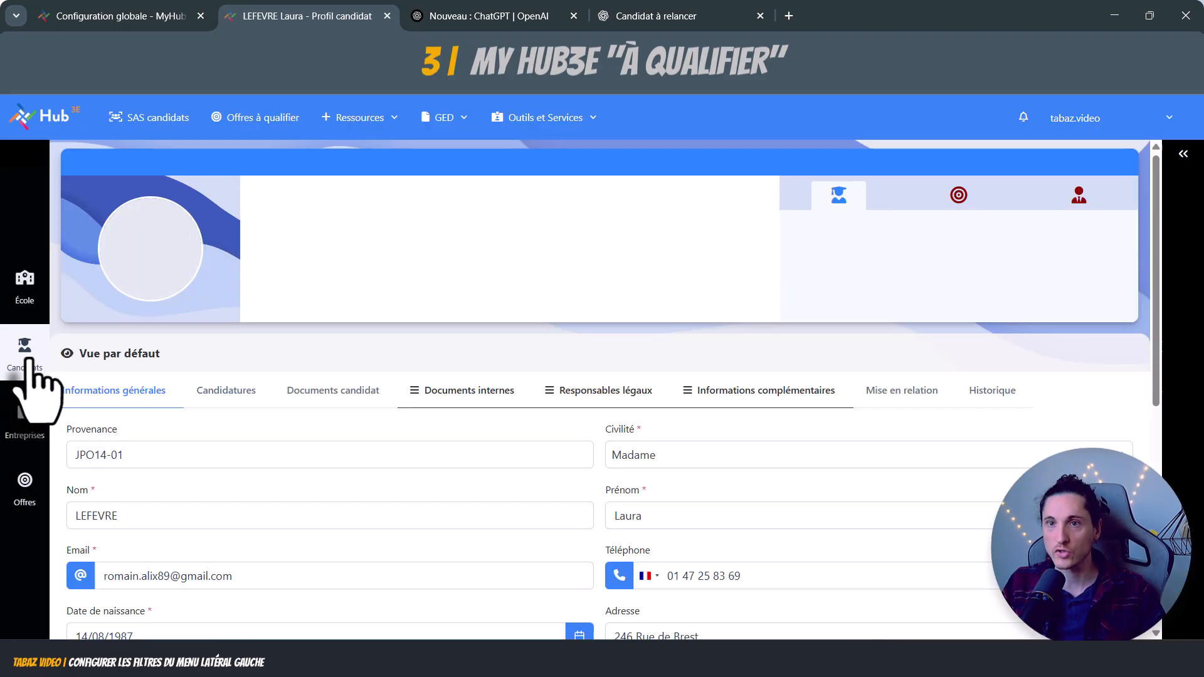
left_click(26, 351)
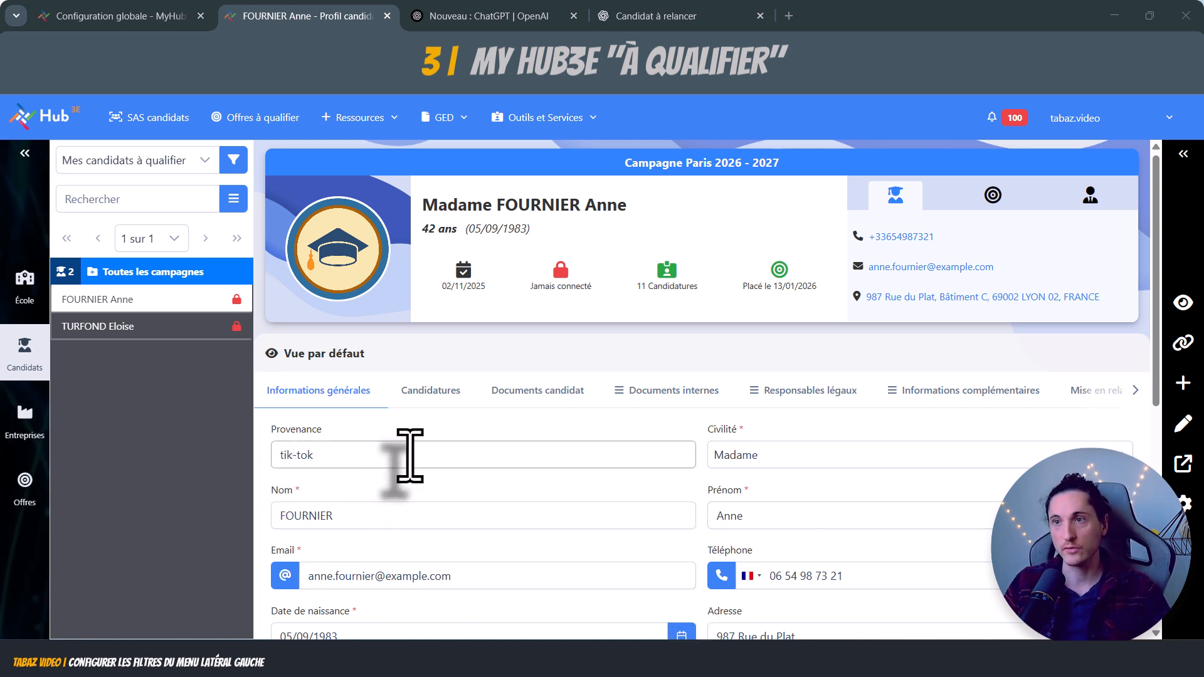
Create a new global configuration in My Hub3E named À relancer, with the default configuration option set to Non
left_click(1170, 126)
left_click(1103, 213)
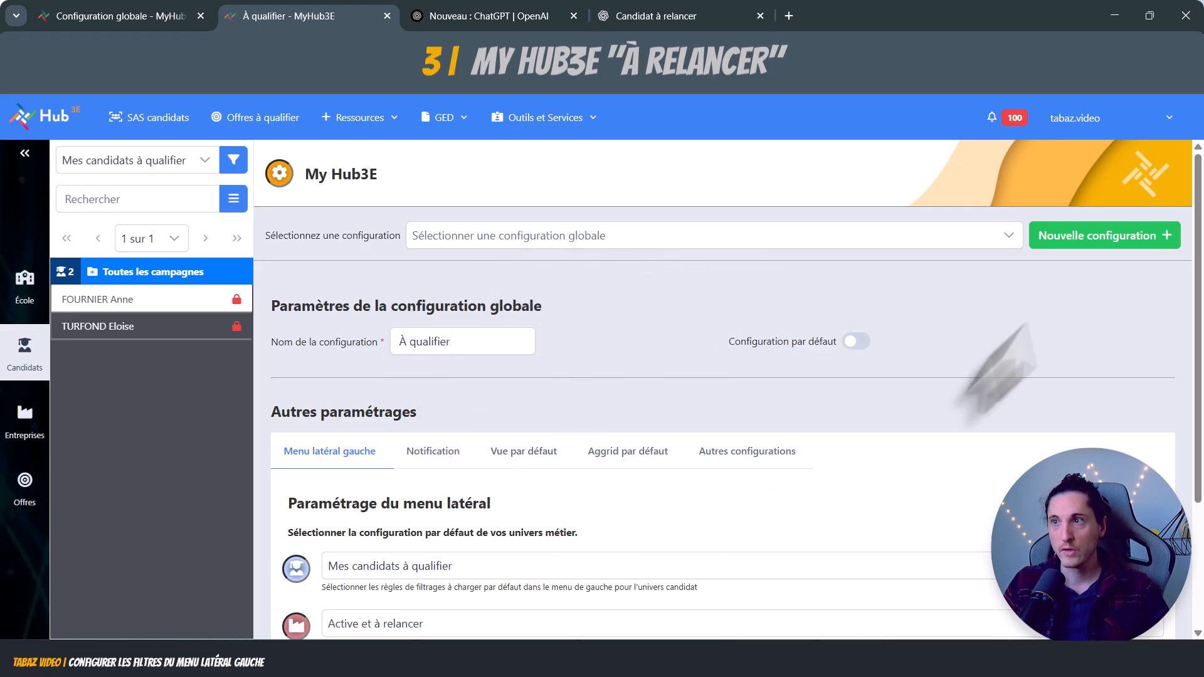
left_click(1100, 244)
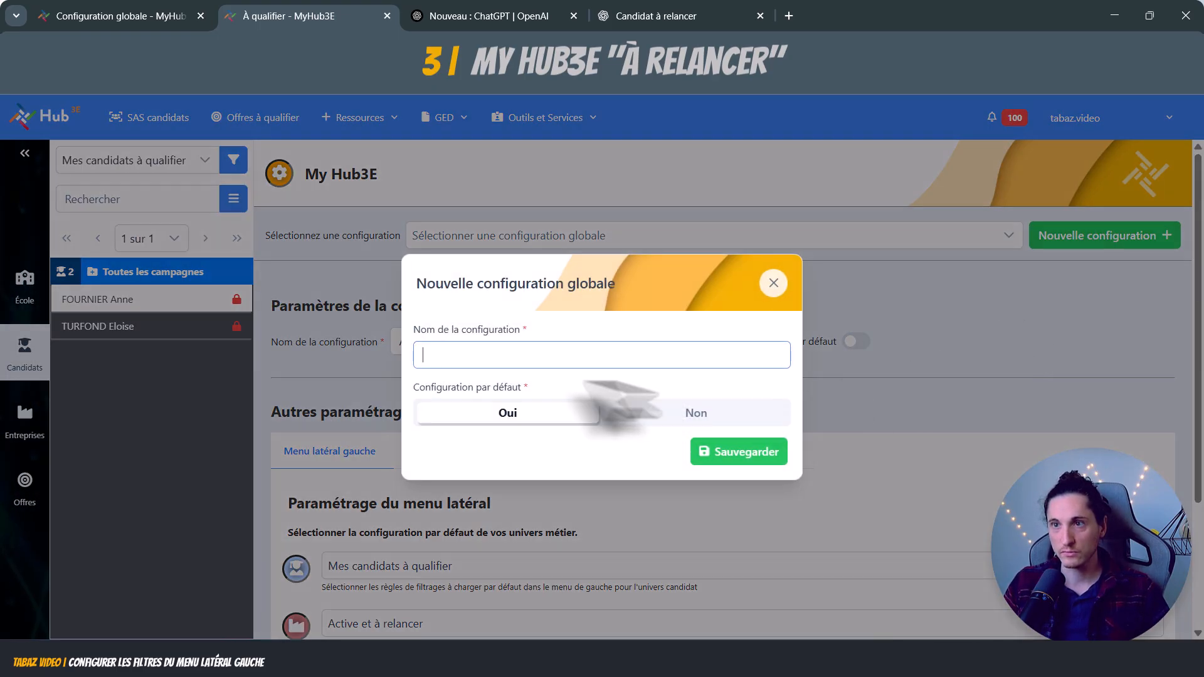
type("À ")
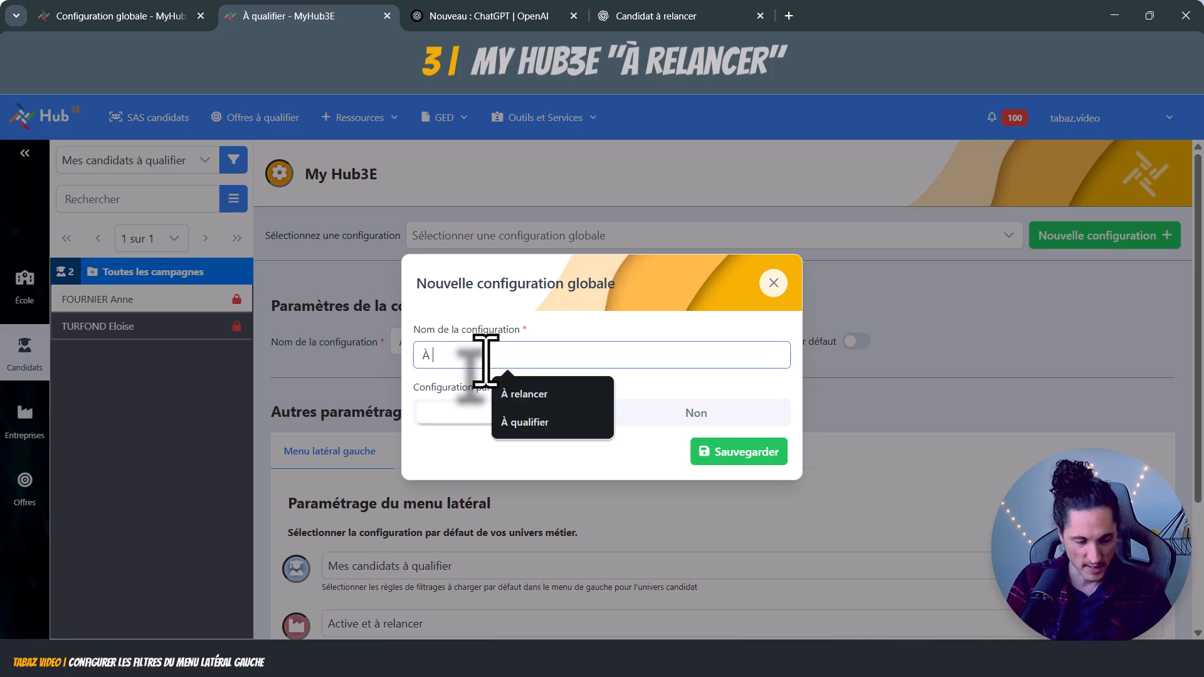
type("relancer")
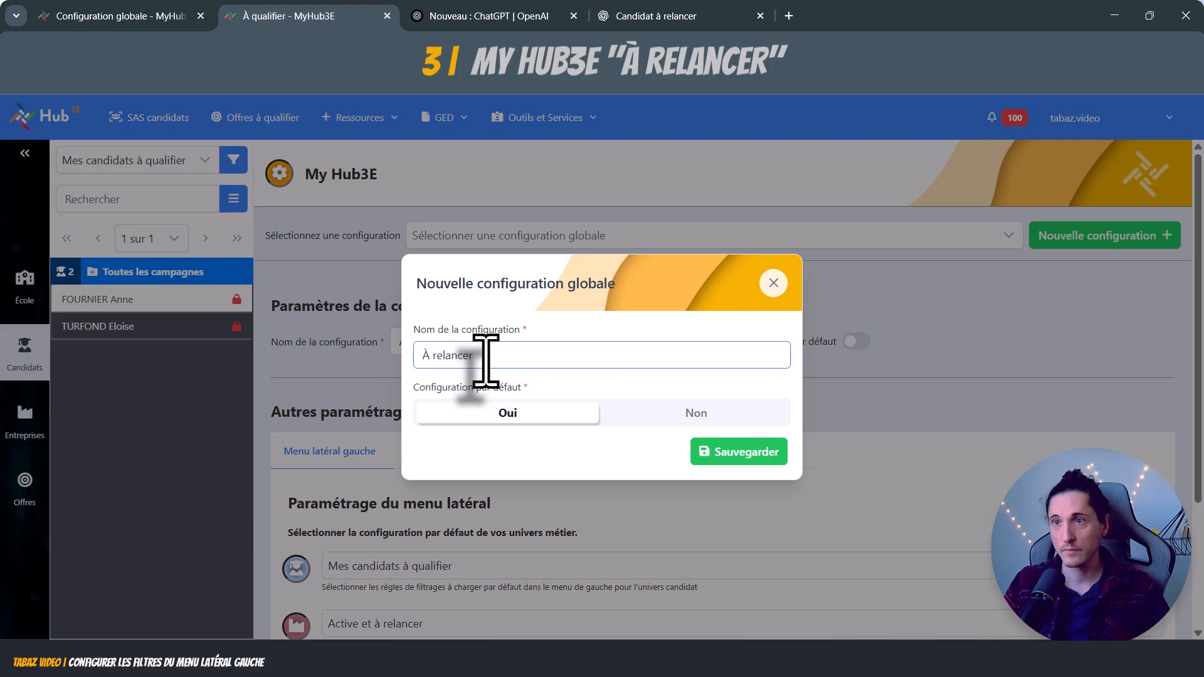
left_click(698, 420)
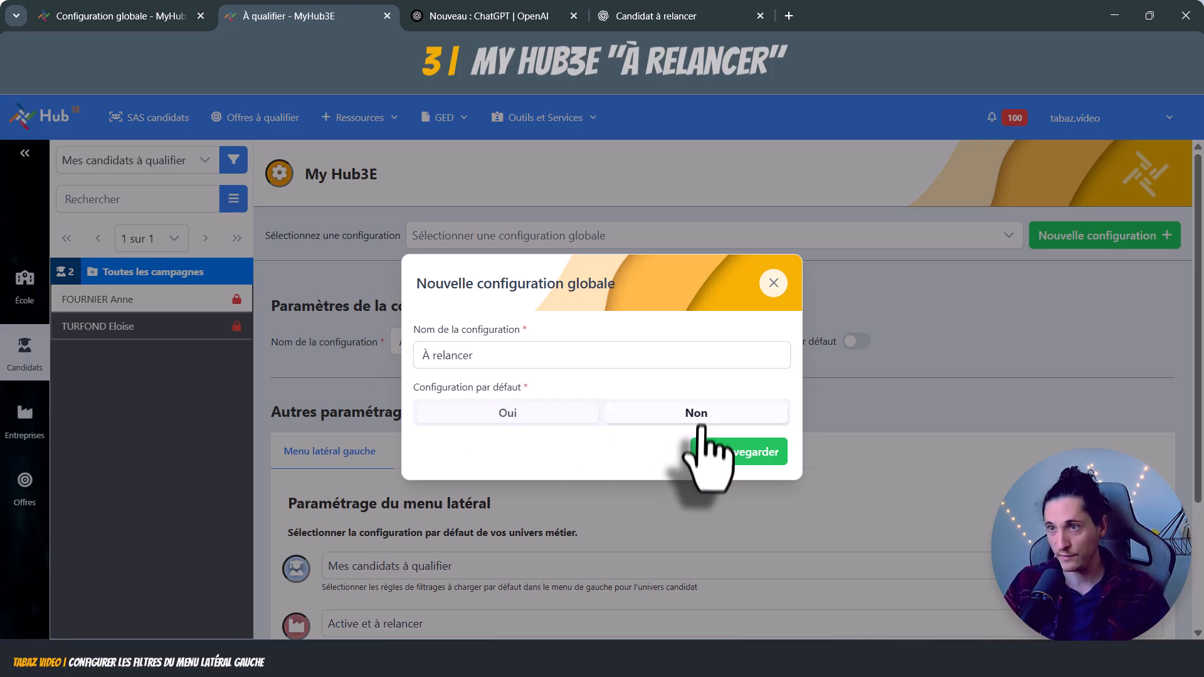
left_click(739, 460)
Set the À relancer side menu defaults to Candidat à relancer for candidates, Active et à relancer for companies and À relancer for offers, and save
scroll(376, 426, "down", 3)
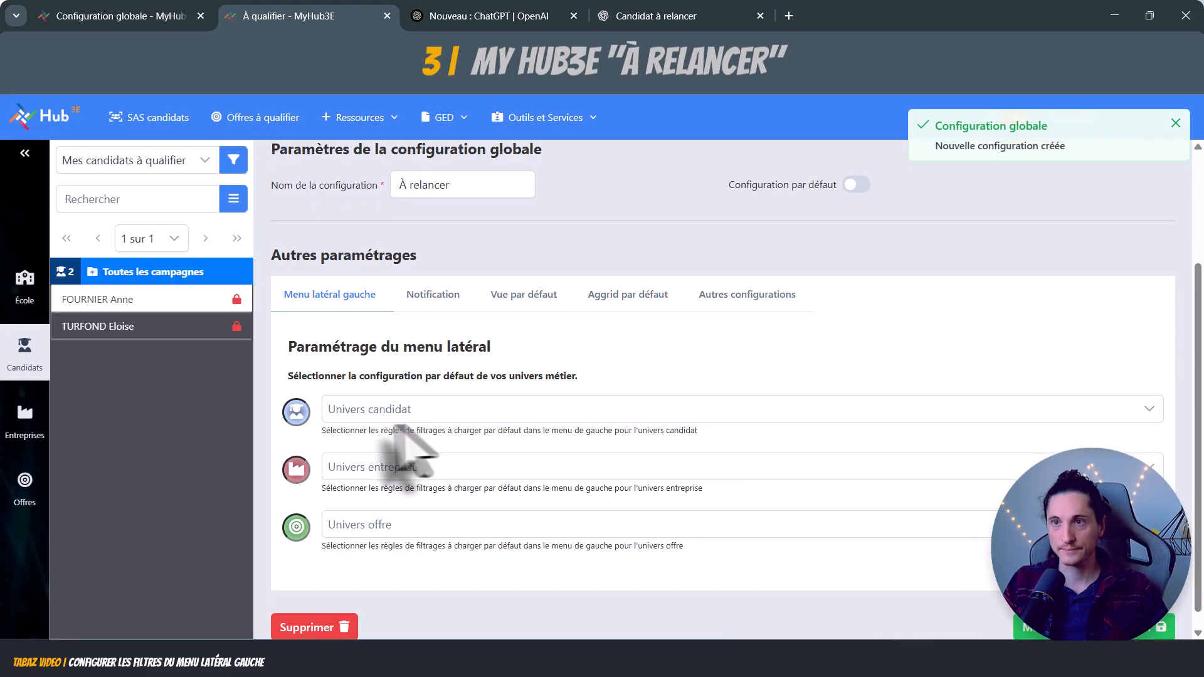
left_click(442, 411)
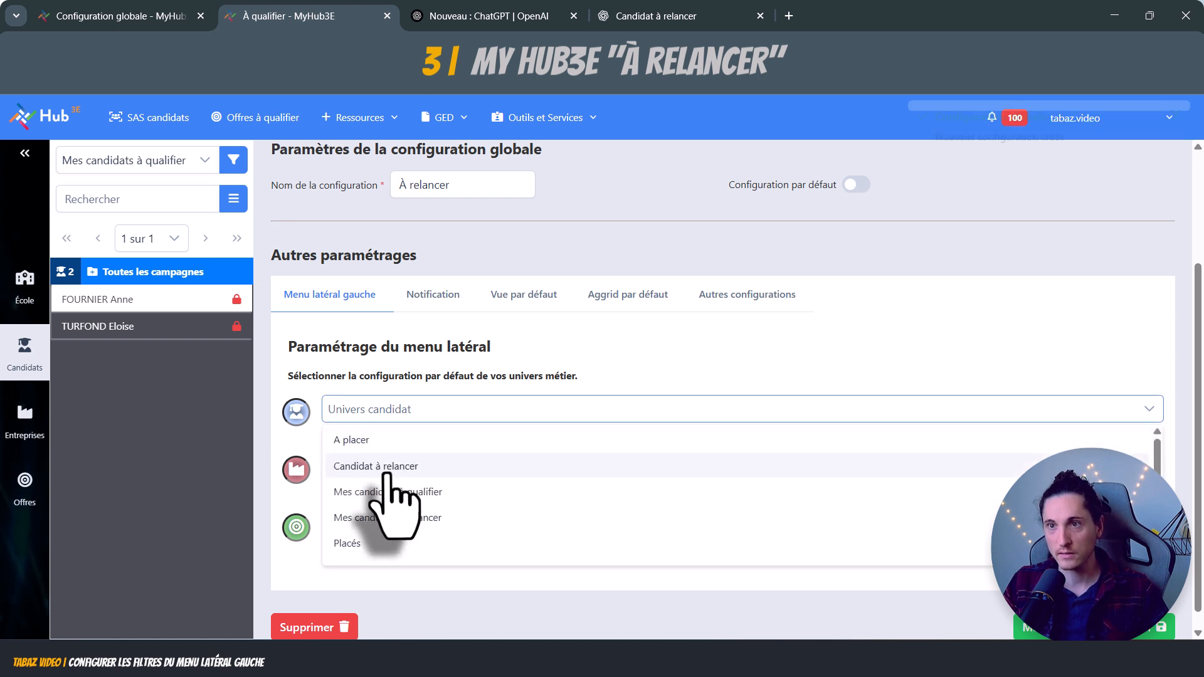
left_click(387, 467)
left_click(401, 470)
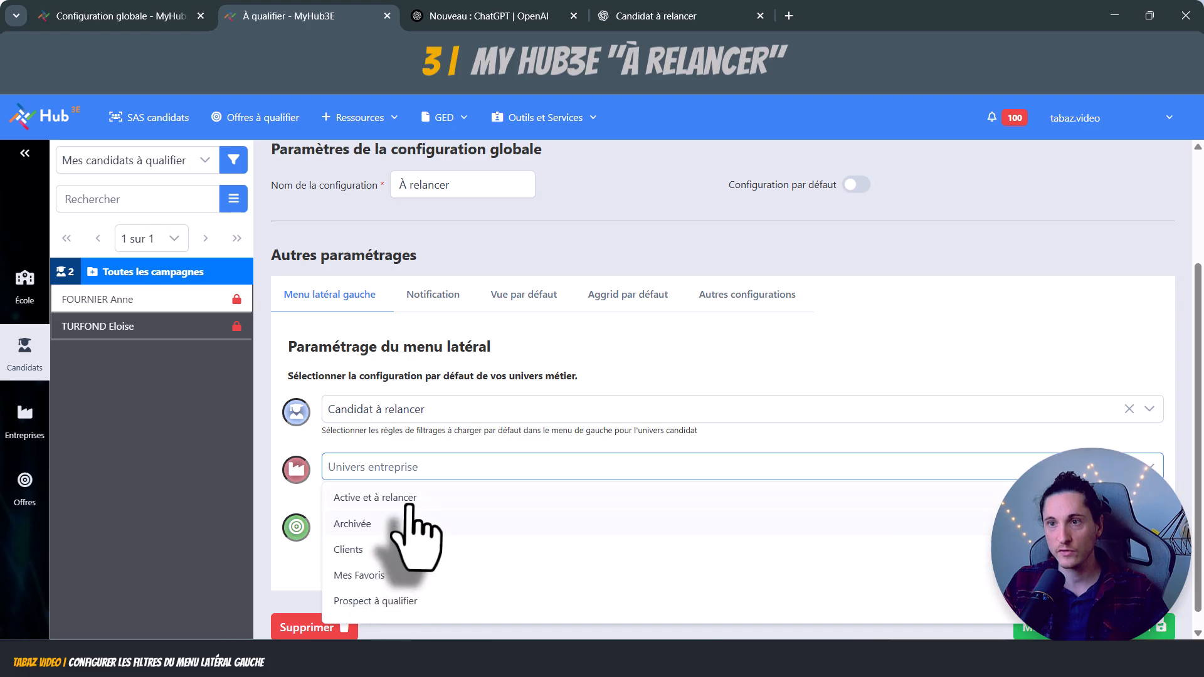
left_click(409, 499)
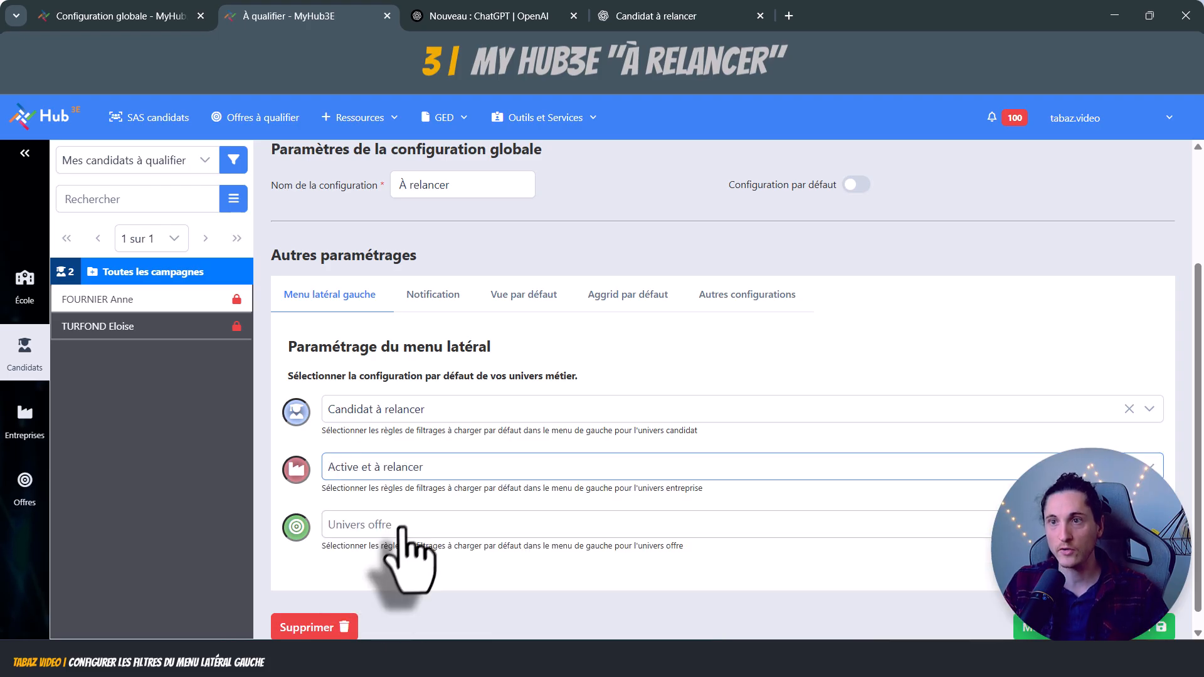
left_click(406, 526)
scroll(416, 475, "down", 1)
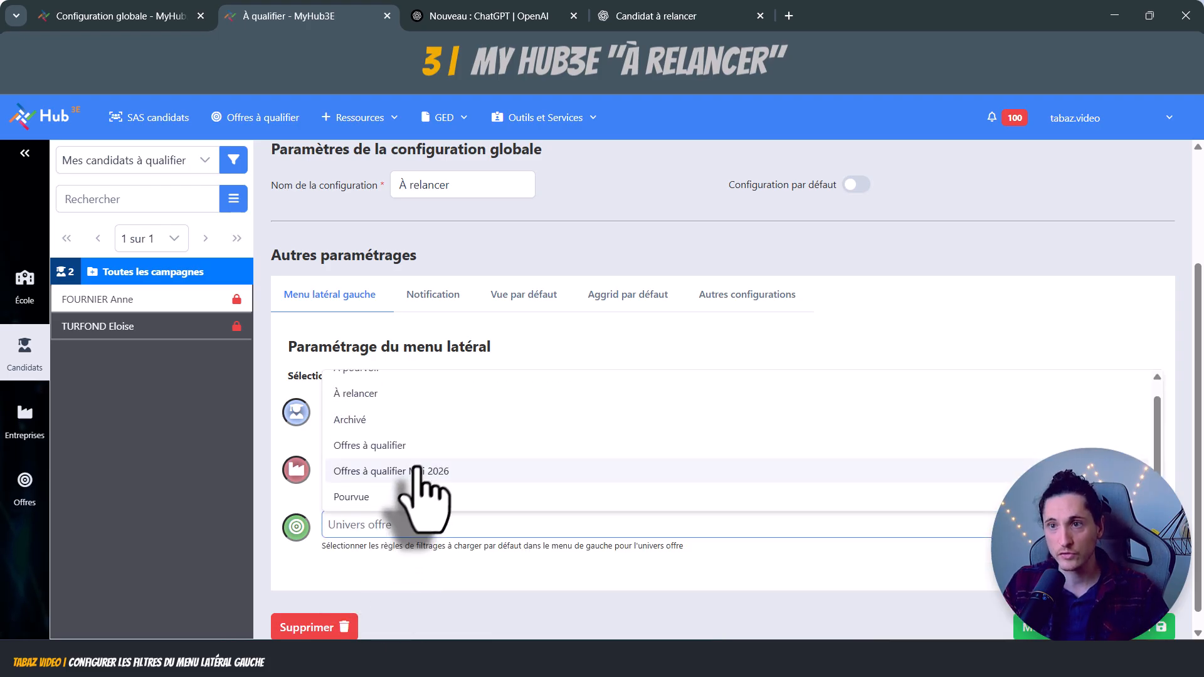
scroll(416, 469, "down", 1)
scroll(414, 501, "up", 2)
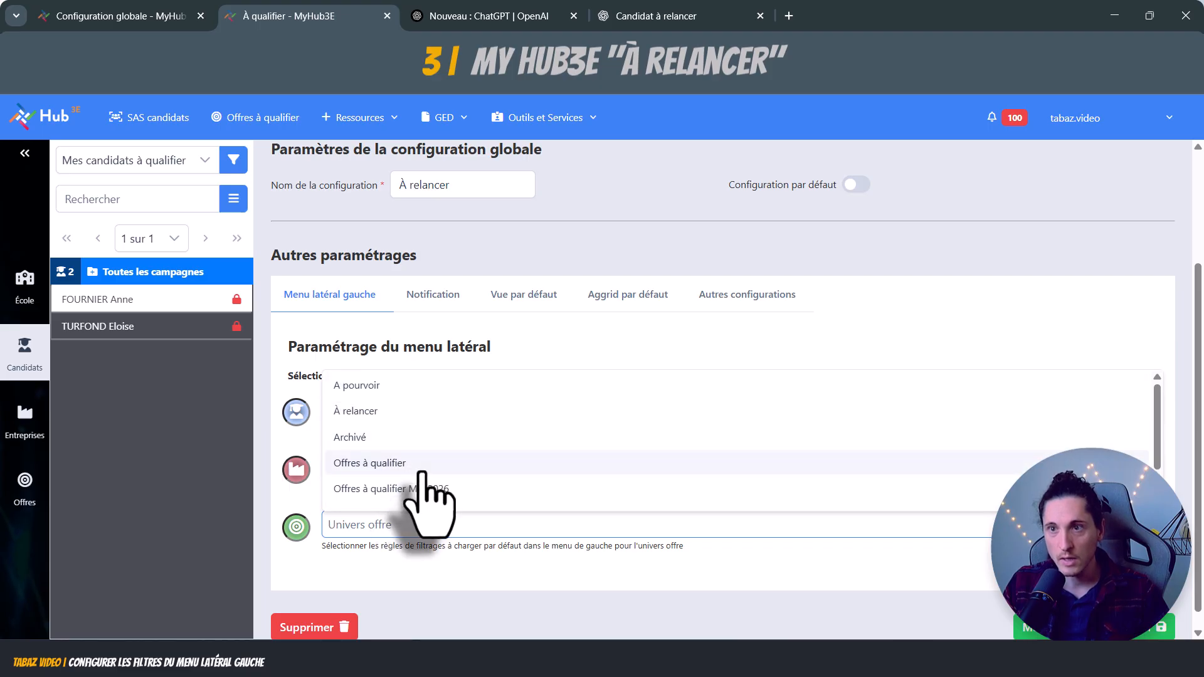
left_click(419, 412)
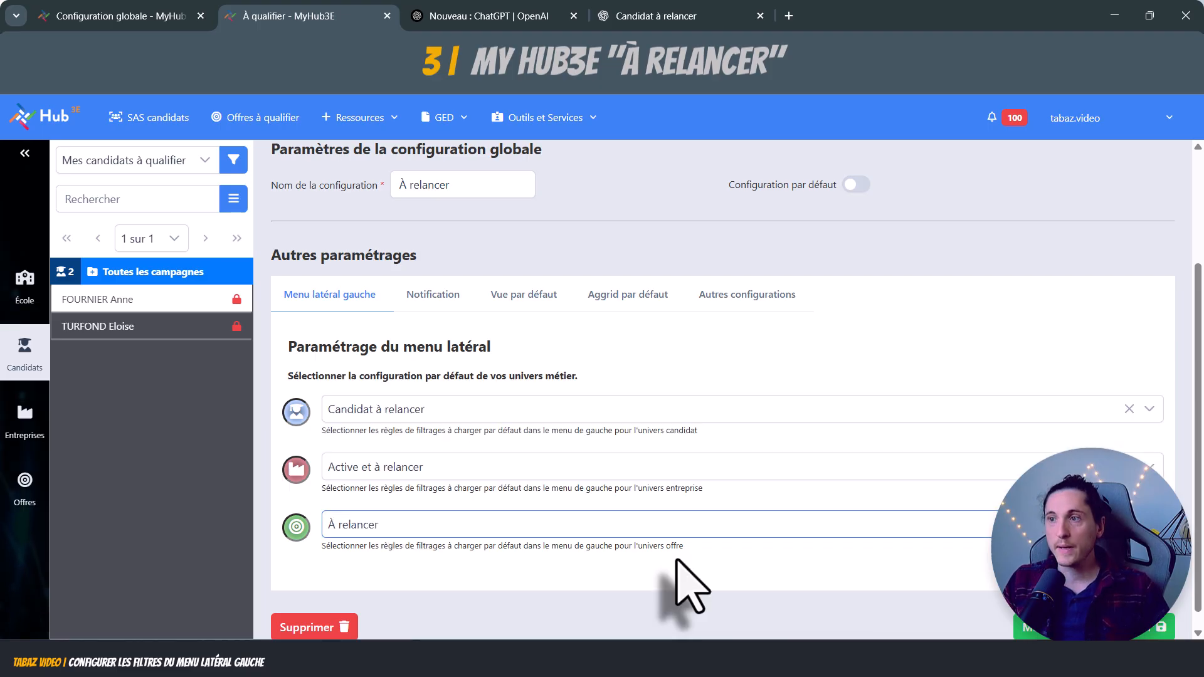
scroll(676, 560, "down", 1)
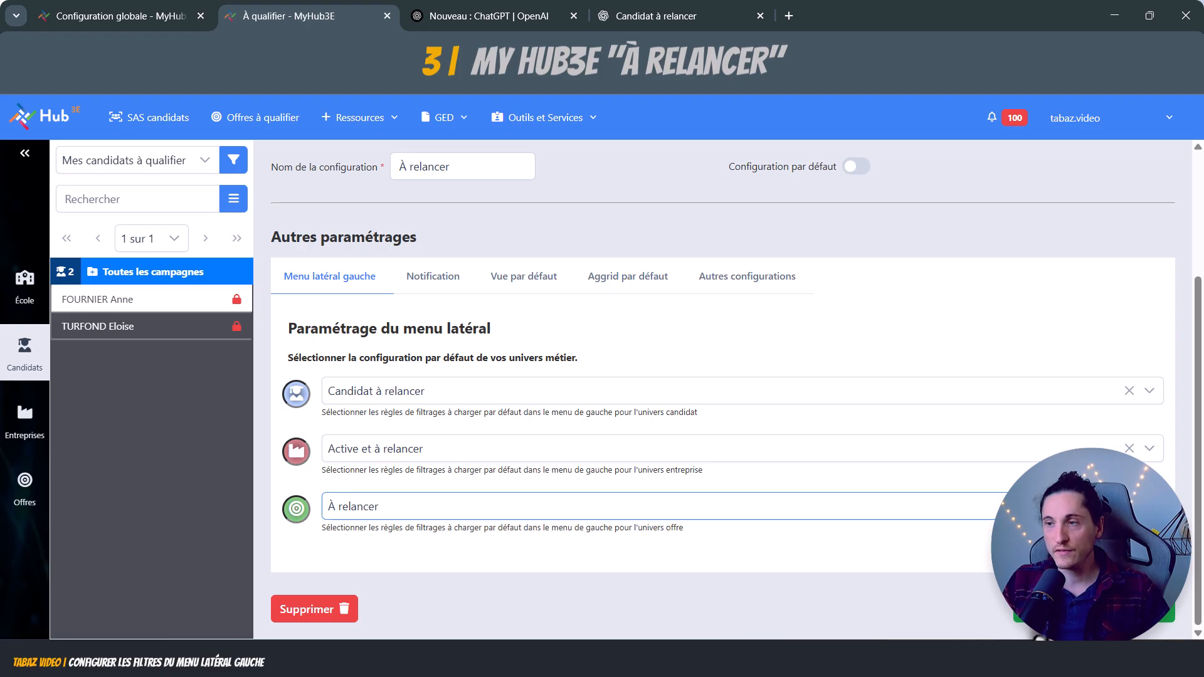
left_click(1095, 611)
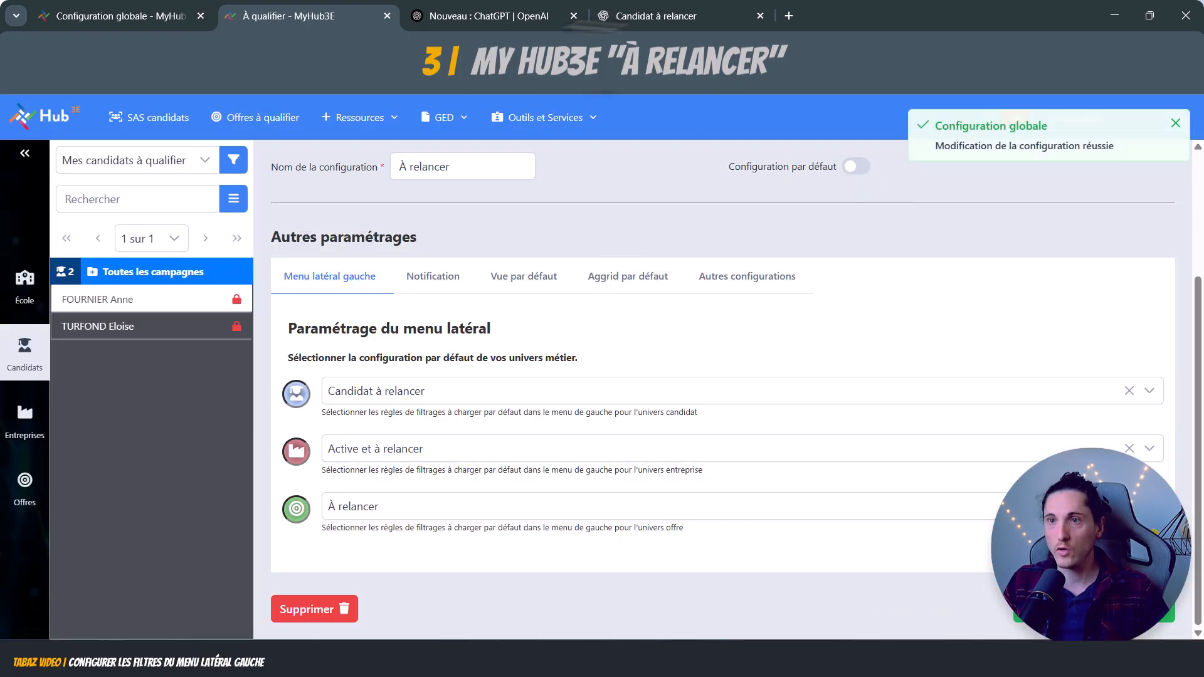
scroll(671, 546, "up", 3)
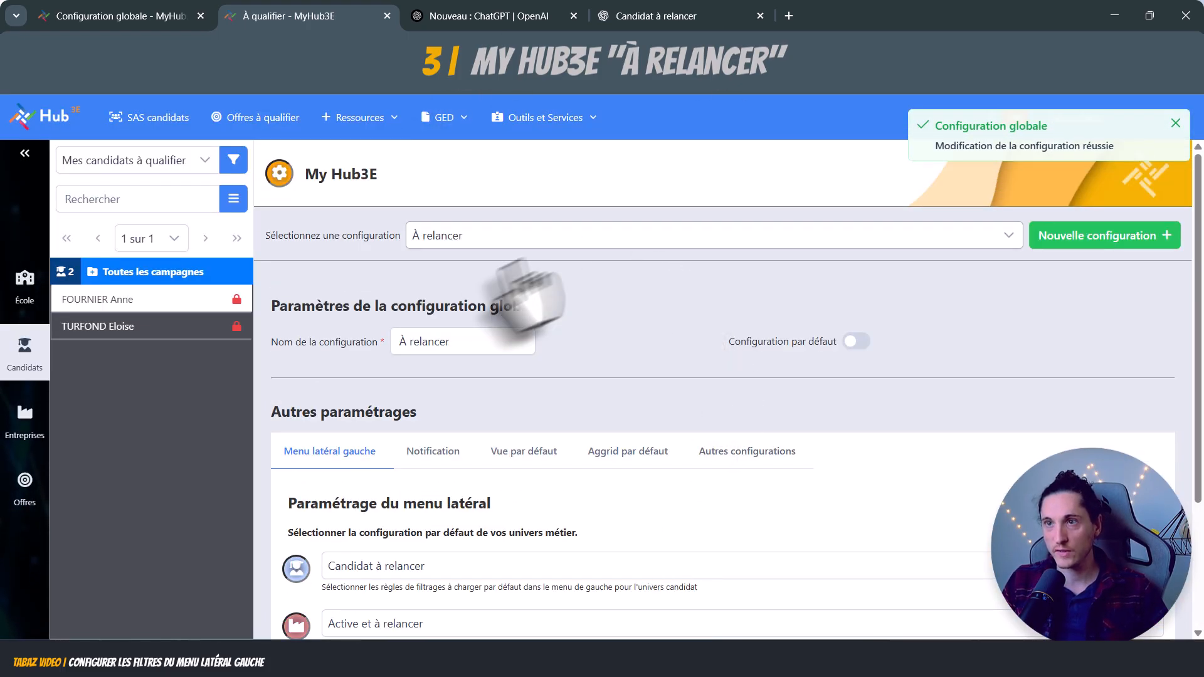
left_click(1173, 124)
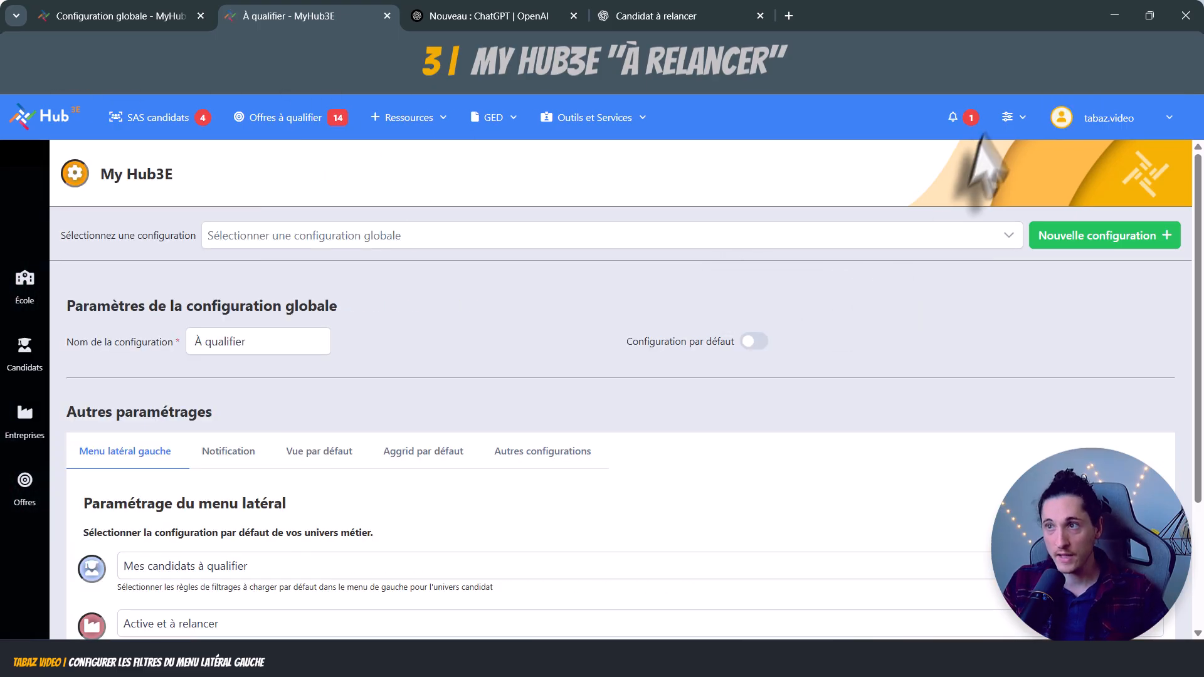
Return to the candidate profile and check the filters that À qualifier loads in the candidate, company and offer lists
left_click(1017, 126)
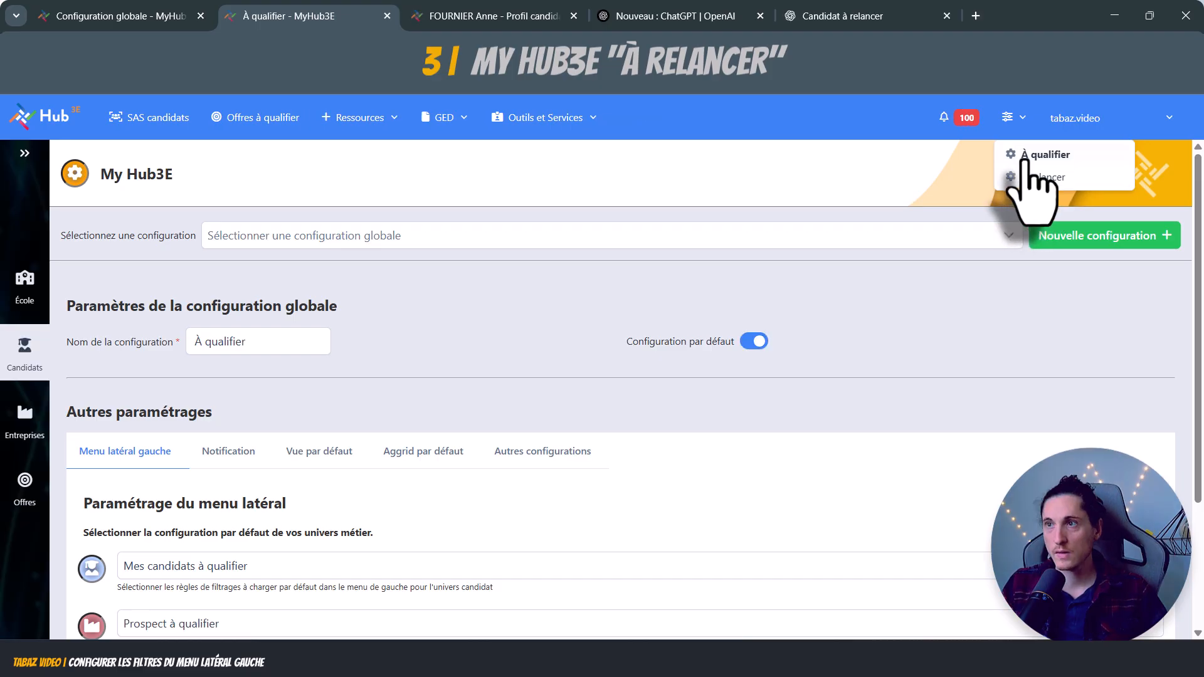
left_click(464, 16)
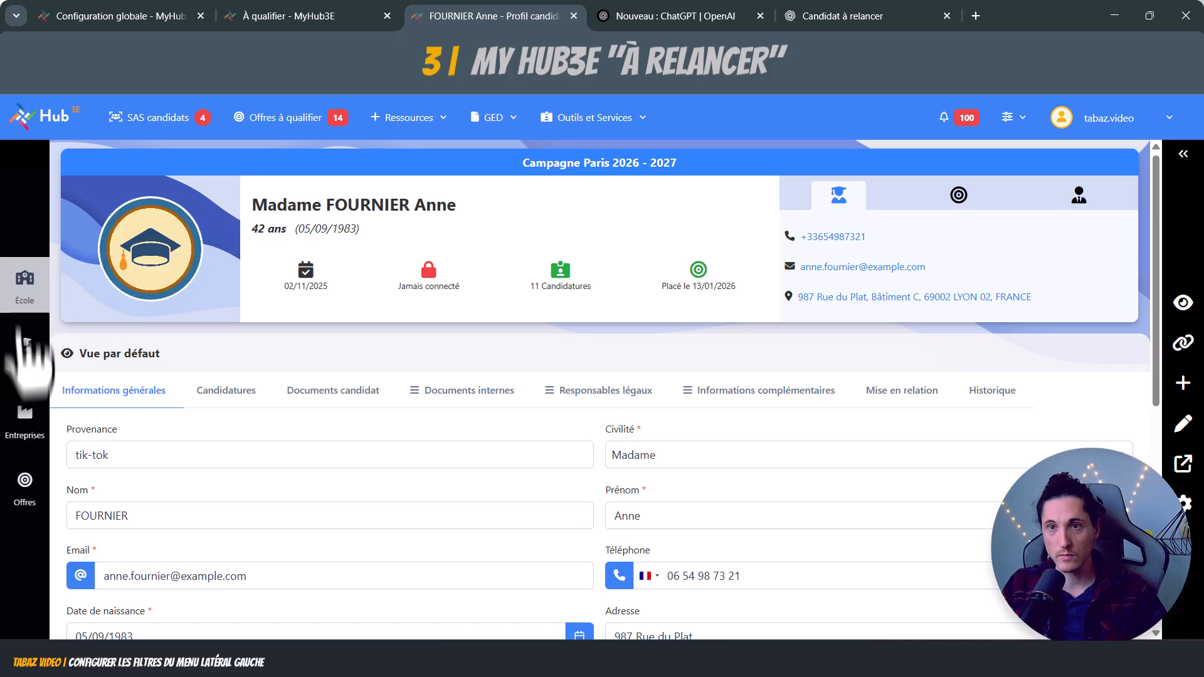
left_click(32, 376)
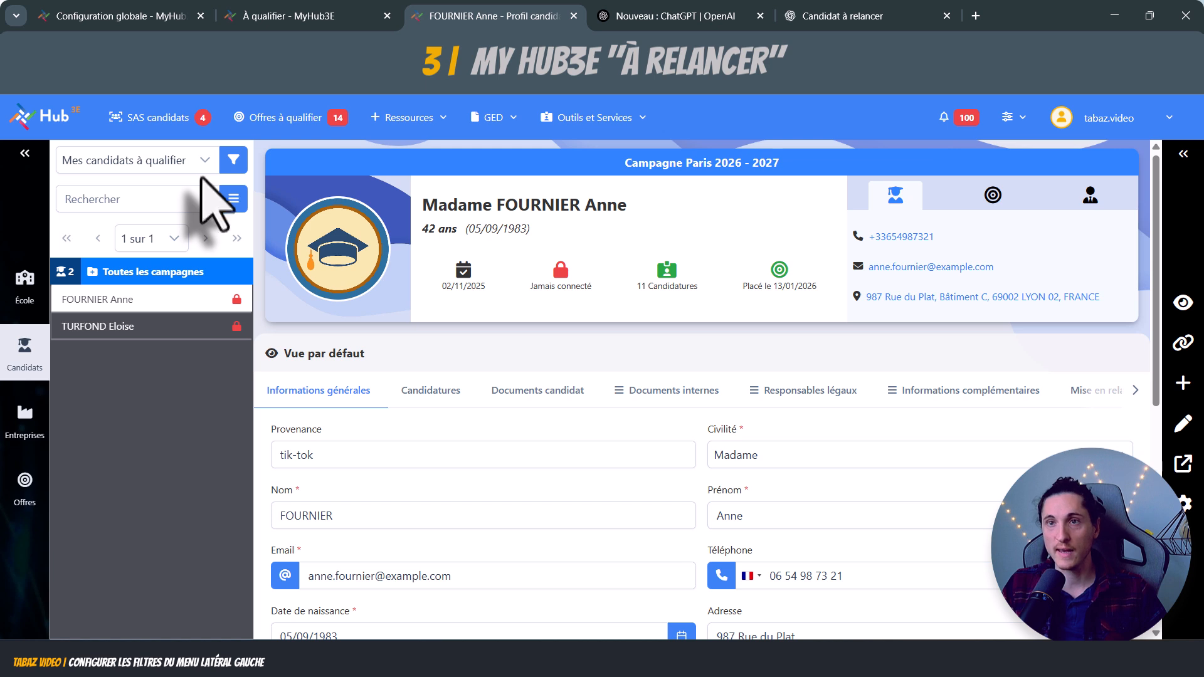
left_click(25, 415)
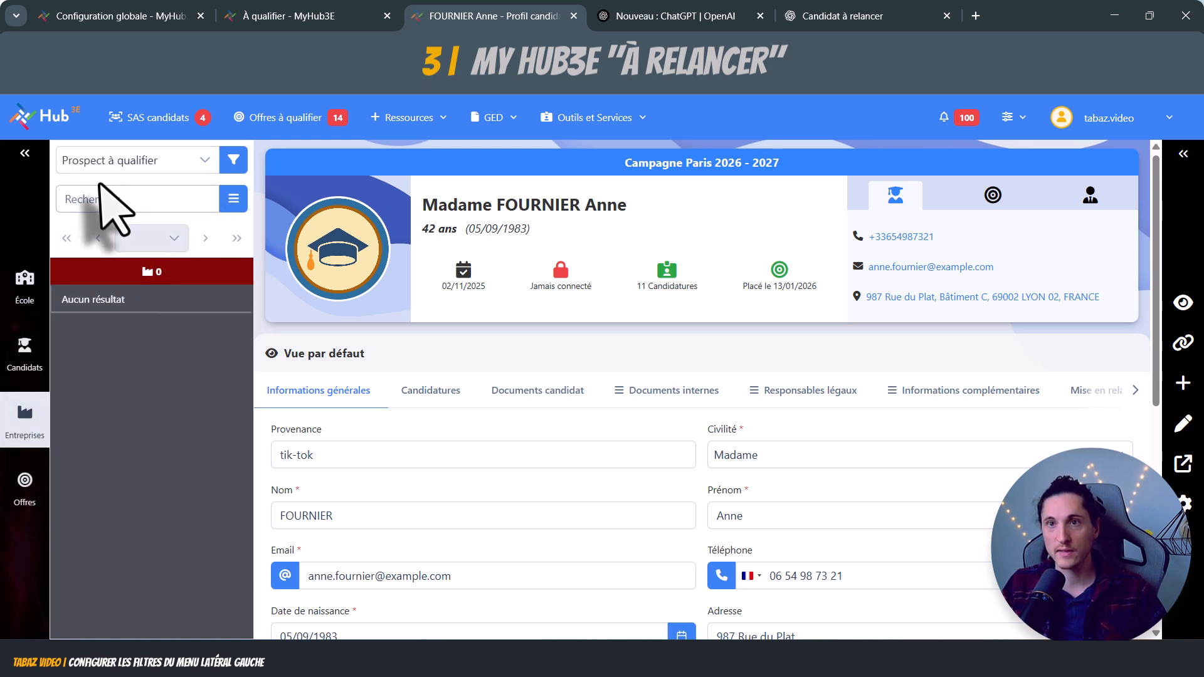
left_click(24, 486)
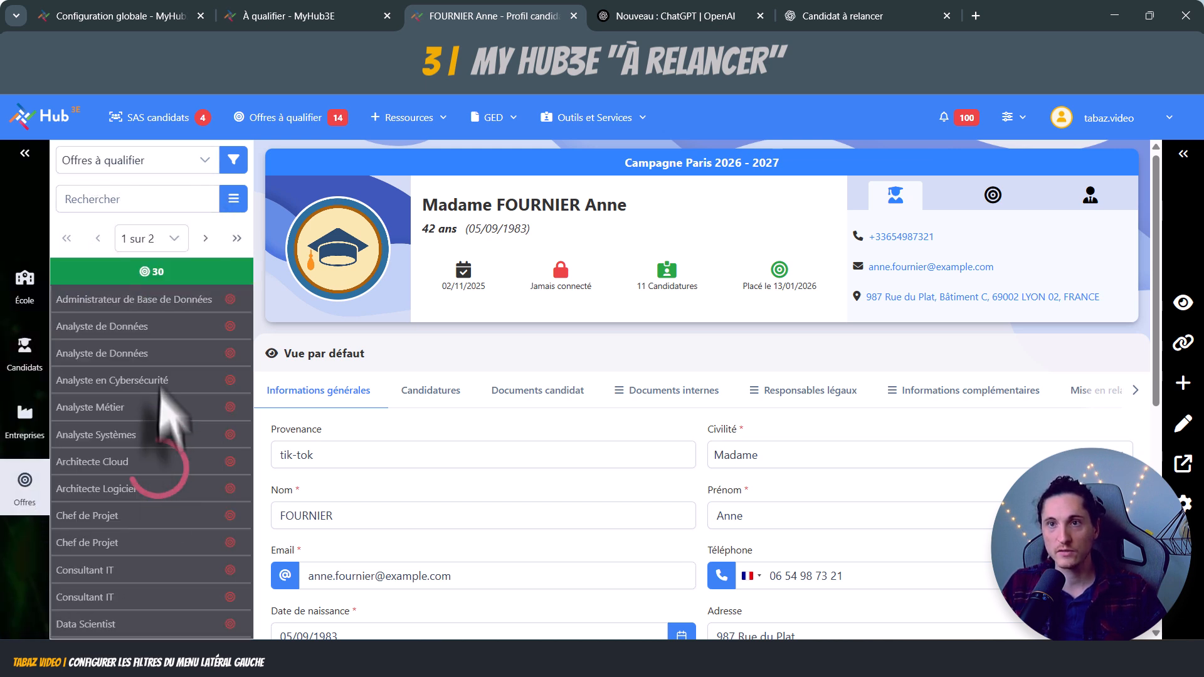
Switch the active global configuration to À relancer and check its filters in the candidate, company and offer lists
left_click(1022, 130)
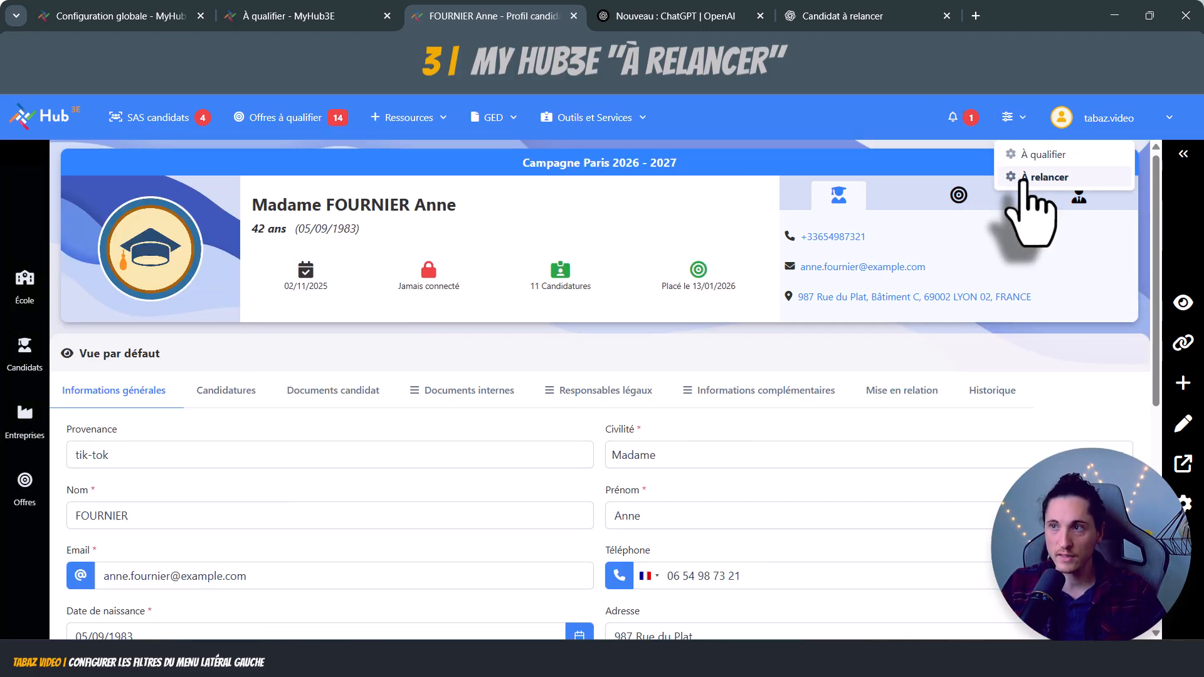
left_click(1024, 179)
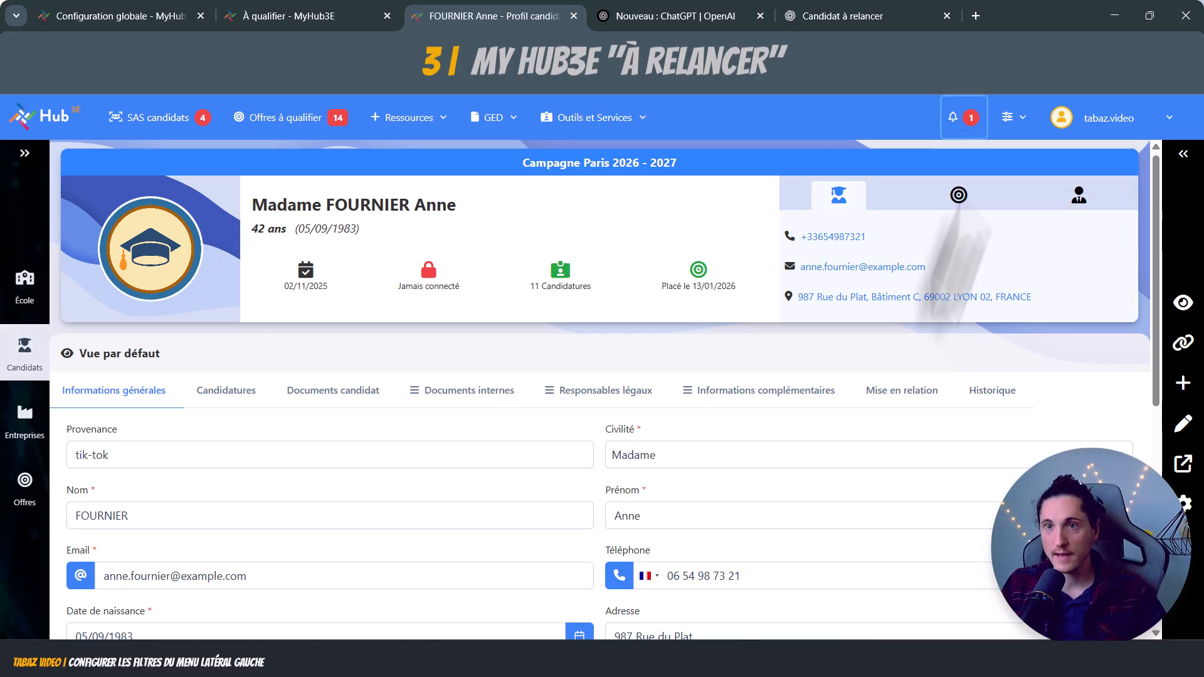
left_click(24, 348)
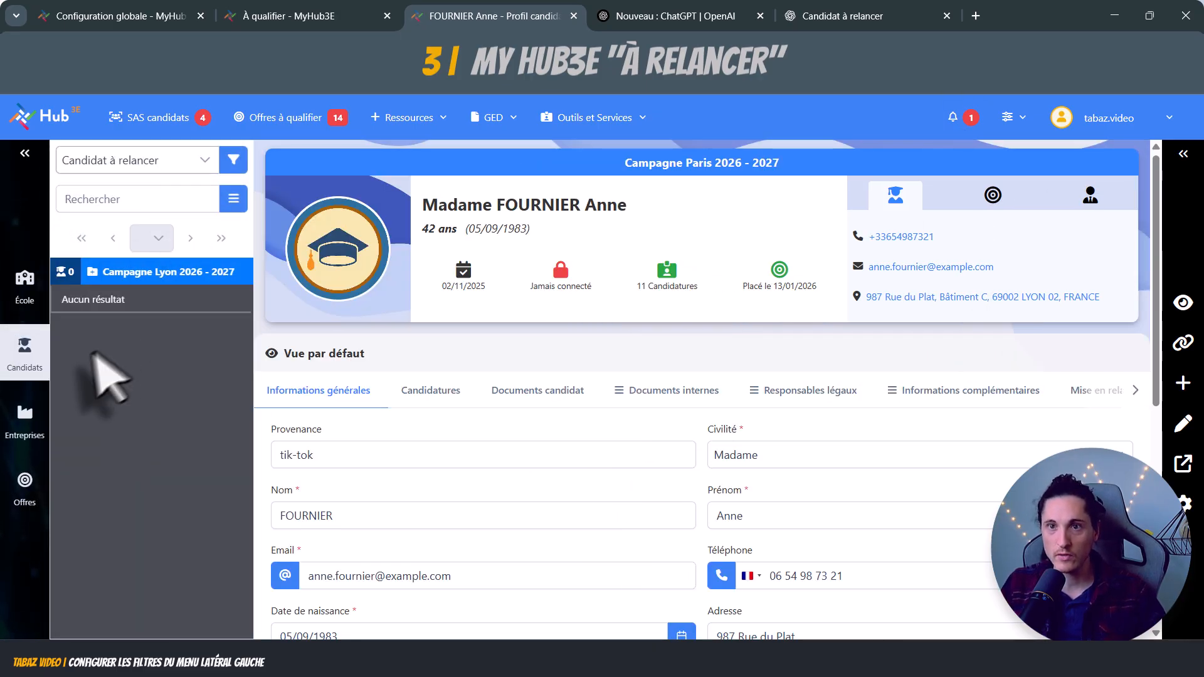
left_click(26, 416)
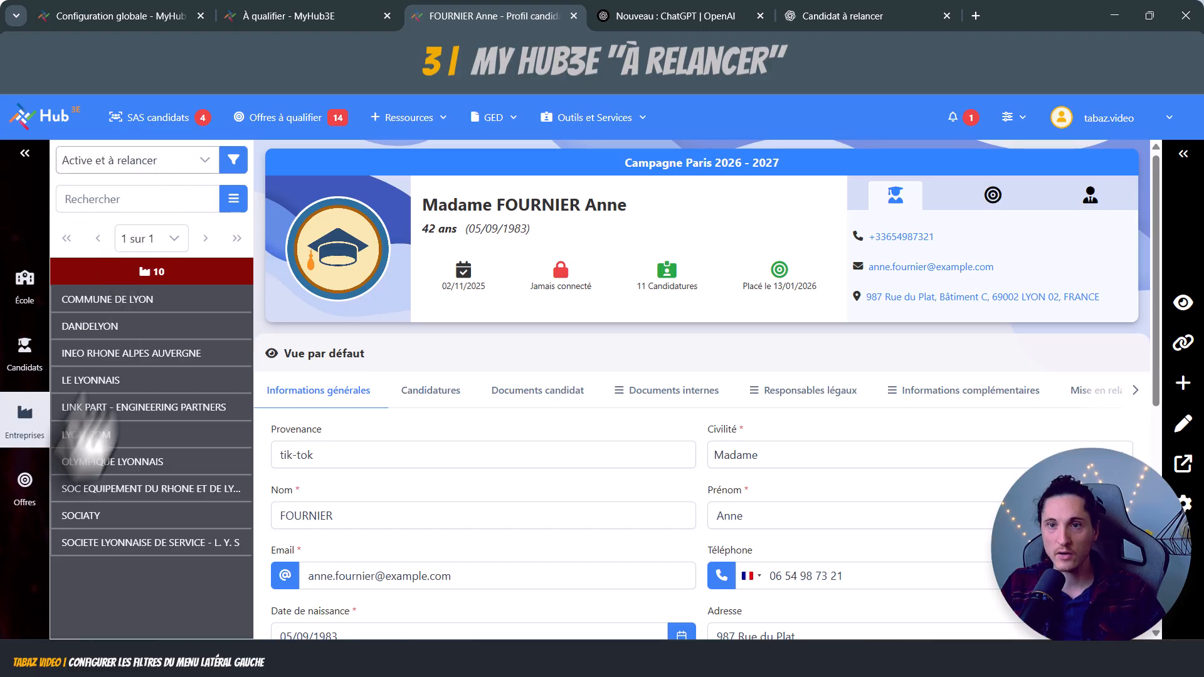
left_click(24, 486)
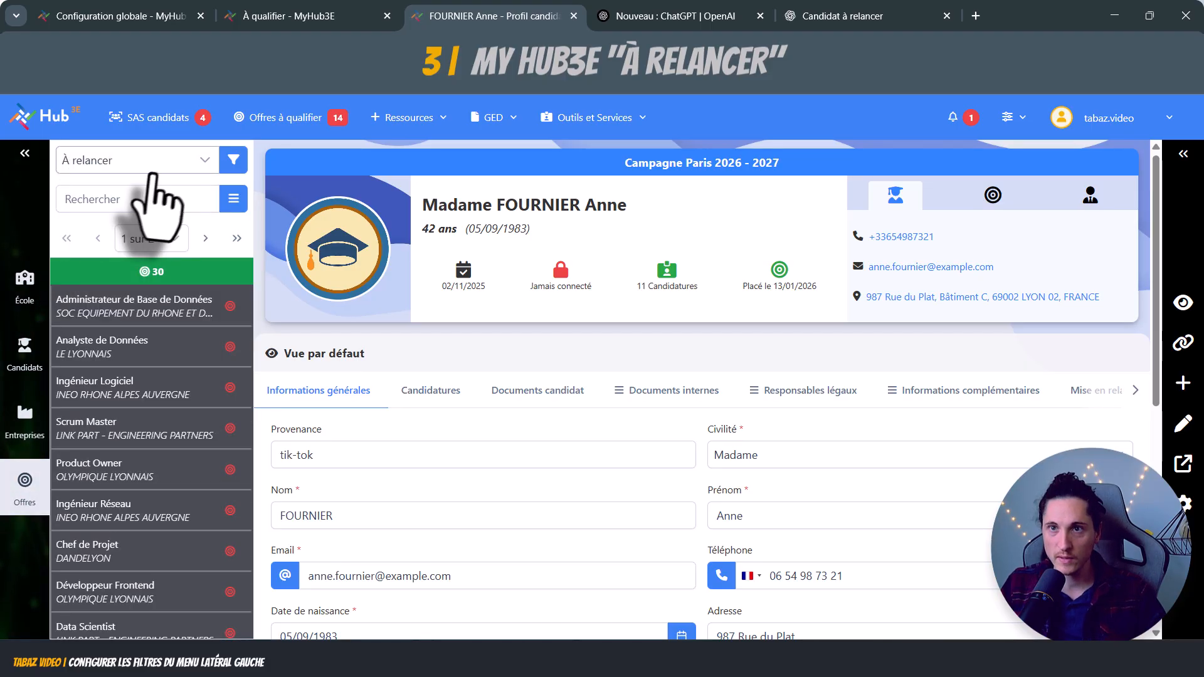